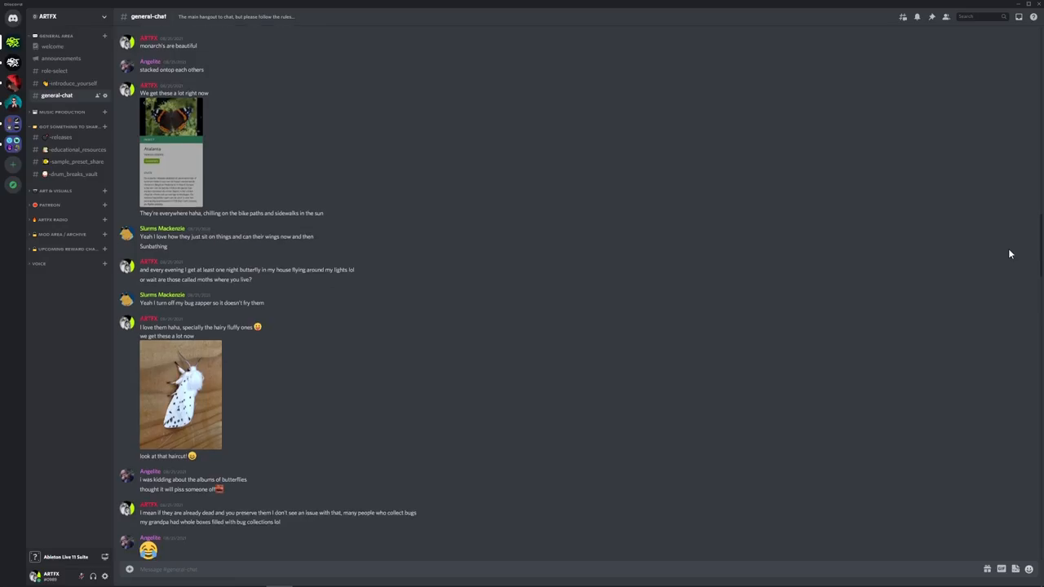
{"action": "scroll", "coordinate": [1008, 248], "scroll_direction": "down", "scroll_amount": 5}
{"action": "scroll", "coordinate": [1003, 302], "scroll_direction": "down", "scroll_amount": 5}
{"action": "scroll", "coordinate": [997, 368], "scroll_direction": "down", "scroll_amount": 5}
{"action": "scroll", "coordinate": [993, 403], "scroll_direction": "down", "scroll_amount": 5}
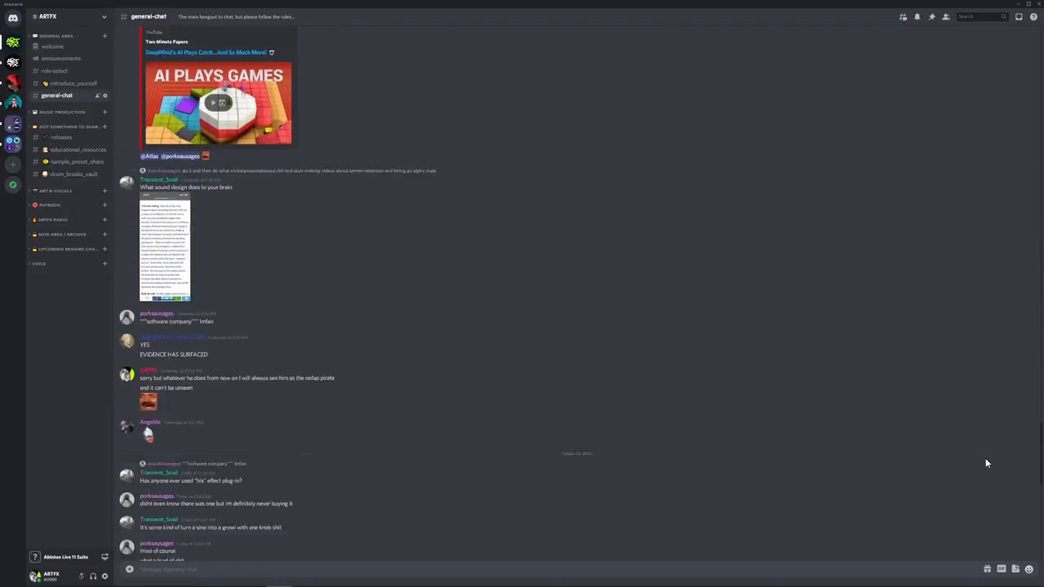
{"action": "scroll", "coordinate": [986, 457], "scroll_direction": "down", "scroll_amount": 5}
{"action": "scroll", "coordinate": [985, 502], "scroll_direction": "down", "scroll_amount": 5}
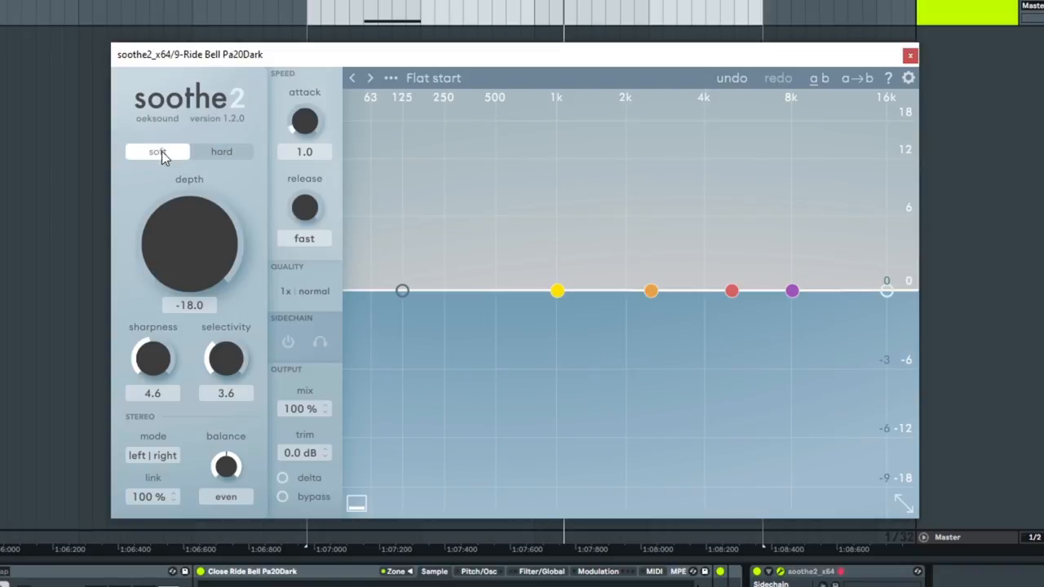
Compare soothe2's hard and soft processing modes, leaving it on soft.
{"action": "left_click", "coordinate": [220, 153]}
{"action": "left_click", "coordinate": [157, 152]}
{"action": "left_click", "coordinate": [221, 152]}
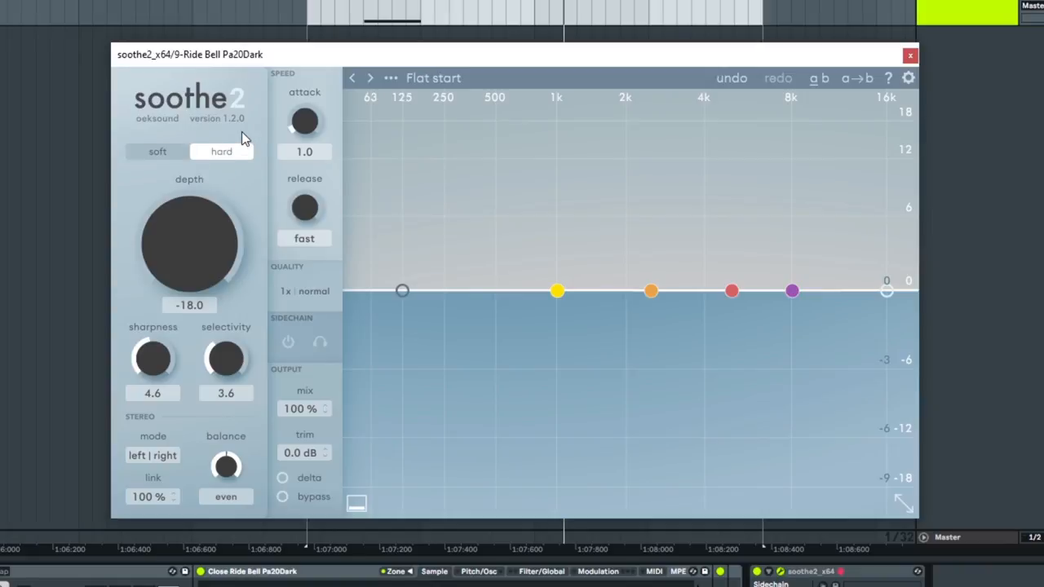
{"action": "left_click", "coordinate": [170, 152]}
Sweep the depth from -18.0 while listening and leave it at the maximum 18.0.
{"action": "left_click_drag", "start_coordinate": [167, 241], "coordinate": [163, 63]}
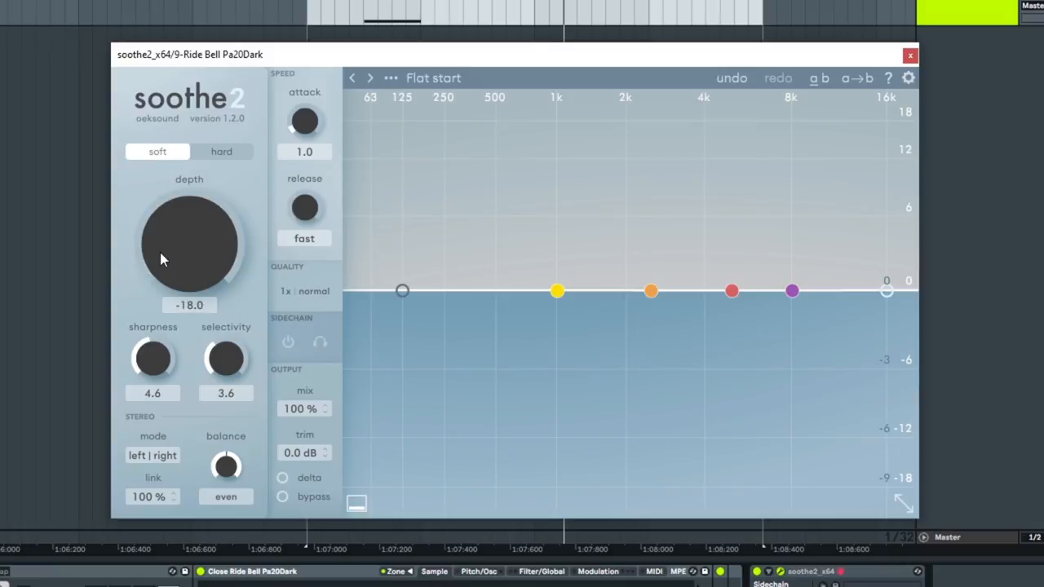
{"action": "left_click_drag", "start_coordinate": [160, 257], "coordinate": [151, 63]}
{"action": "mouse_move", "coordinate": [190, 244]}
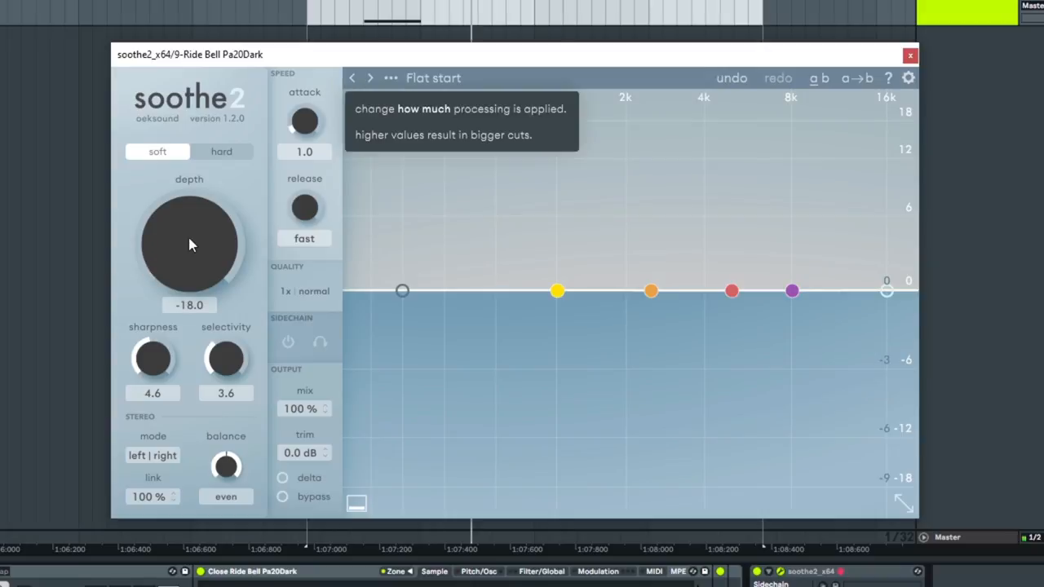
{"action": "left_click_drag", "start_coordinate": [189, 242], "coordinate": [187, 214]}
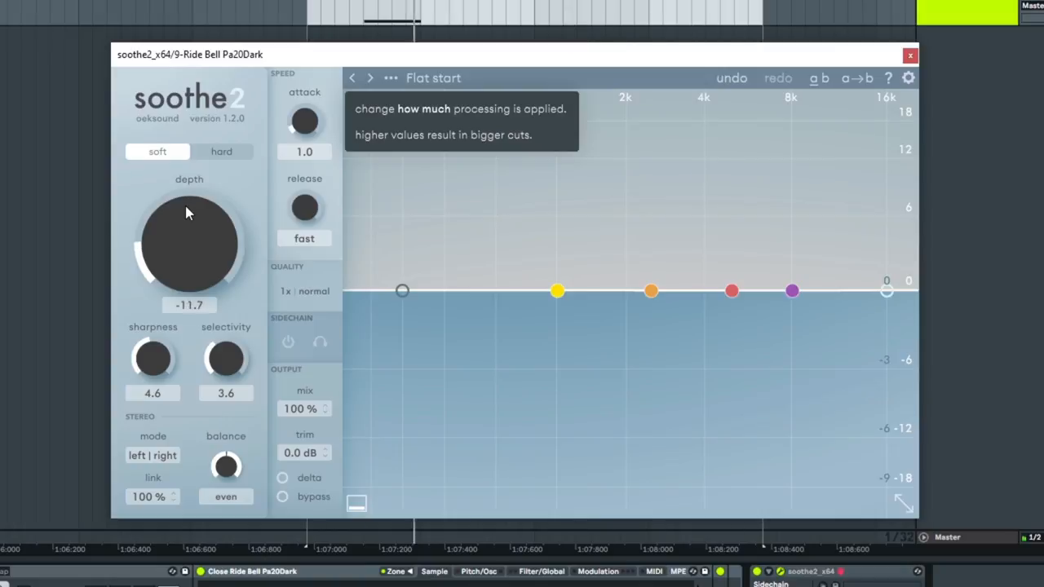
{"action": "left_click_drag", "start_coordinate": [187, 214], "coordinate": [185, 41]}
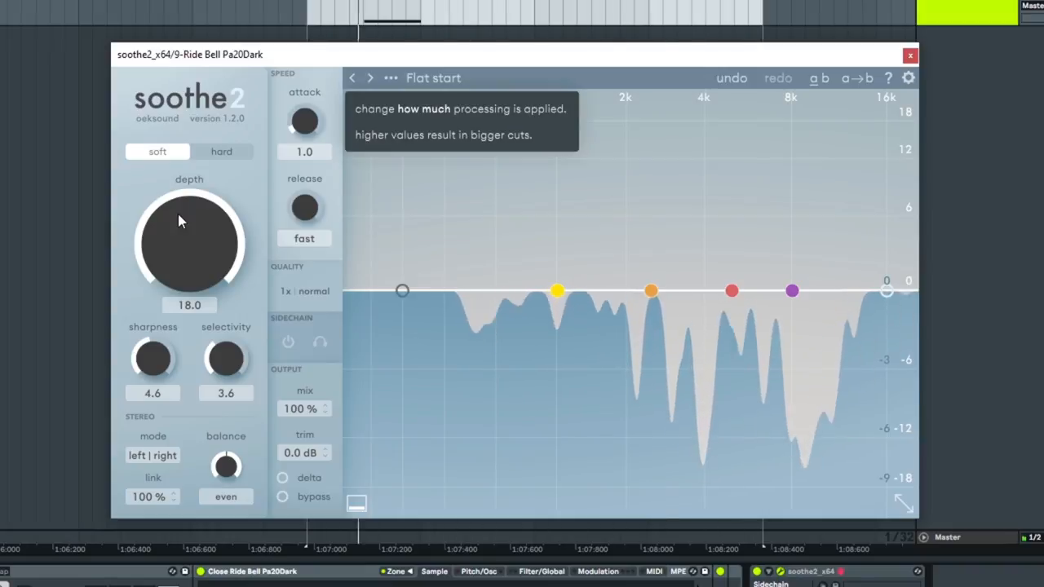
{"action": "mouse_move", "coordinate": [195, 243]}
{"action": "left_mouse_down"}
{"action": "mouse_move", "coordinate": [180, 253]}
{"action": "mouse_move", "coordinate": [161, 380]}
{"action": "left_mouse_up"}
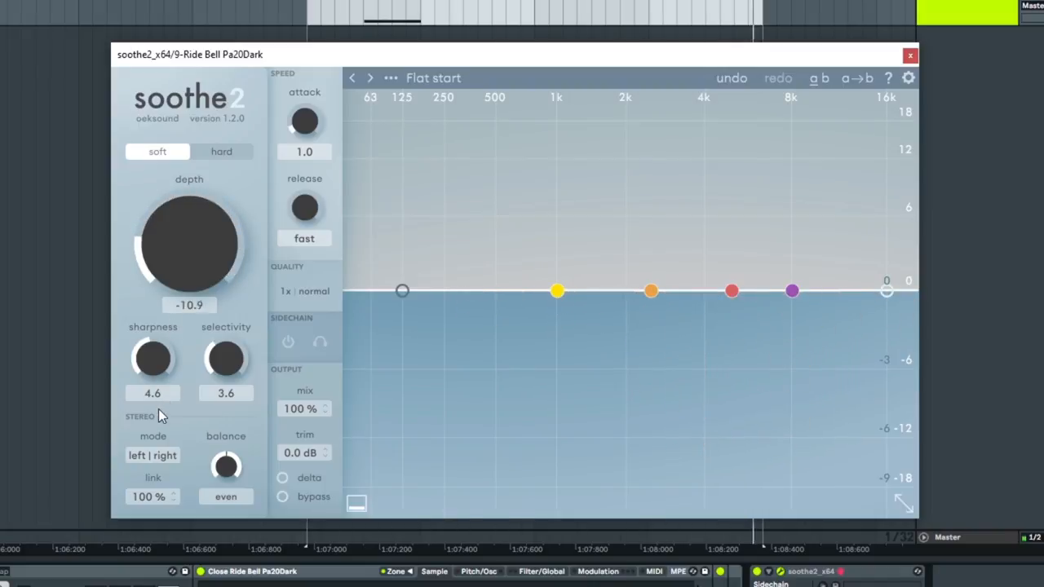
{"action": "left_click_drag", "start_coordinate": [160, 365], "coordinate": [149, 224]}
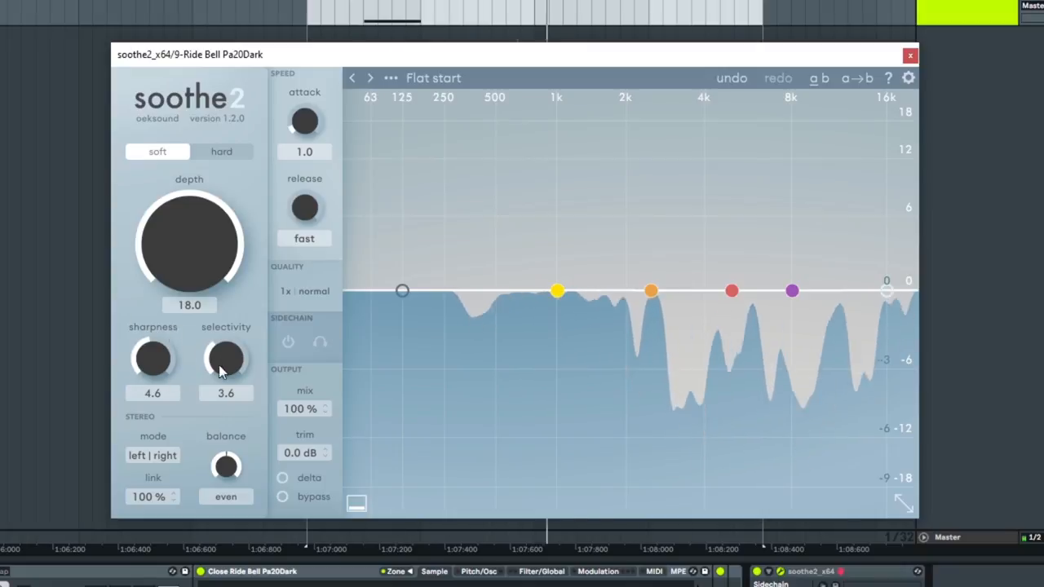
Sweep sharpness between 0 and 10 while listening, settling around 6.6 with selectivity 4.1.
{"action": "left_click_drag", "start_coordinate": [159, 369], "coordinate": [158, 389]}
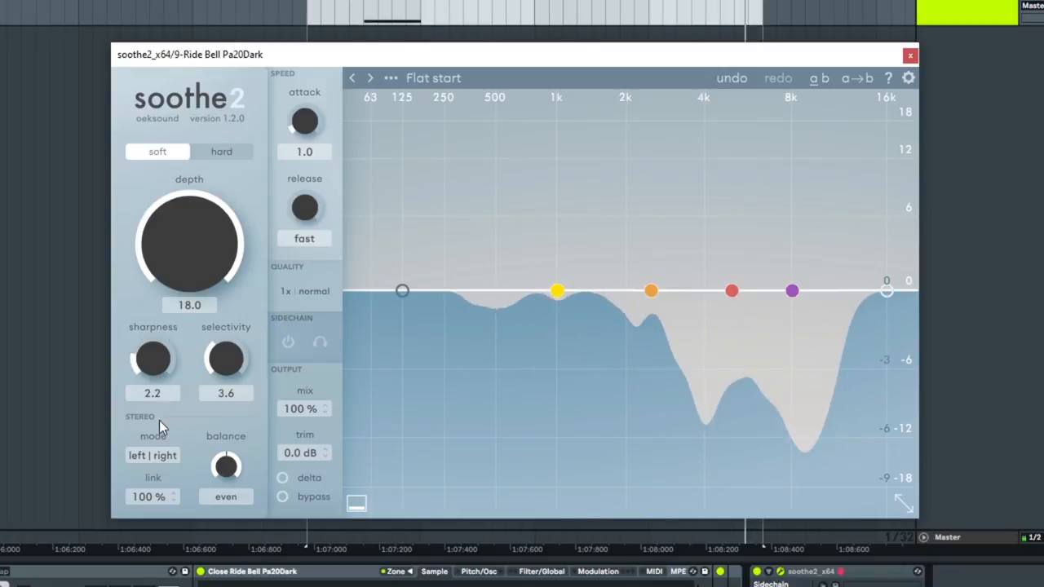
{"action": "left_click_drag", "start_coordinate": [162, 443], "coordinate": [151, 267]}
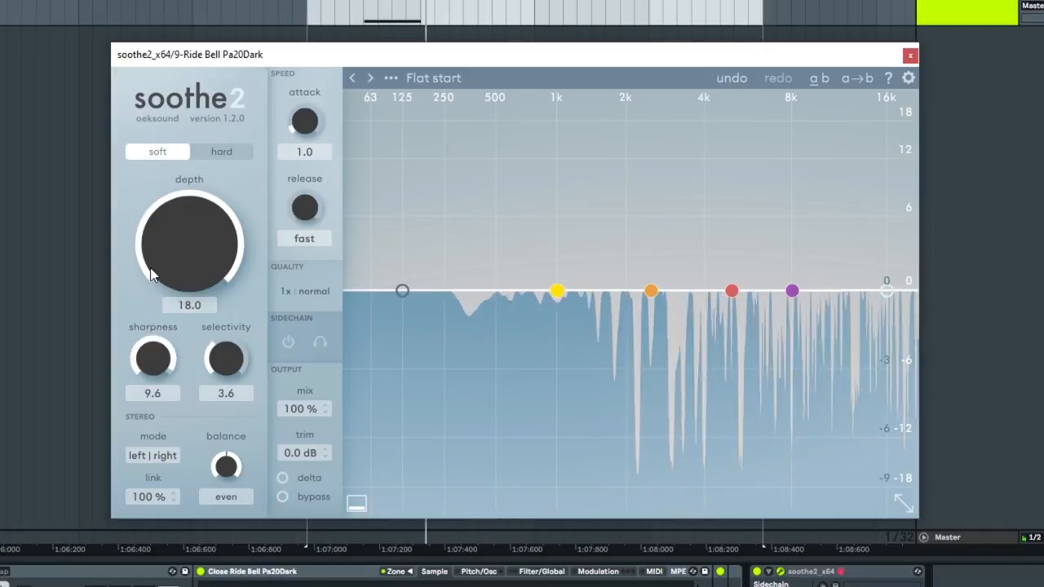
{"action": "left_click_drag", "start_coordinate": [151, 267], "coordinate": [142, 329]}
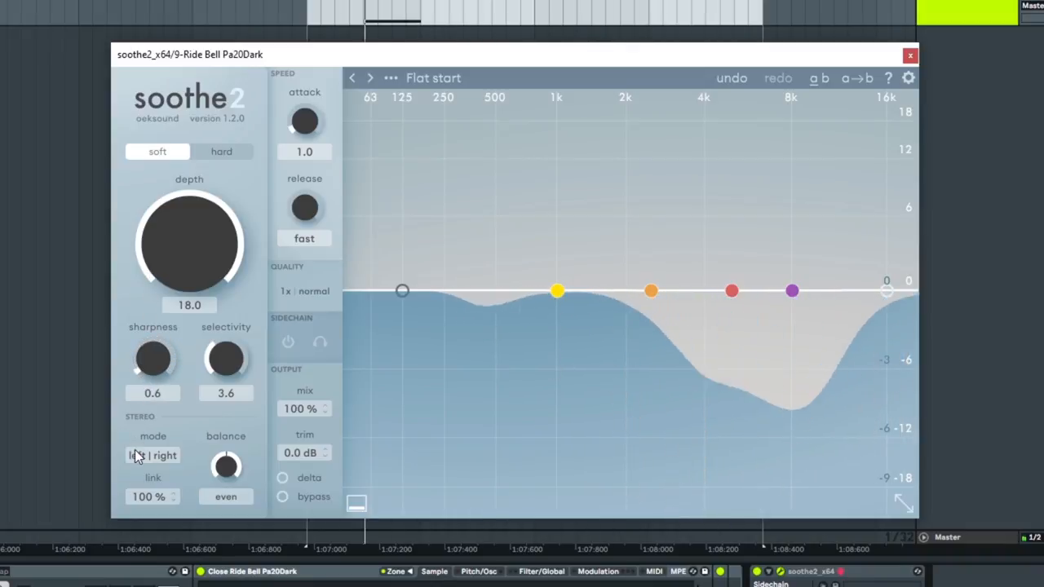
{"action": "left_click_drag", "start_coordinate": [135, 454], "coordinate": [130, 410]}
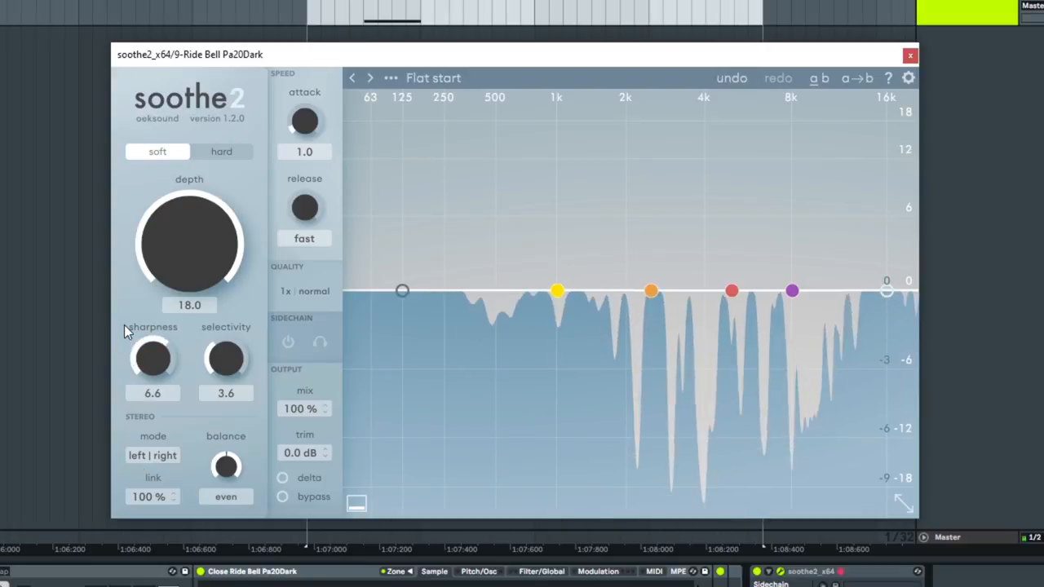
{"action": "left_click_drag", "start_coordinate": [124, 325], "coordinate": [127, 256]}
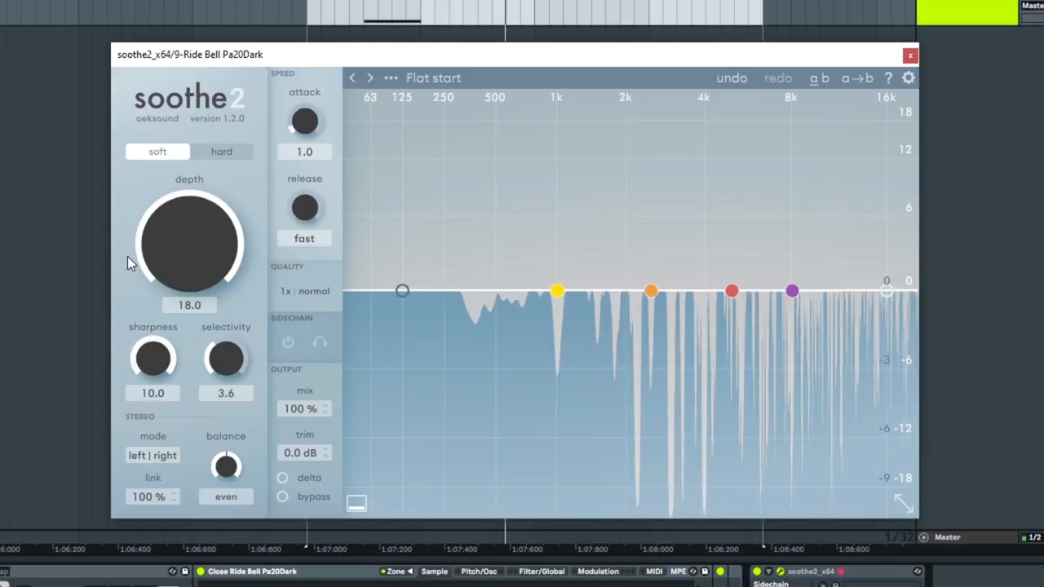
{"action": "mouse_move", "coordinate": [173, 228]}
{"action": "left_mouse_down"}
{"action": "mouse_move", "coordinate": [171, 341]}
{"action": "mouse_move", "coordinate": [179, 205]}
{"action": "mouse_move", "coordinate": [166, 378]}
{"action": "mouse_move", "coordinate": [171, 200]}
{"action": "left_mouse_up"}
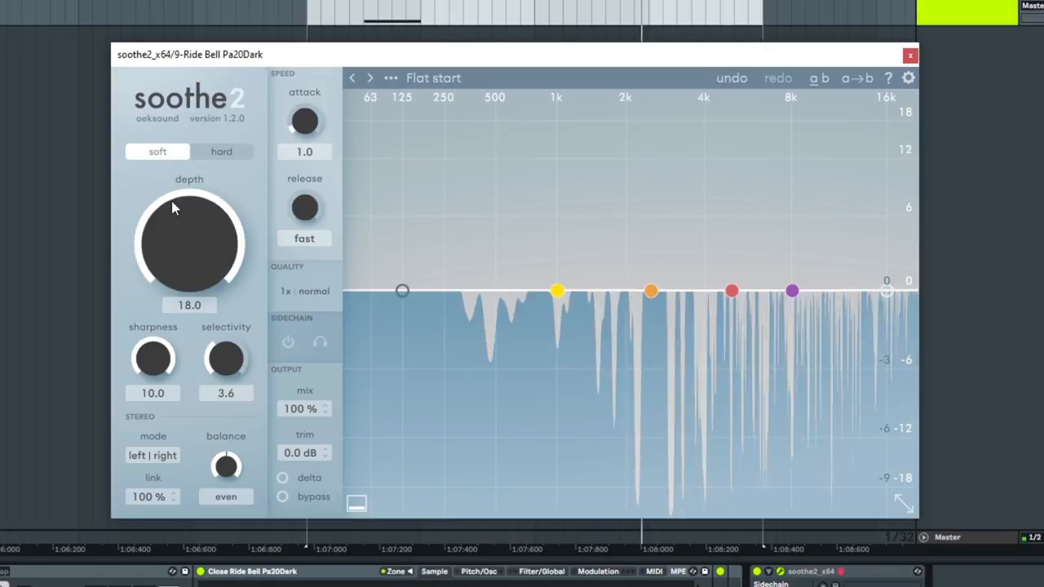
{"action": "left_click_drag", "start_coordinate": [153, 360], "coordinate": [149, 412]}
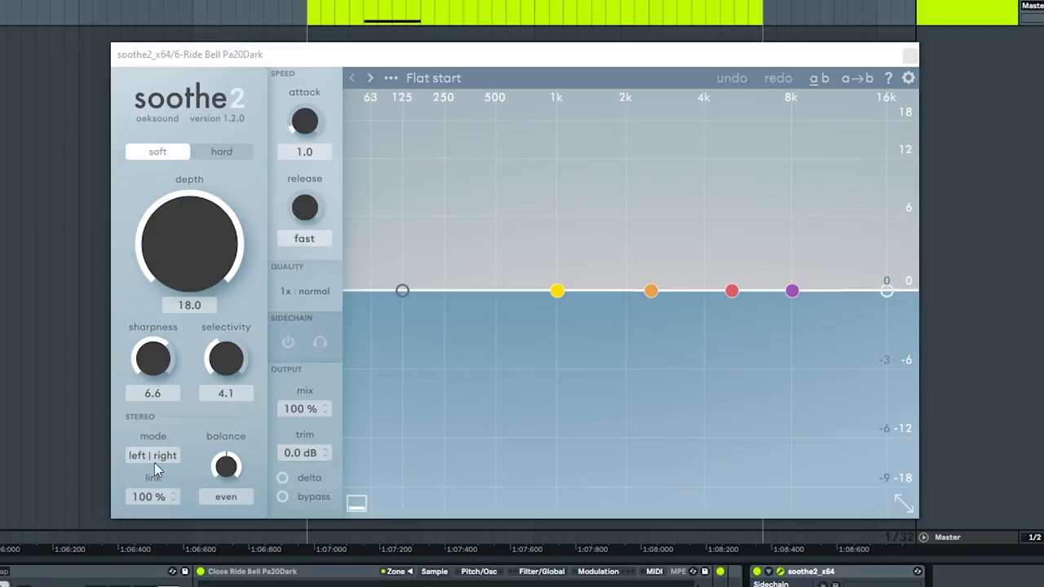
{"action": "left_click", "coordinate": [144, 457]}
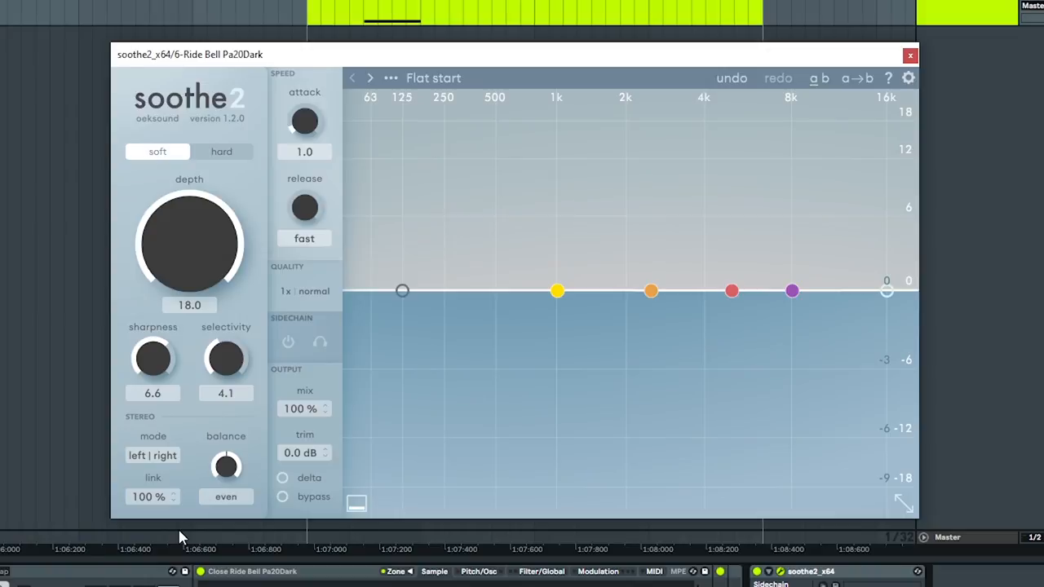
{"action": "left_click", "coordinate": [163, 456]}
{"action": "left_click", "coordinate": [168, 457]}
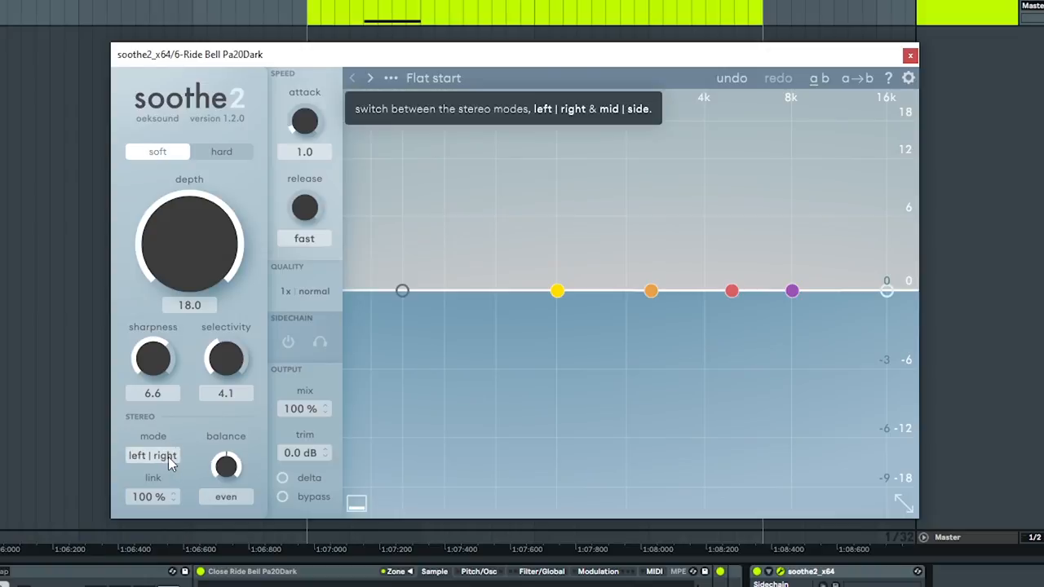
{"action": "mouse_move", "coordinate": [150, 497]}
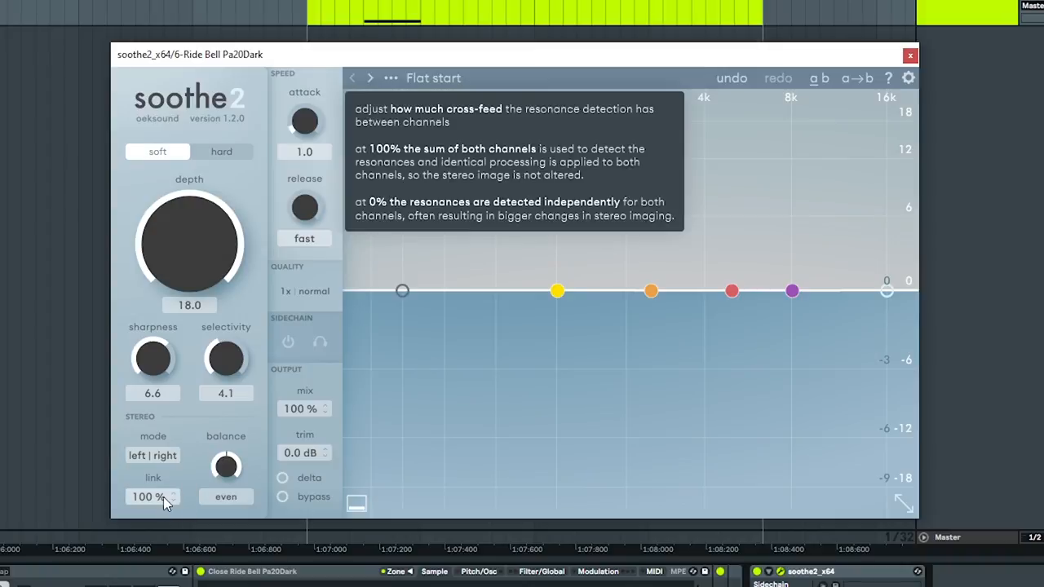
{"action": "left_click_drag", "start_coordinate": [162, 499], "coordinate": [160, 586]}
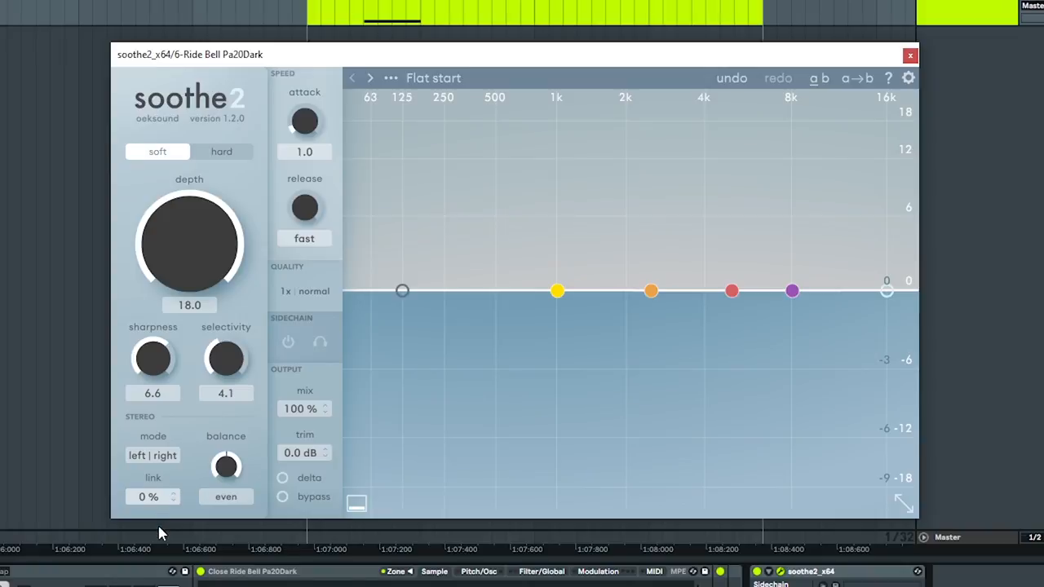
{"action": "left_click_drag", "start_coordinate": [160, 530], "coordinate": [217, 269]}
{"action": "left_click_drag", "start_coordinate": [217, 269], "coordinate": [211, 287]}
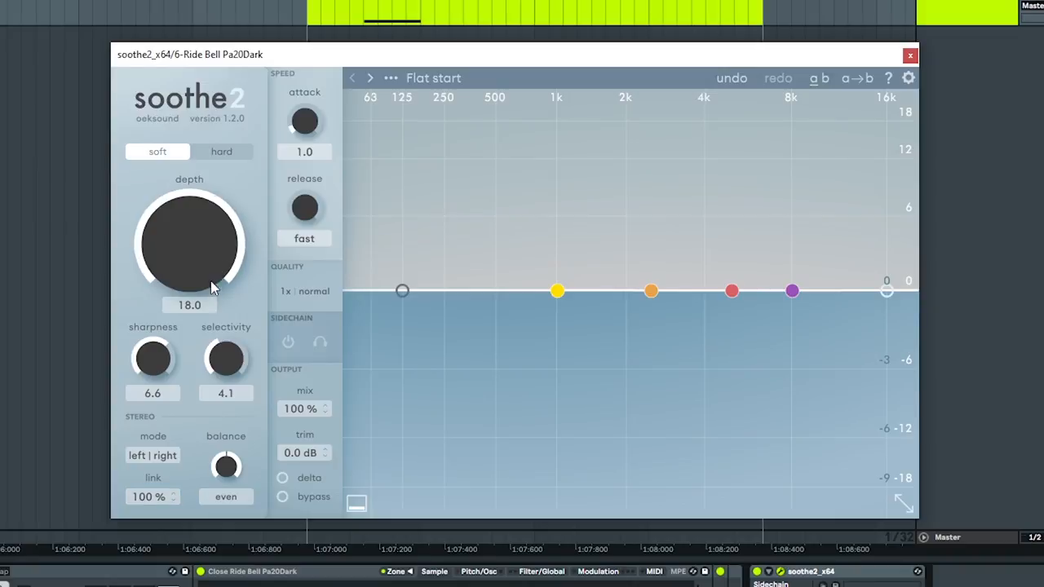
{"action": "mouse_move", "coordinate": [153, 521]}
{"action": "left_mouse_down"}
{"action": "mouse_move", "coordinate": [153, 586]}
{"action": "mouse_move", "coordinate": [163, 586]}
{"action": "mouse_move", "coordinate": [167, 498]}
{"action": "left_mouse_up"}
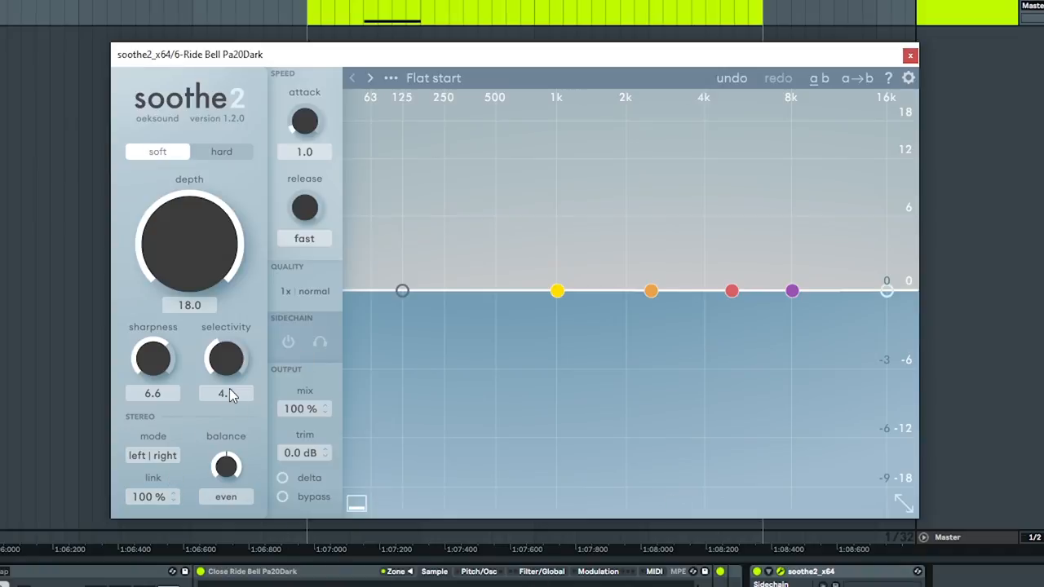
{"action": "left_click_drag", "start_coordinate": [226, 465], "coordinate": [204, 567]}
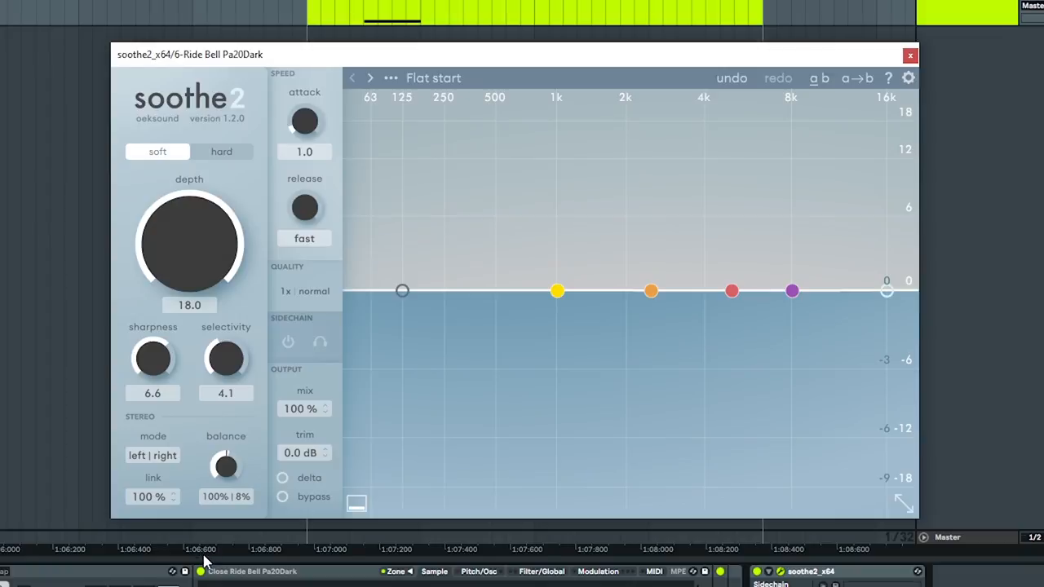
{"action": "left_click_drag", "start_coordinate": [204, 567], "coordinate": [239, 356]}
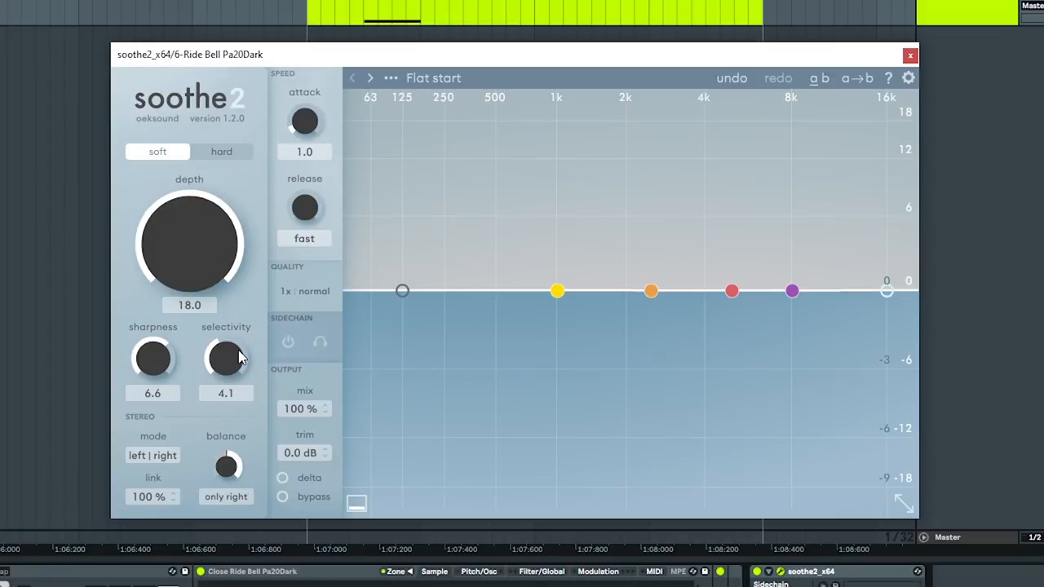
{"action": "left_click", "coordinate": [153, 455]}
{"action": "left_click_drag", "start_coordinate": [237, 465], "coordinate": [234, 490]}
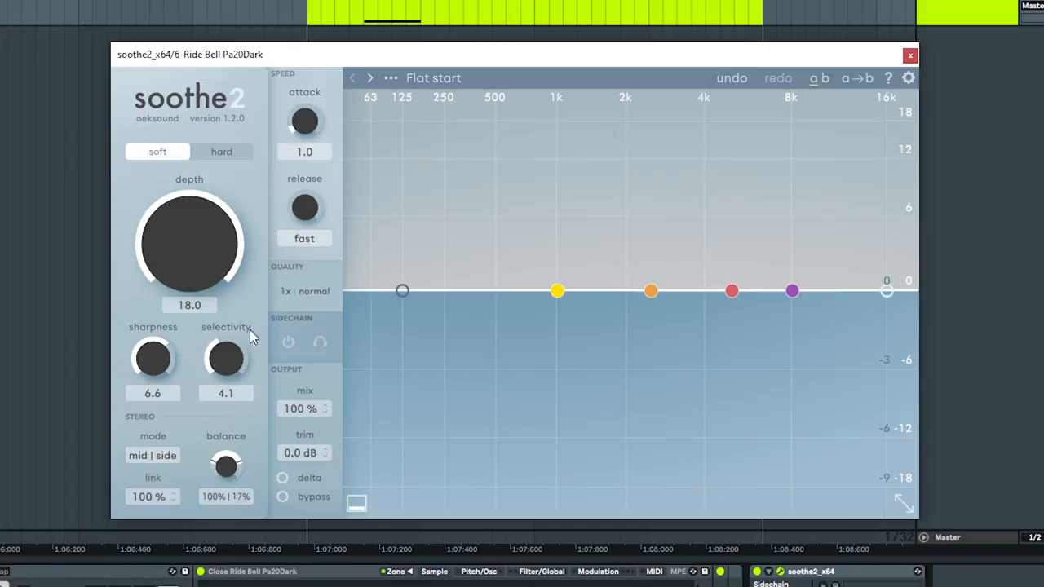
{"action": "left_click", "coordinate": [148, 456]}
{"action": "double_click", "coordinate": [226, 467]}
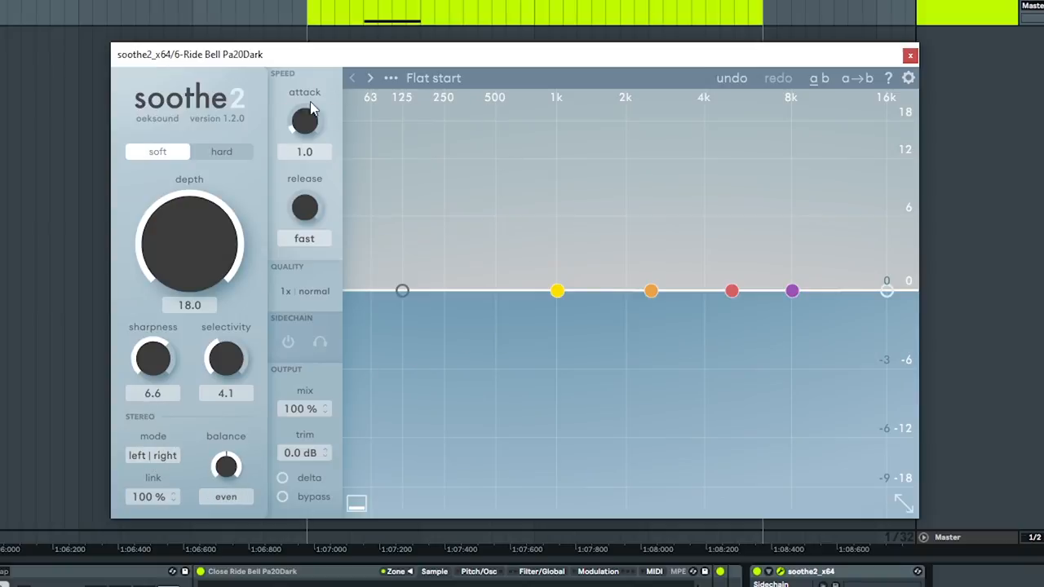
{"action": "left_click_drag", "start_coordinate": [305, 121], "coordinate": [308, 12]}
{"action": "double_click", "coordinate": [305, 121]}
{"action": "mouse_move", "coordinate": [305, 208]}
{"action": "left_mouse_down"}
{"action": "mouse_move", "coordinate": [302, 114]}
{"action": "mouse_move", "coordinate": [250, 282]}
{"action": "left_mouse_up"}
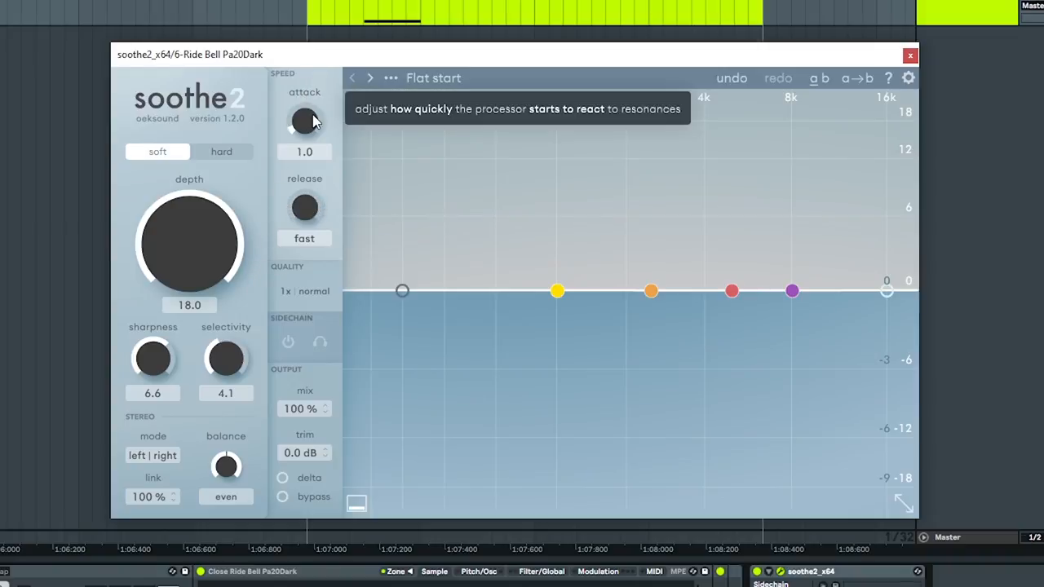
{"action": "mouse_move", "coordinate": [315, 122]}
{"action": "left_mouse_down"}
{"action": "mouse_move", "coordinate": [316, 8]}
{"action": "mouse_move", "coordinate": [241, 134]}
{"action": "left_mouse_up"}
{"action": "mouse_move", "coordinate": [241, 143]}
{"action": "left_mouse_down"}
{"action": "mouse_move", "coordinate": [243, 8]}
{"action": "mouse_move", "coordinate": [304, 131]}
{"action": "left_mouse_up"}
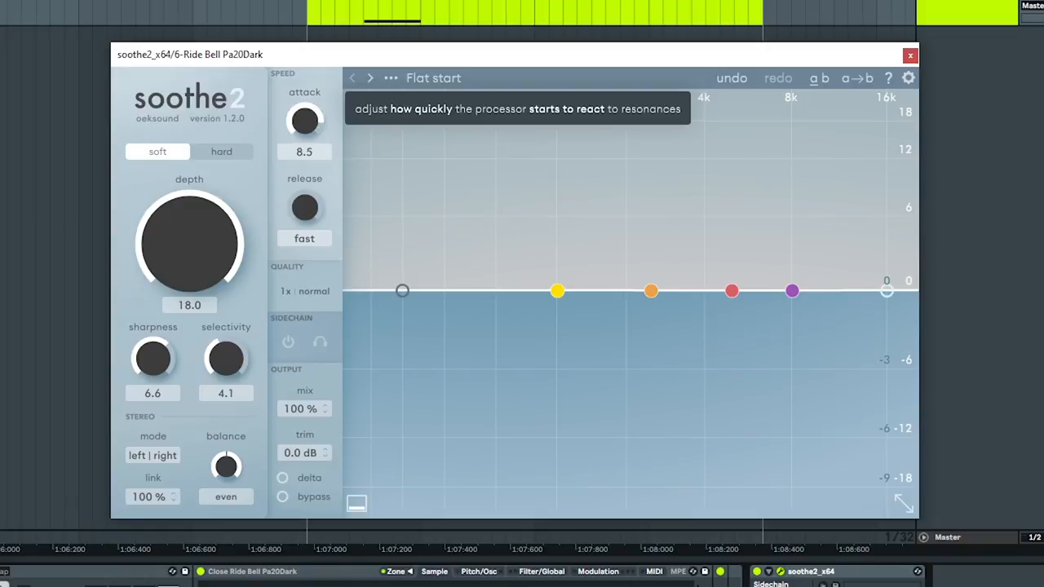
{"action": "left_click_drag", "start_coordinate": [304, 211], "coordinate": [314, 9]}
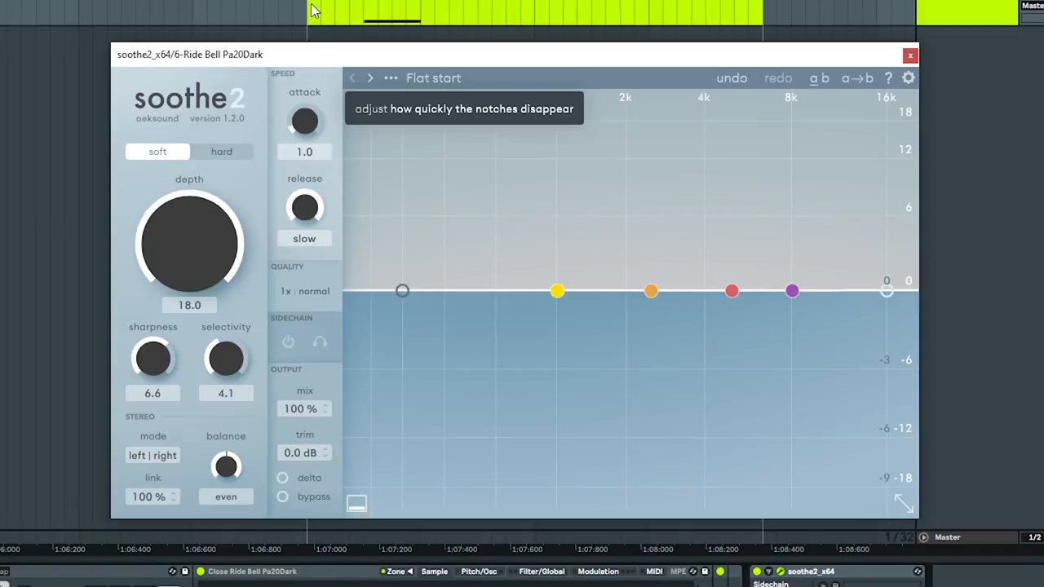
{"action": "left_click_drag", "start_coordinate": [314, 9], "coordinate": [270, 217]}
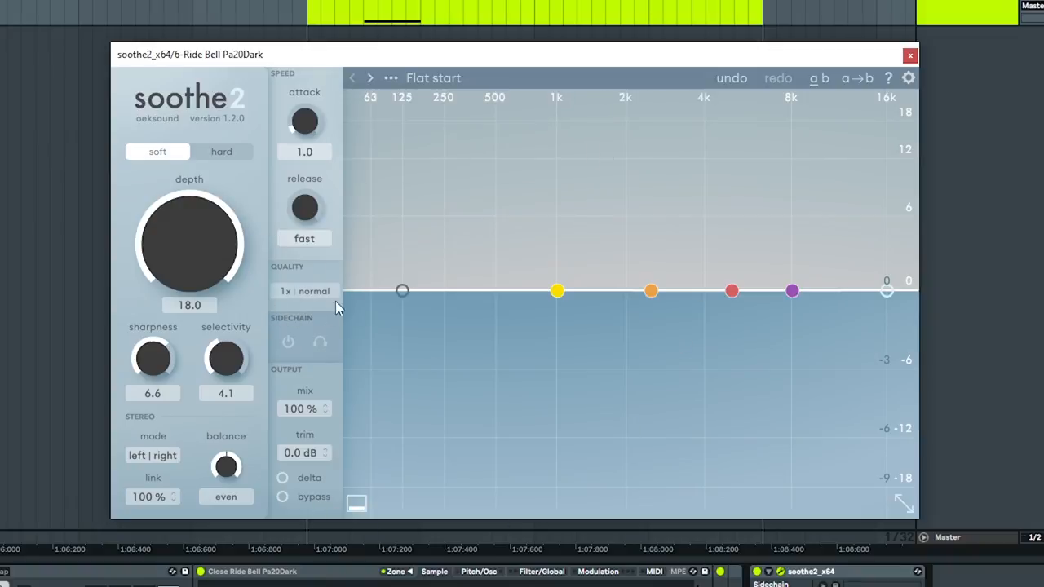
{"action": "left_click", "coordinate": [302, 292]}
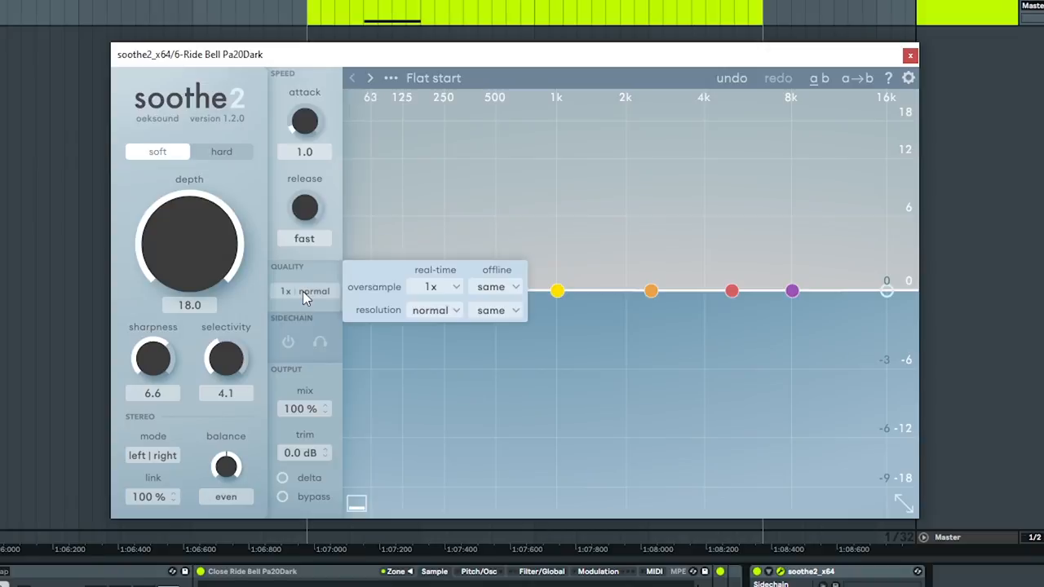
{"action": "left_click", "coordinate": [455, 287]}
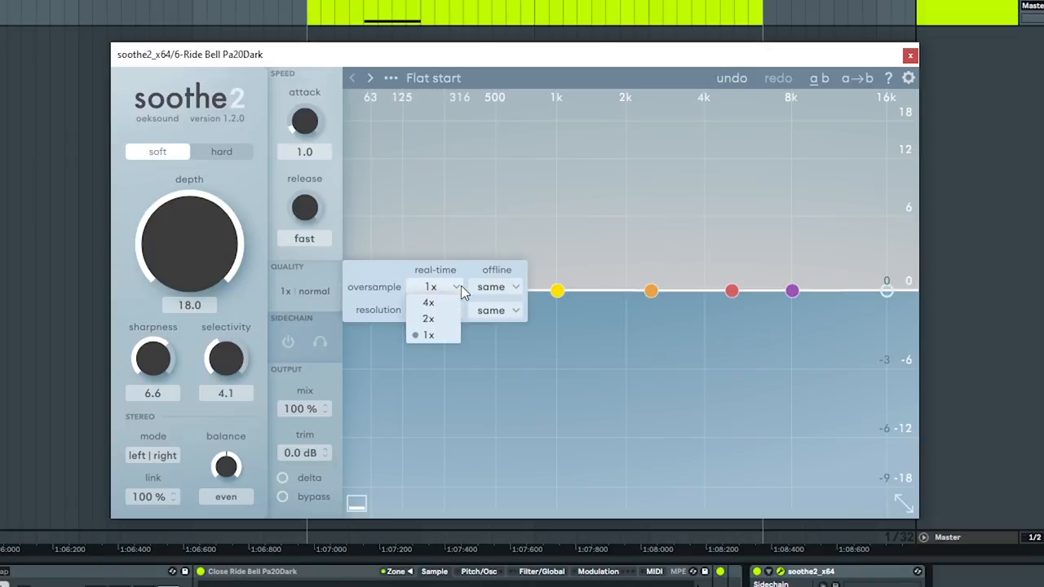
{"action": "left_click", "coordinate": [514, 287]}
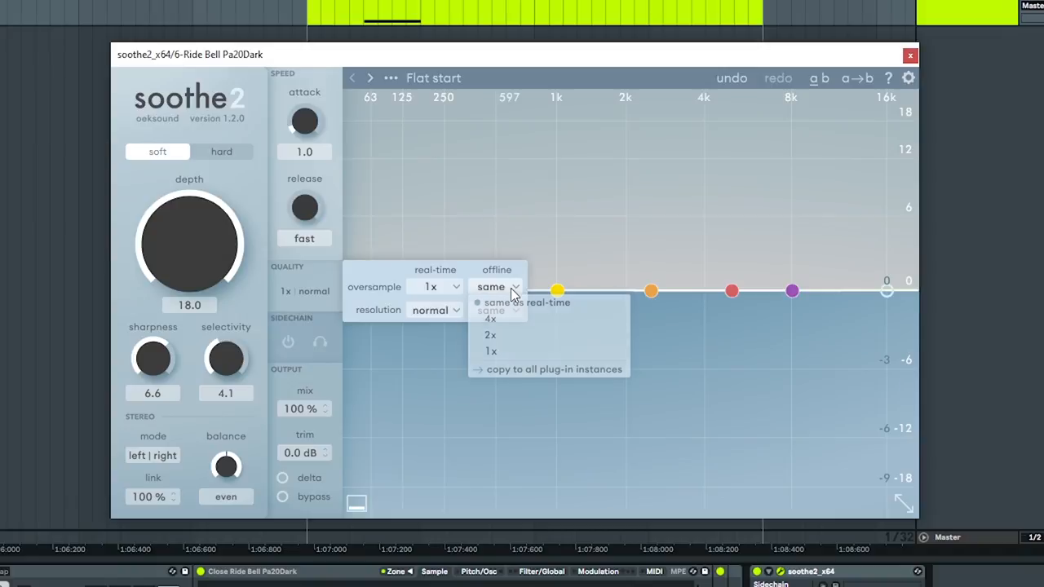
{"action": "left_click", "coordinate": [513, 288]}
{"action": "left_click", "coordinate": [457, 310]}
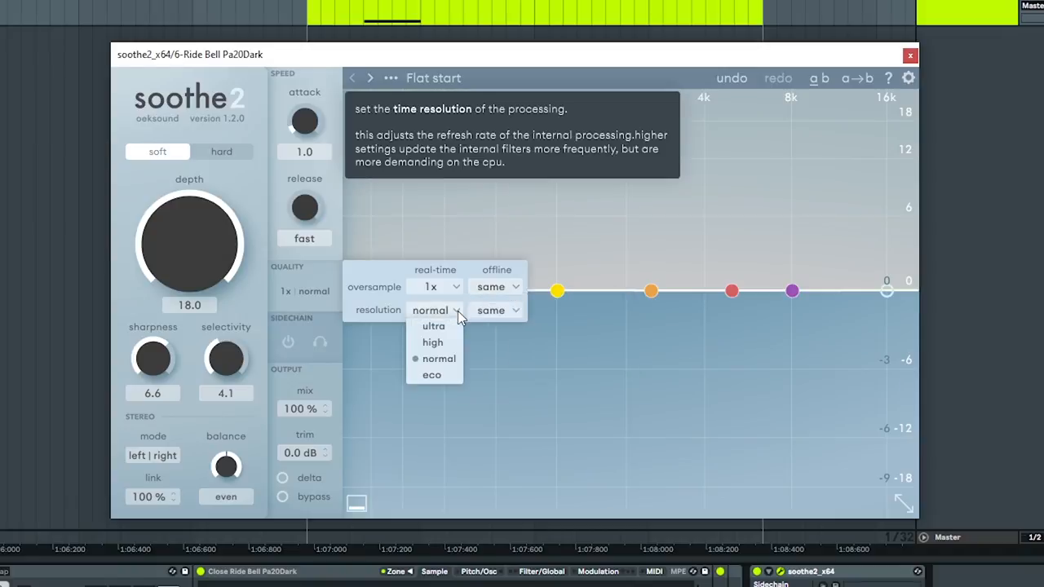
{"action": "left_click", "coordinate": [458, 311]}
{"action": "left_click", "coordinate": [515, 310]}
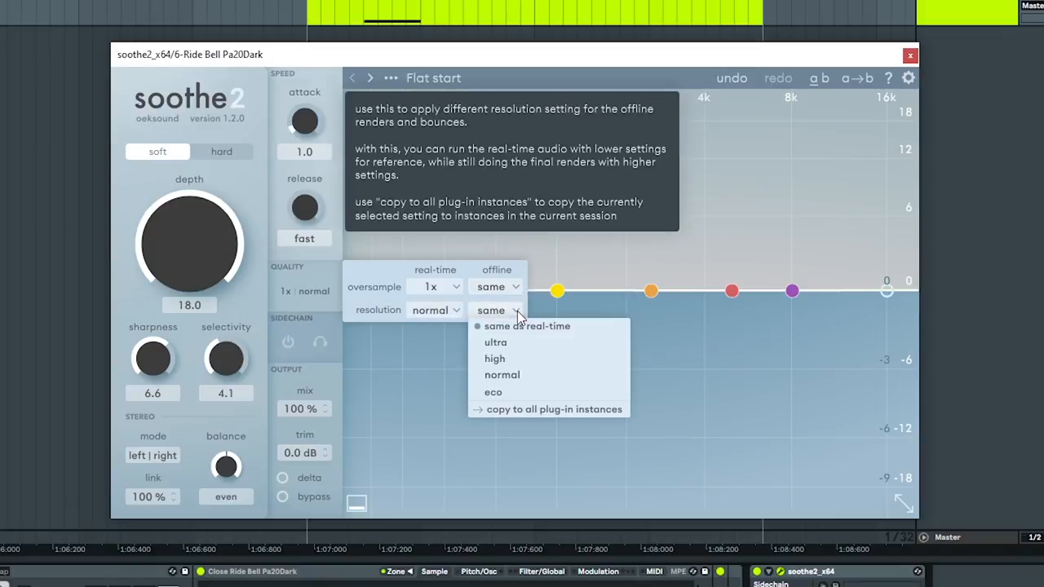
{"action": "left_click", "coordinate": [517, 310]}
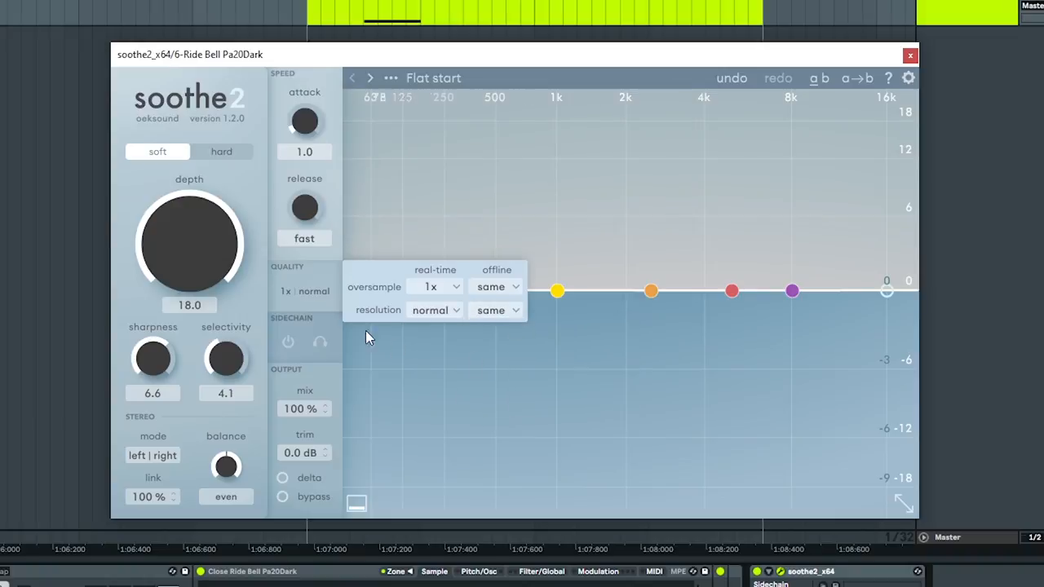
{"action": "left_click", "coordinate": [315, 288]}
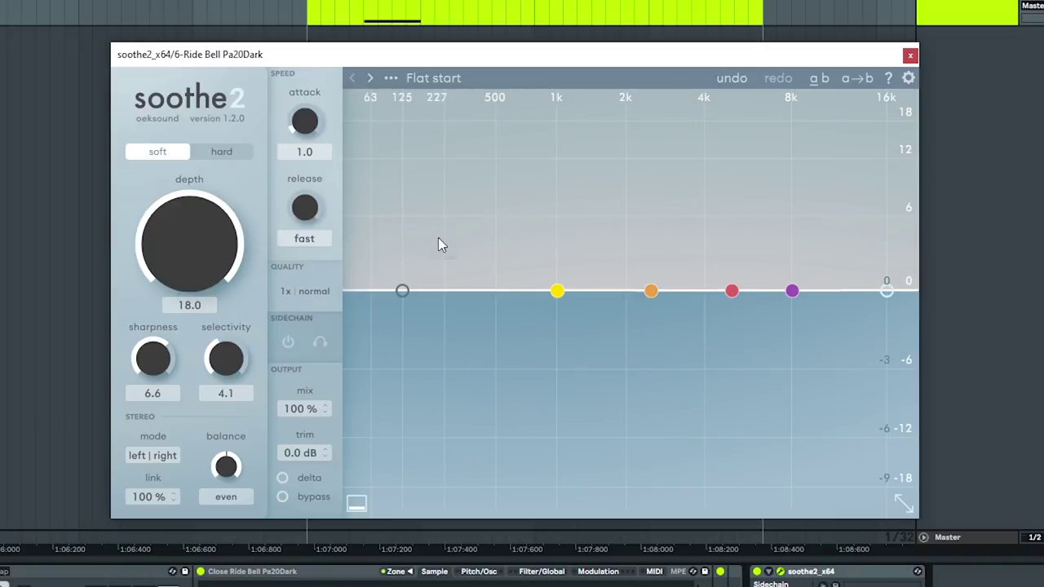
{"action": "left_click", "coordinate": [302, 292]}
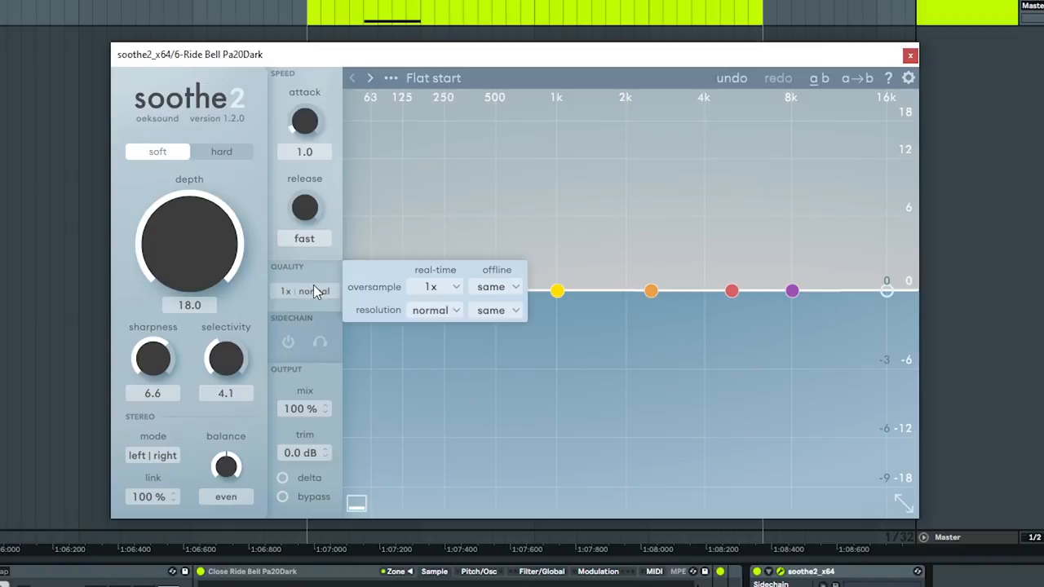
{"action": "left_click", "coordinate": [313, 284]}
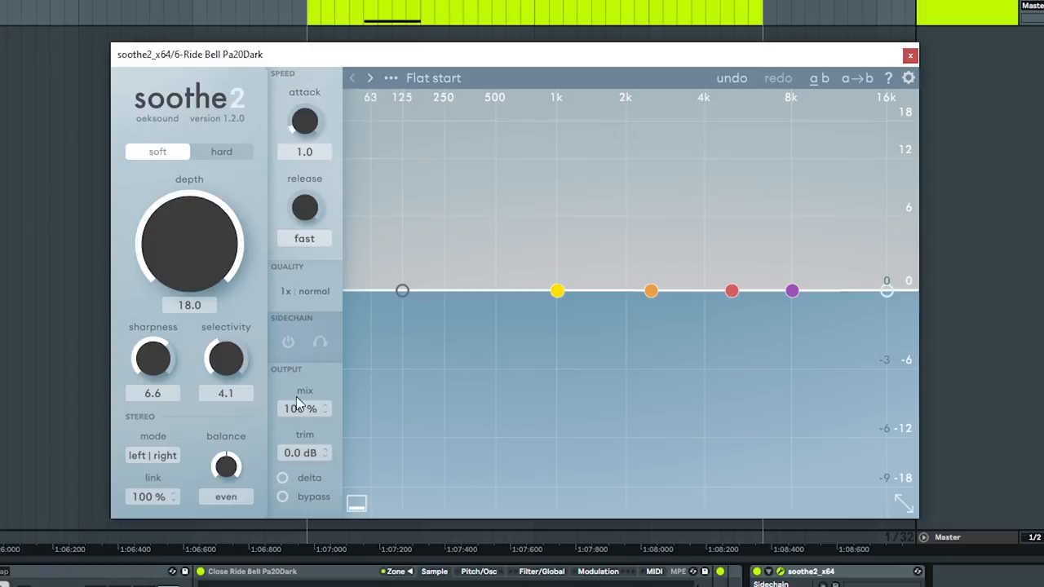
{"action": "mouse_move", "coordinate": [296, 408]}
{"action": "left_mouse_down"}
{"action": "mouse_move", "coordinate": [278, 562]}
{"action": "mouse_move", "coordinate": [263, 579]}
{"action": "mouse_move", "coordinate": [266, 409]}
{"action": "mouse_move", "coordinate": [241, 563]}
{"action": "left_mouse_up"}
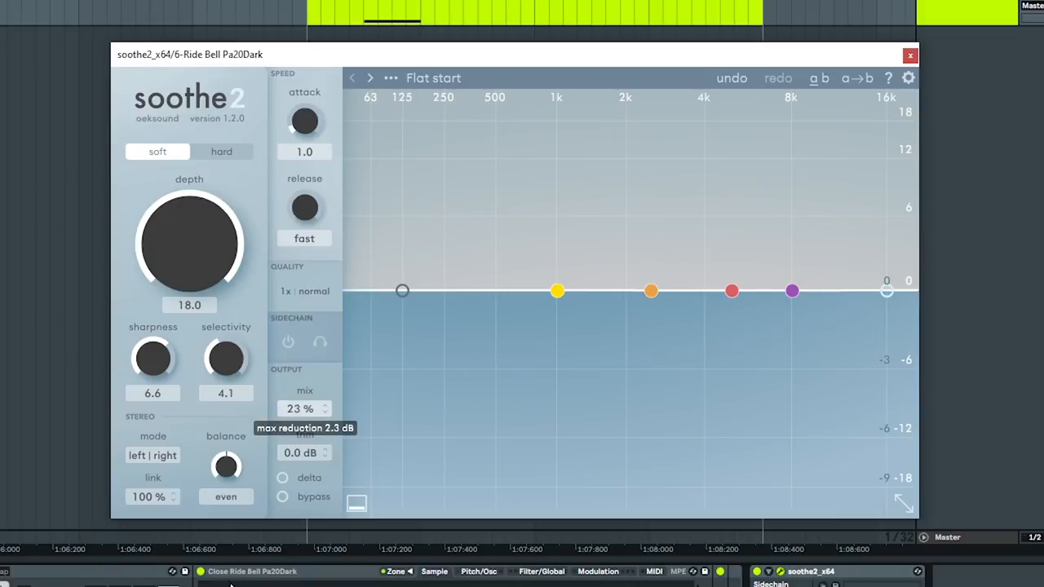
{"action": "left_click_drag", "start_coordinate": [302, 424], "coordinate": [302, 375]}
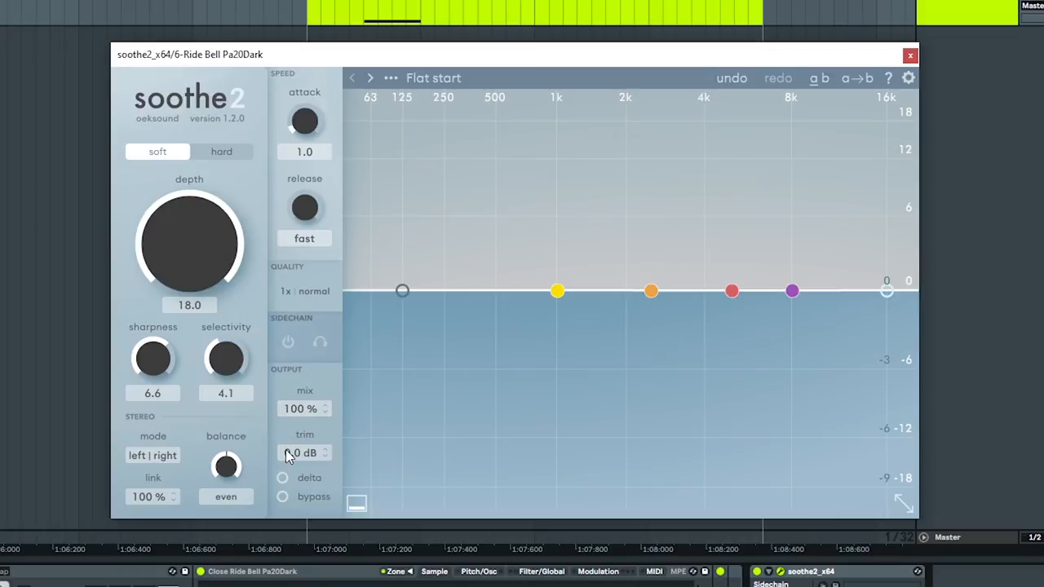
{"action": "left_click_drag", "start_coordinate": [301, 452], "coordinate": [293, 373]}
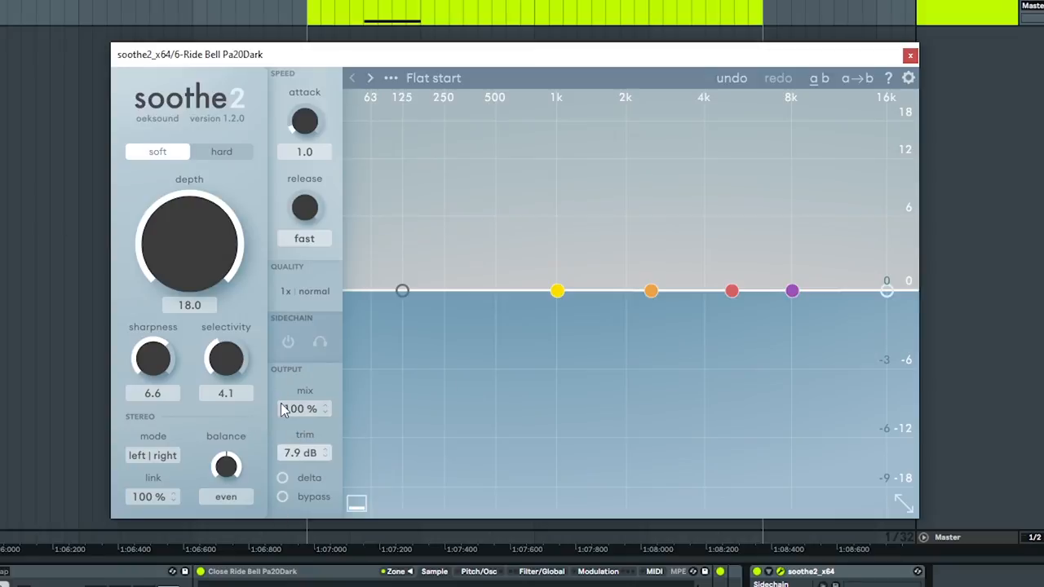
{"action": "double_click", "coordinate": [300, 452]}
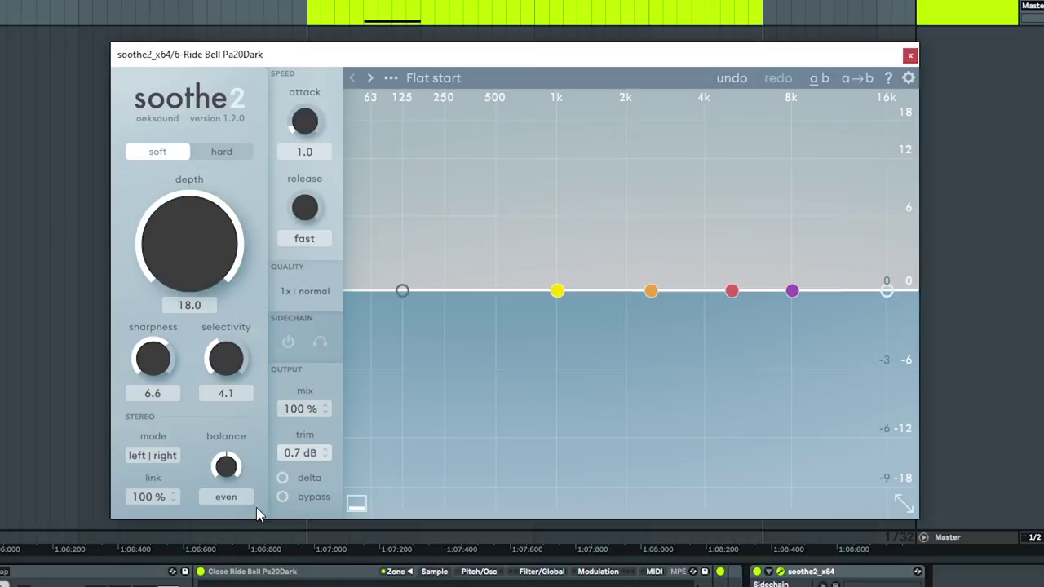
{"action": "double_click", "coordinate": [304, 453]}
{"action": "left_click", "coordinate": [398, 430]}
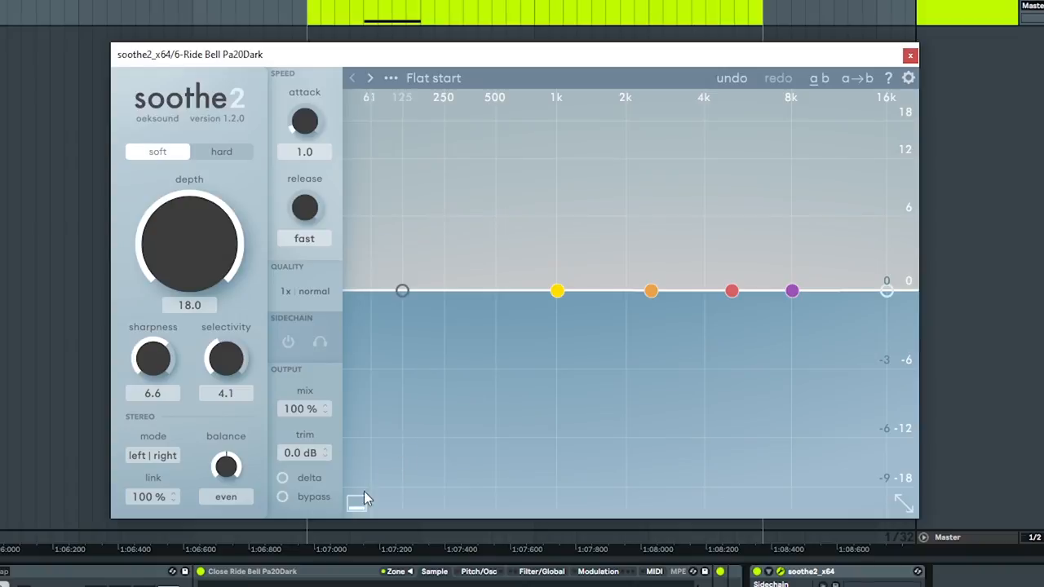
{"action": "left_click", "coordinate": [282, 478]}
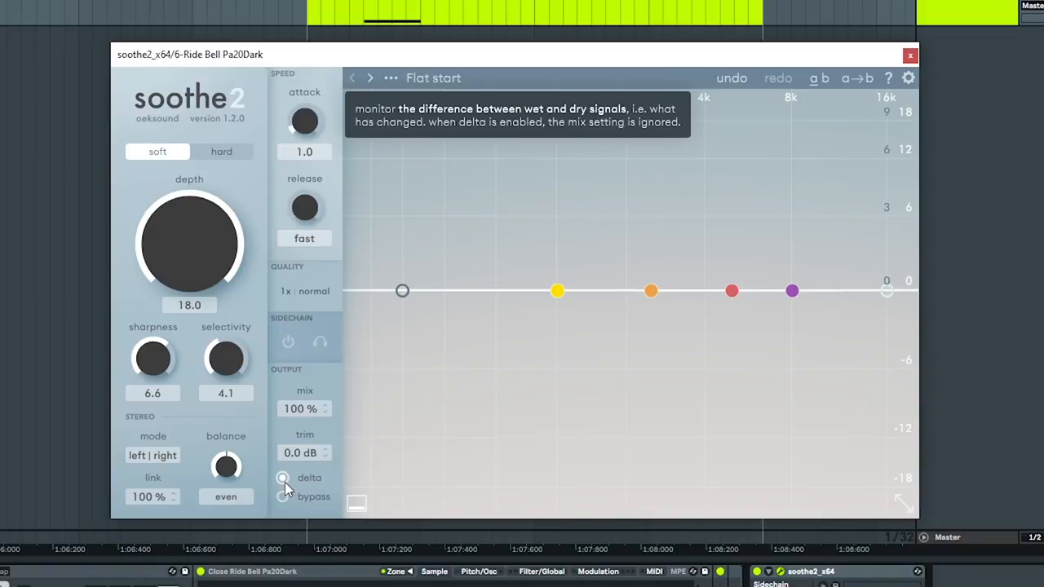
{"action": "left_click", "coordinate": [284, 482]}
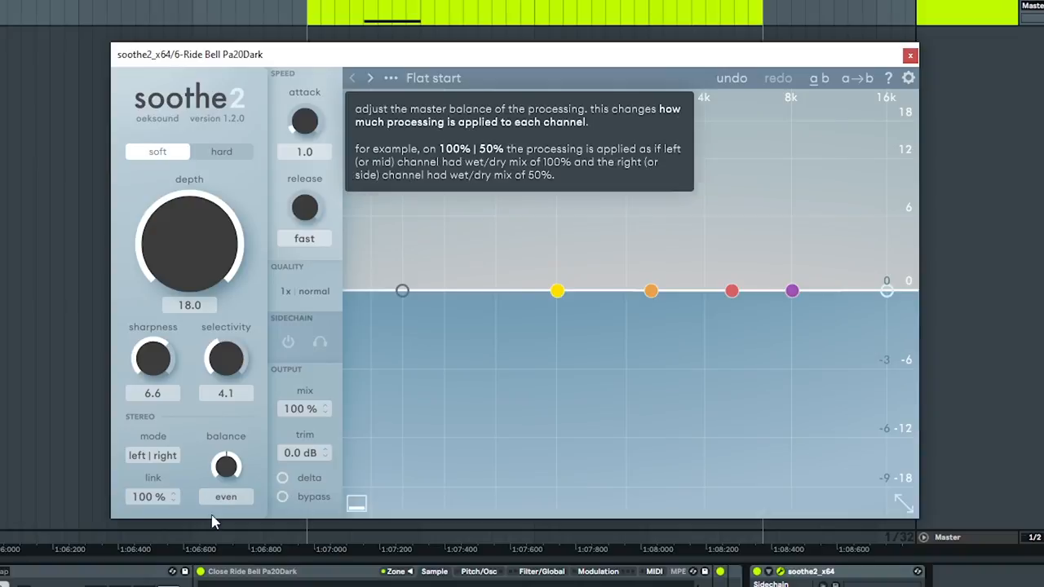
{"action": "left_click", "coordinate": [283, 498]}
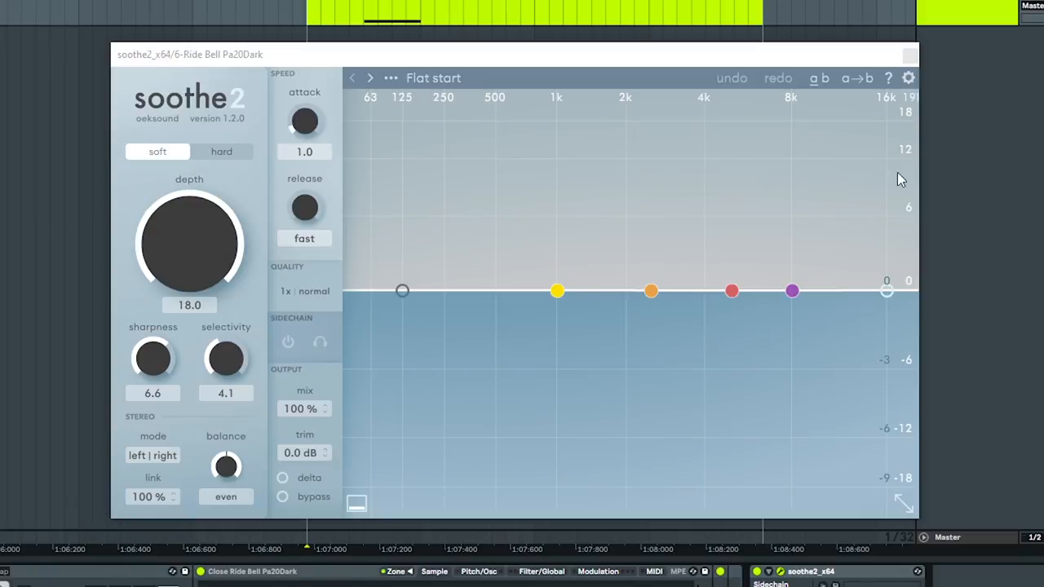
With the loop playing, try band 2 as boost and cut around 2.4–3.3 kHz at zero depth.
{"action": "key", "text": "space"}
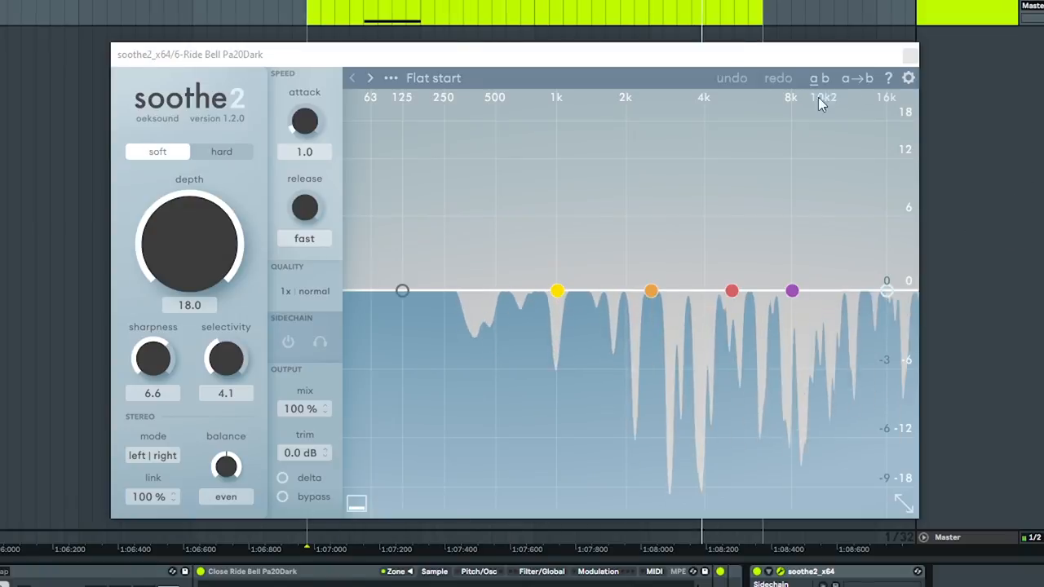
{"action": "mouse_move", "coordinate": [650, 291]}
{"action": "left_mouse_down"}
{"action": "mouse_move", "coordinate": [659, 238]}
{"action": "mouse_move", "coordinate": [646, 159]}
{"action": "left_mouse_up"}
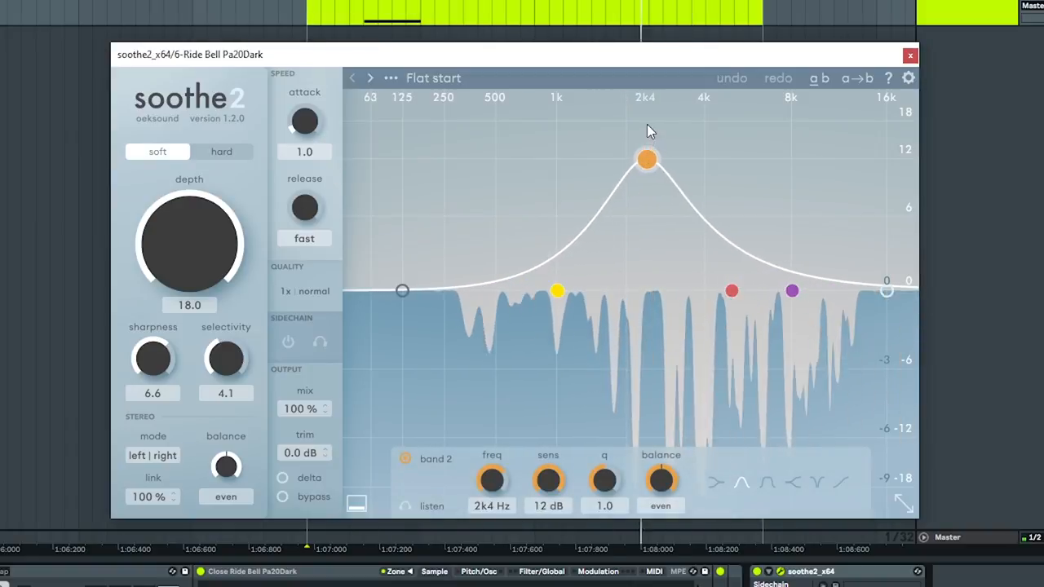
{"action": "left_click_drag", "start_coordinate": [645, 159], "coordinate": [642, 159]}
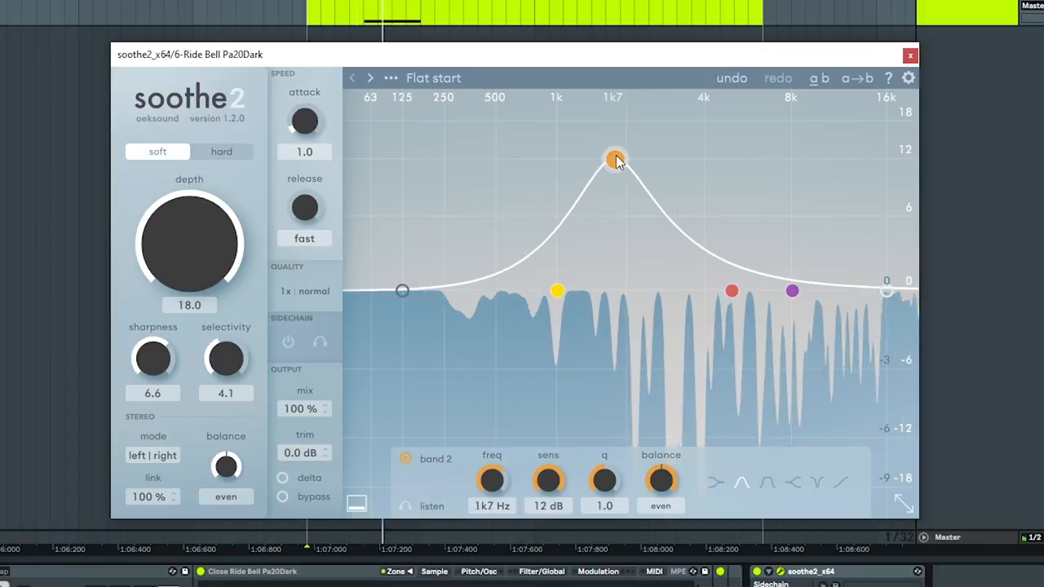
{"action": "left_click_drag", "start_coordinate": [195, 219], "coordinate": [181, 323]}
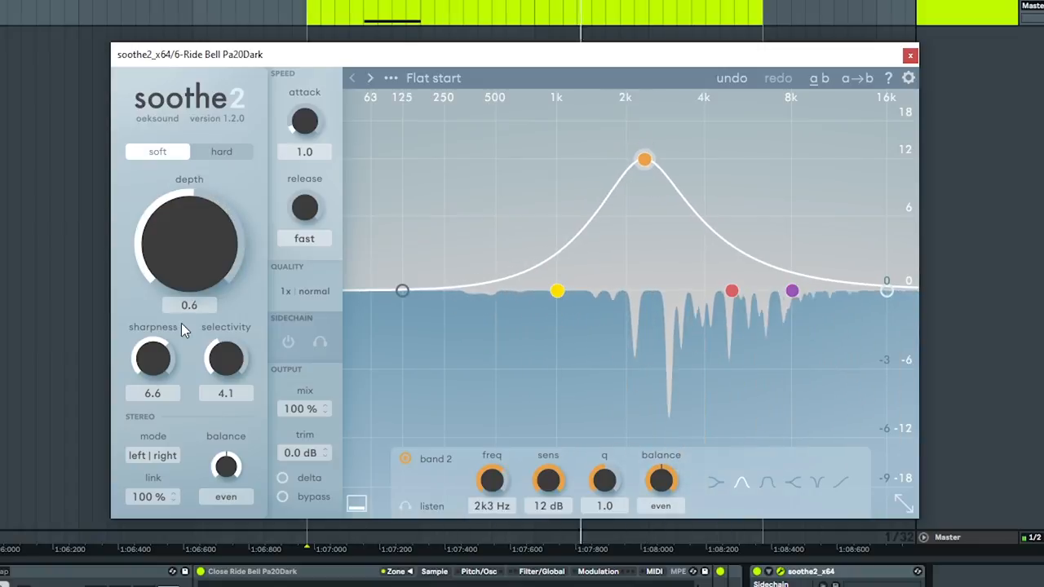
{"action": "left_click_drag", "start_coordinate": [645, 159], "coordinate": [644, 326]}
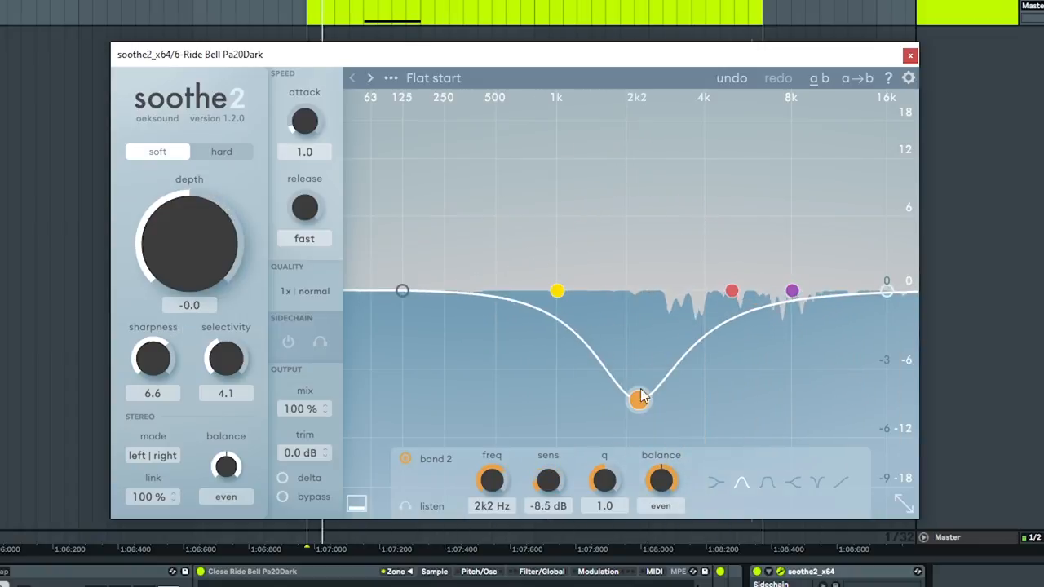
{"action": "mouse_move", "coordinate": [641, 397]}
{"action": "left_mouse_down"}
{"action": "mouse_move", "coordinate": [688, 169]}
{"action": "mouse_move", "coordinate": [687, 444]}
{"action": "mouse_move", "coordinate": [678, 159]}
{"action": "mouse_move", "coordinate": [793, 160]}
{"action": "mouse_move", "coordinate": [610, 159]}
{"action": "mouse_move", "coordinate": [657, 284]}
{"action": "left_mouse_up"}
Reset band 2 flat, then boost it to 12 dB sensitivity near 3.1 kHz.
{"action": "double_click", "coordinate": [402, 291]}
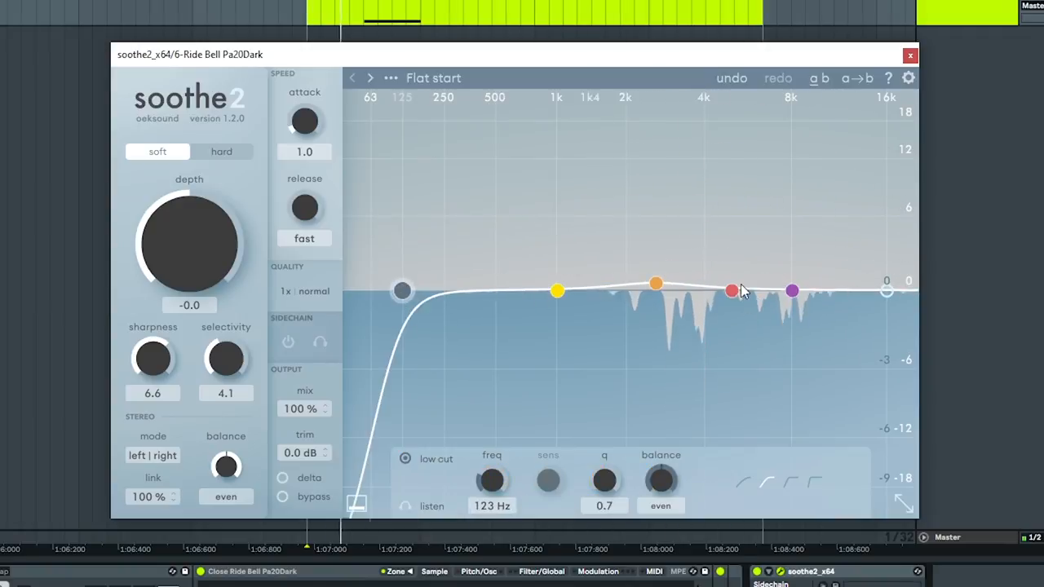
{"action": "mouse_move", "coordinate": [402, 291]}
{"action": "left_mouse_down"}
{"action": "mouse_move", "coordinate": [657, 291]}
{"action": "mouse_move", "coordinate": [407, 291]}
{"action": "left_mouse_up"}
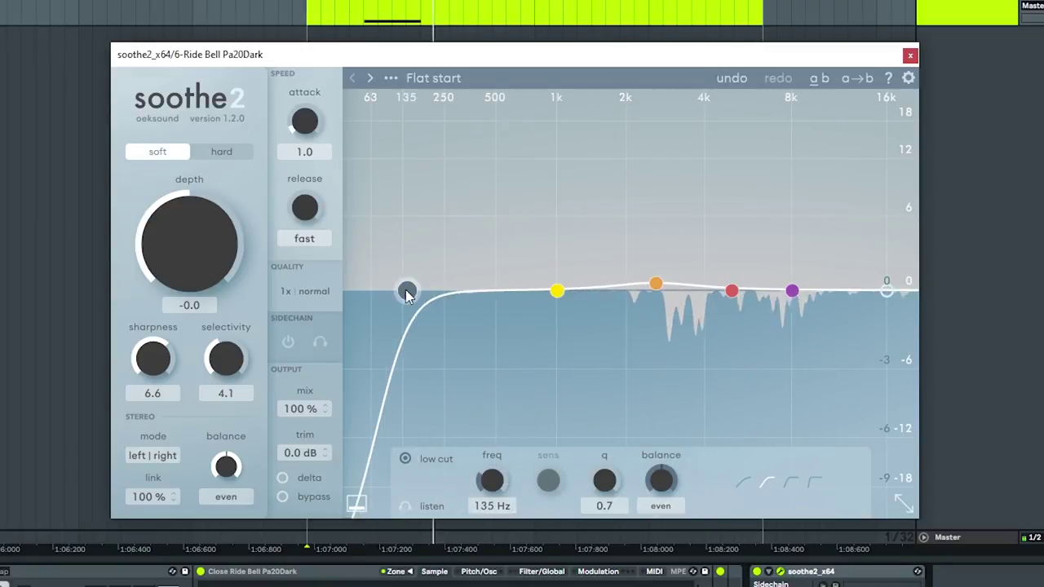
{"action": "double_click", "coordinate": [657, 285]}
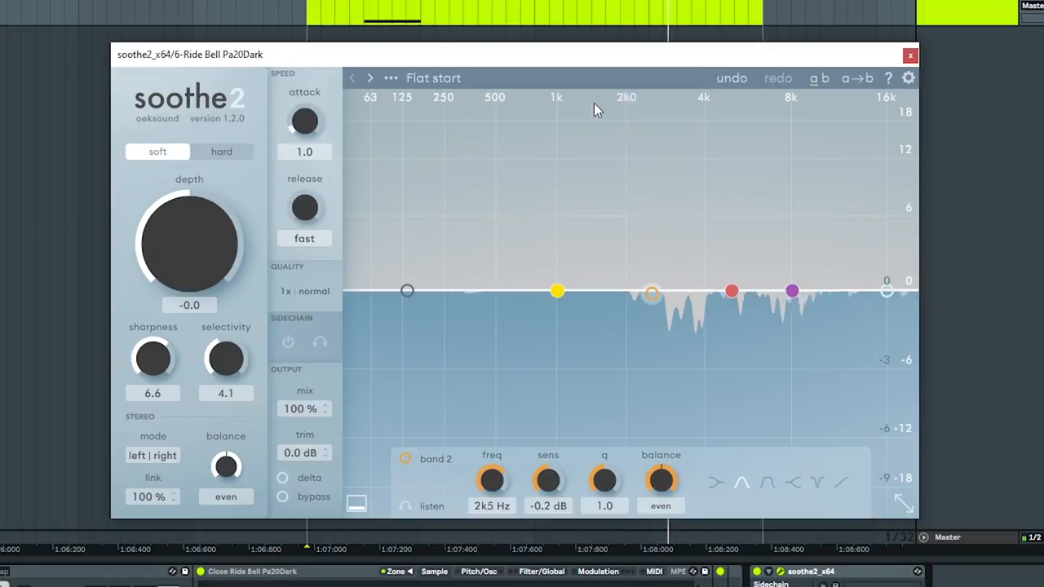
{"action": "mouse_move", "coordinate": [655, 291]}
{"action": "left_mouse_down"}
{"action": "mouse_move", "coordinate": [750, 159]}
{"action": "mouse_move", "coordinate": [669, 167]}
{"action": "left_mouse_up"}
Inspect the other band nodes and bring band 2 back to flat near 2.4 kHz.
{"action": "left_click_drag", "start_coordinate": [556, 291], "coordinate": [561, 291]}
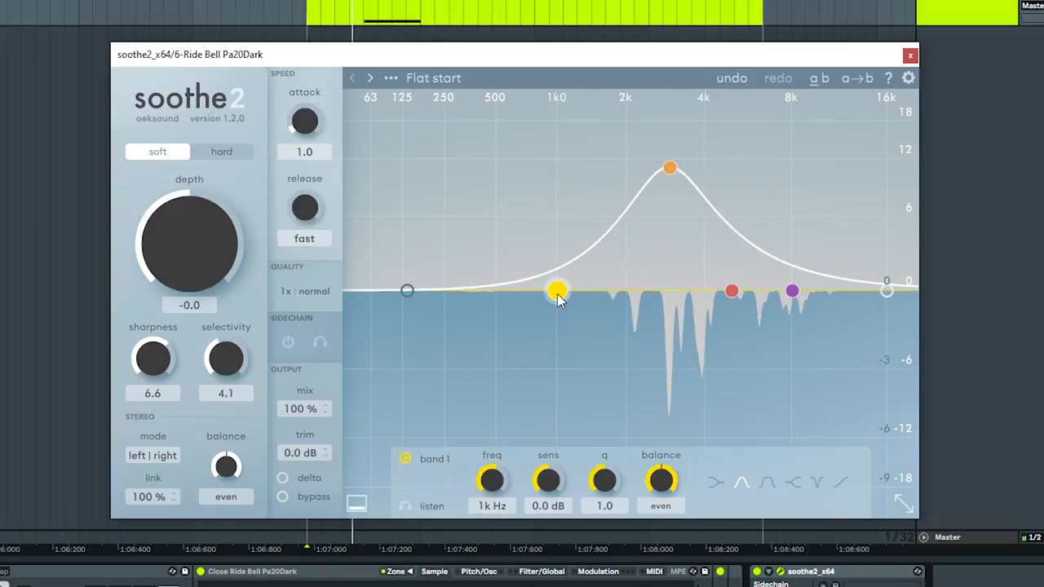
{"action": "left_click", "coordinate": [406, 292]}
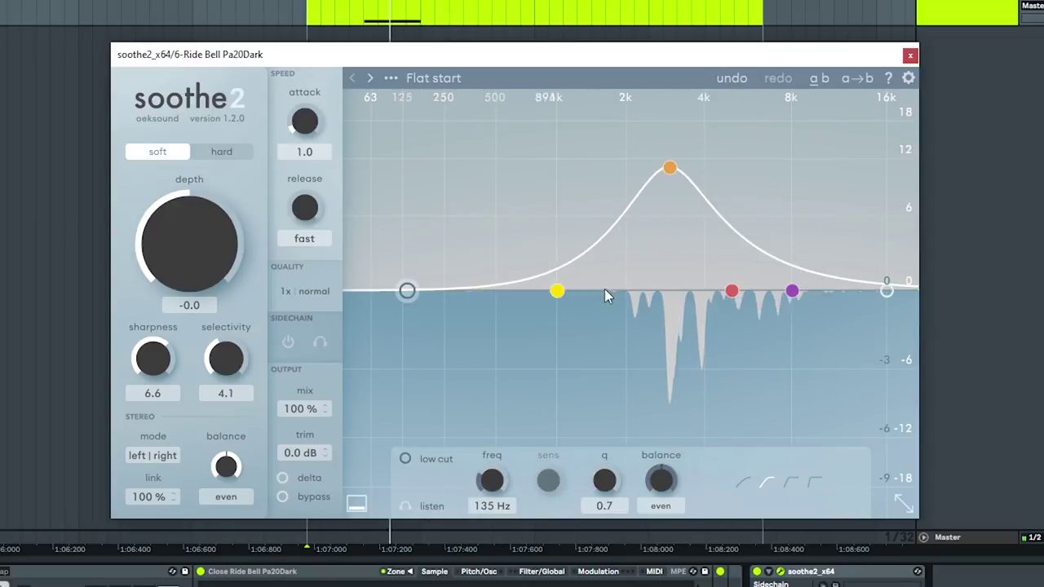
{"action": "left_click", "coordinate": [732, 291]}
{"action": "left_click", "coordinate": [792, 291]}
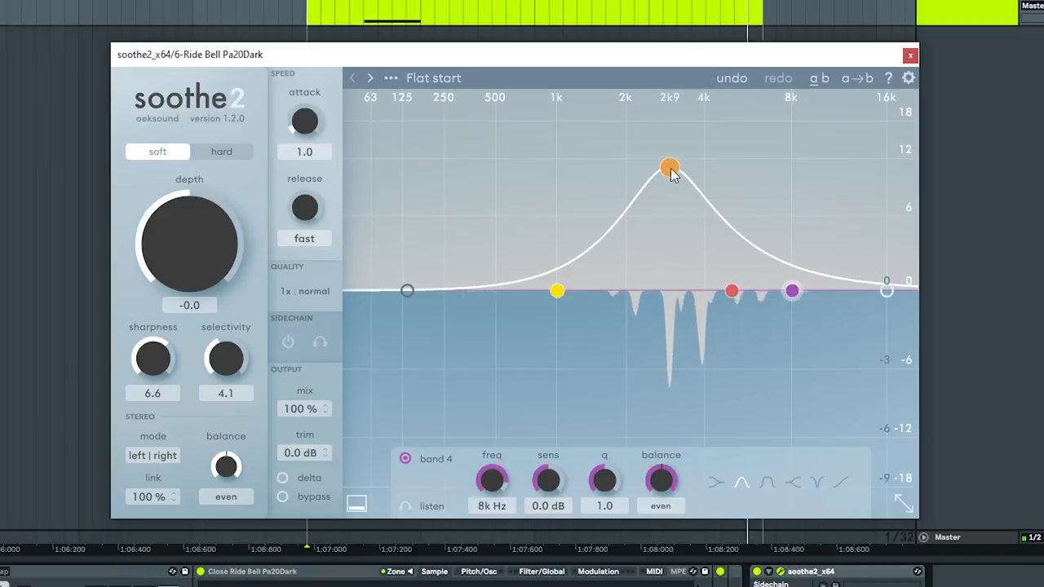
{"action": "mouse_move", "coordinate": [670, 168]}
{"action": "left_mouse_down"}
{"action": "mouse_move", "coordinate": [650, 234]}
{"action": "mouse_move", "coordinate": [650, 291]}
{"action": "left_mouse_up"}
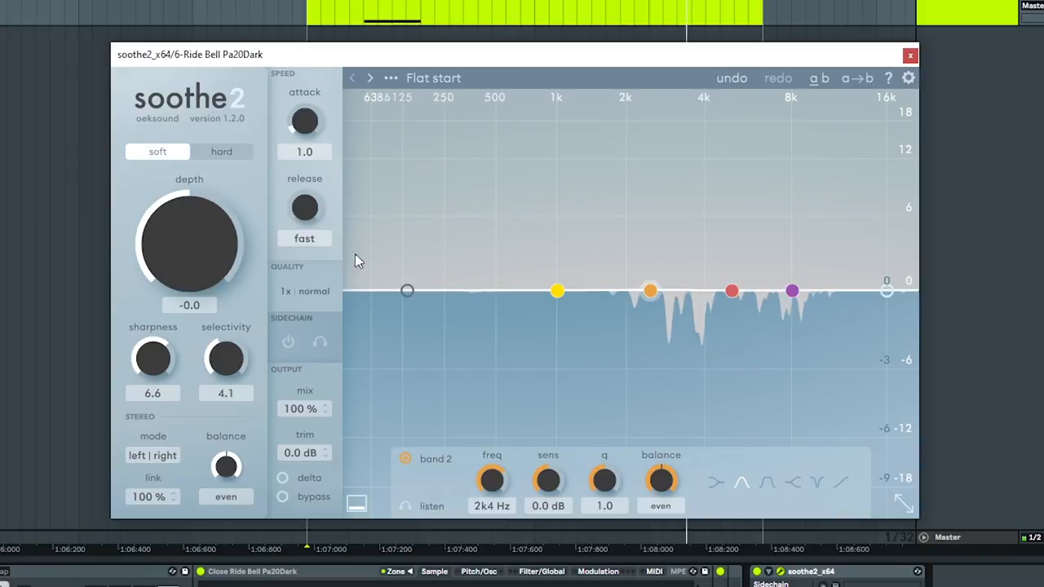
Set the depth to 4.9 and boost band 2 about 11 dB around 3.2 kHz.
{"action": "left_click_drag", "start_coordinate": [195, 260], "coordinate": [202, 225]}
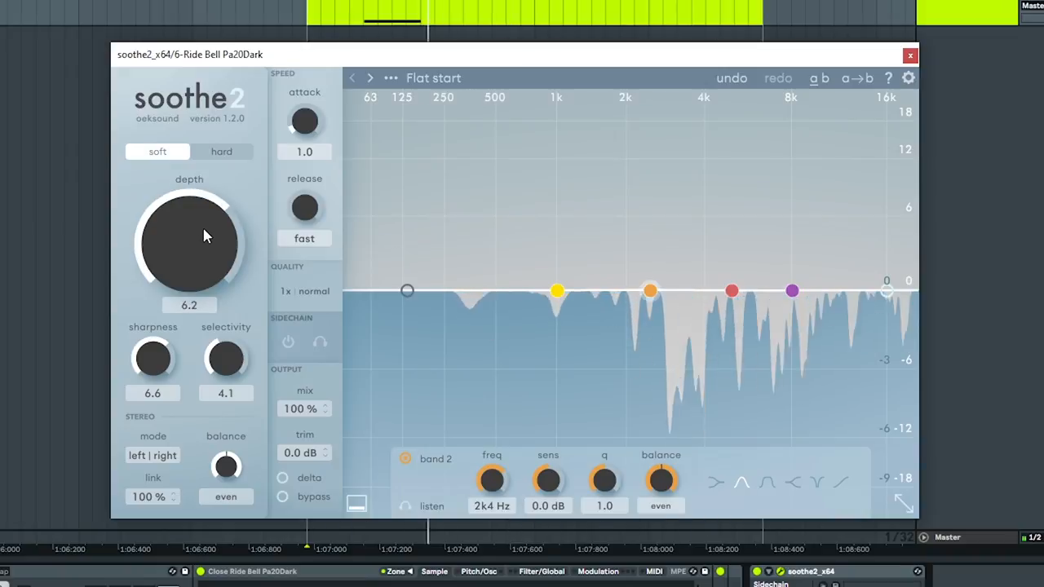
{"action": "left_click_drag", "start_coordinate": [180, 244], "coordinate": [183, 284]}
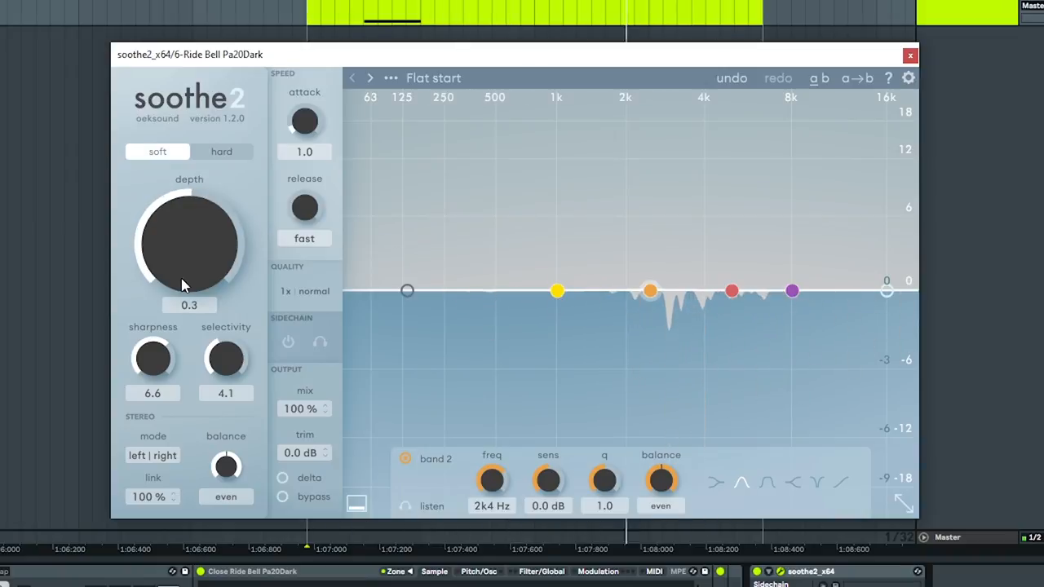
{"action": "mouse_move", "coordinate": [190, 278]}
{"action": "left_mouse_down"}
{"action": "mouse_move", "coordinate": [201, 235]}
{"action": "mouse_move", "coordinate": [190, 256]}
{"action": "left_mouse_up"}
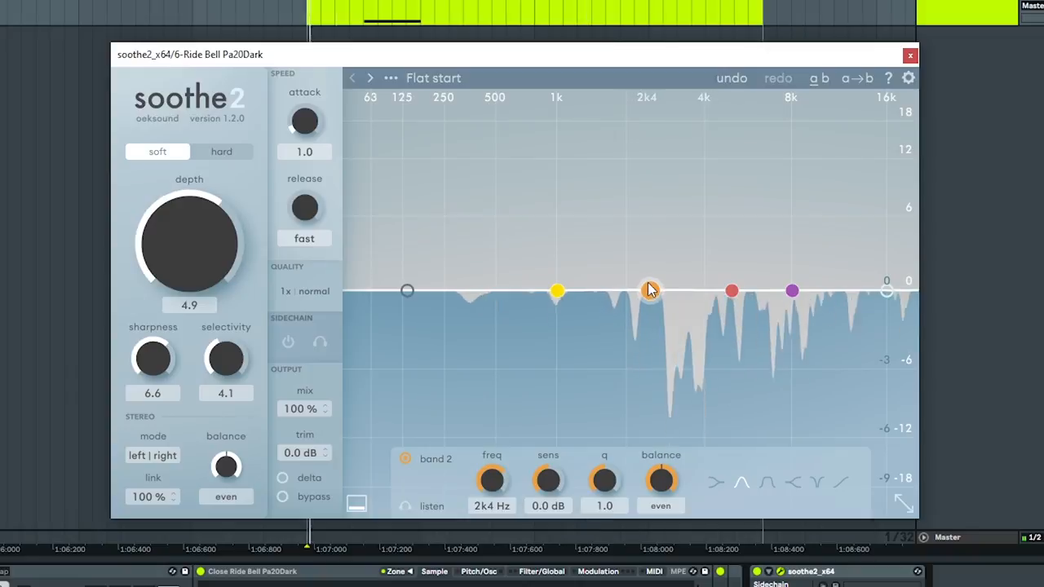
{"action": "mouse_move", "coordinate": [650, 292]}
{"action": "left_mouse_down"}
{"action": "mouse_move", "coordinate": [705, 303]}
{"action": "mouse_move", "coordinate": [682, 145]}
{"action": "left_mouse_up"}
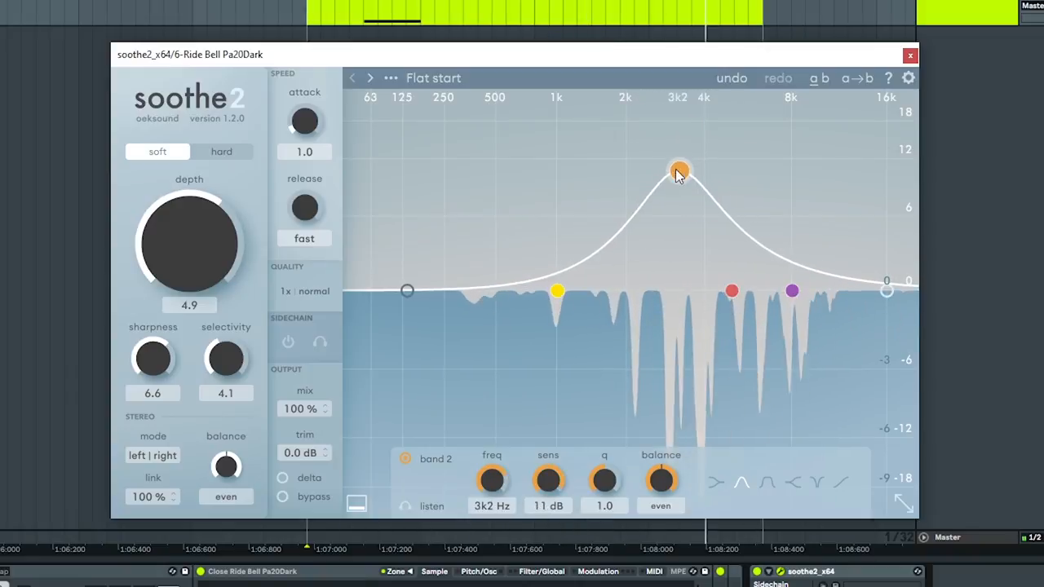
{"action": "left_click", "coordinate": [407, 292]}
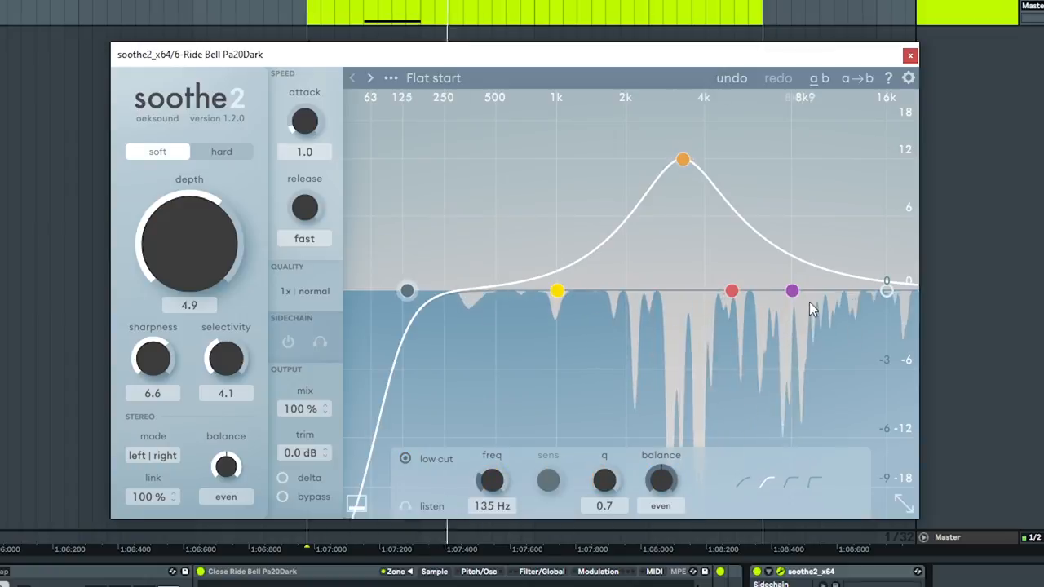
Pull the high cut to 4.3 kHz and raise a 48 dB/oct low cut to about 2.6 kHz.
{"action": "left_click", "coordinate": [887, 289]}
{"action": "left_click_drag", "start_coordinate": [887, 288], "coordinate": [740, 291]}
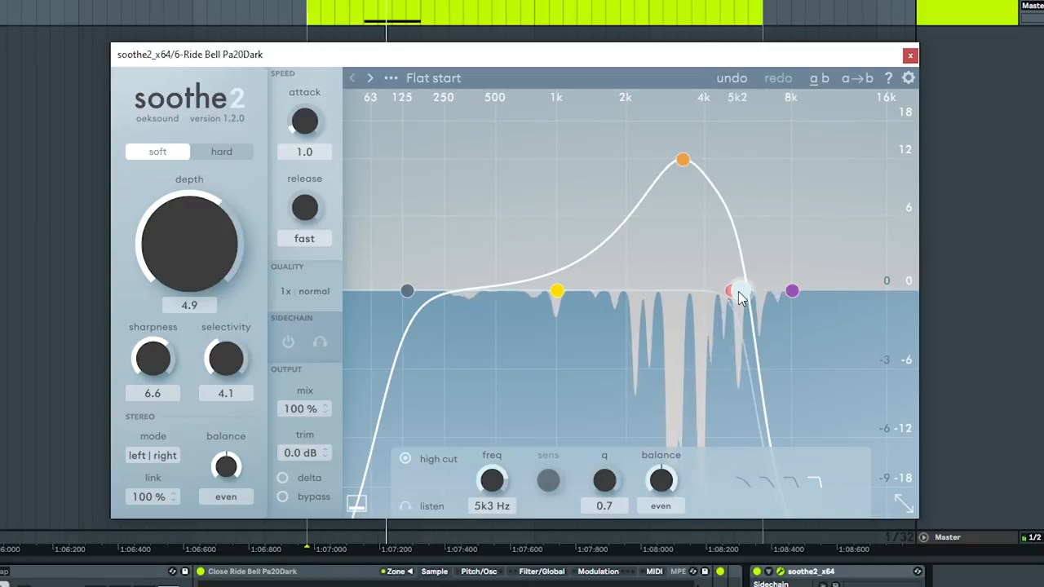
{"action": "left_click_drag", "start_coordinate": [739, 290], "coordinate": [716, 291]}
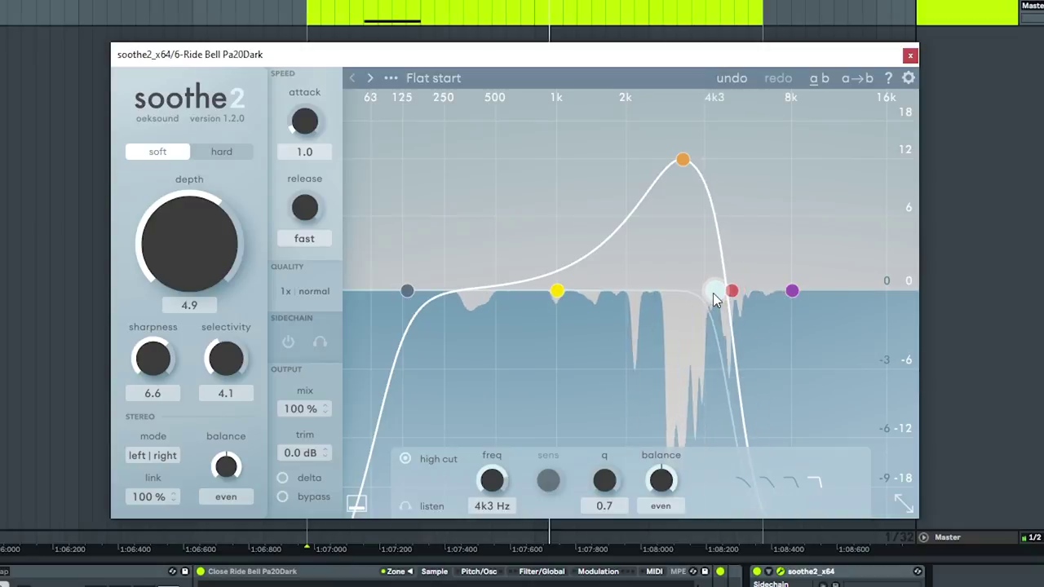
{"action": "left_click", "coordinate": [407, 290]}
{"action": "left_click", "coordinate": [820, 490]}
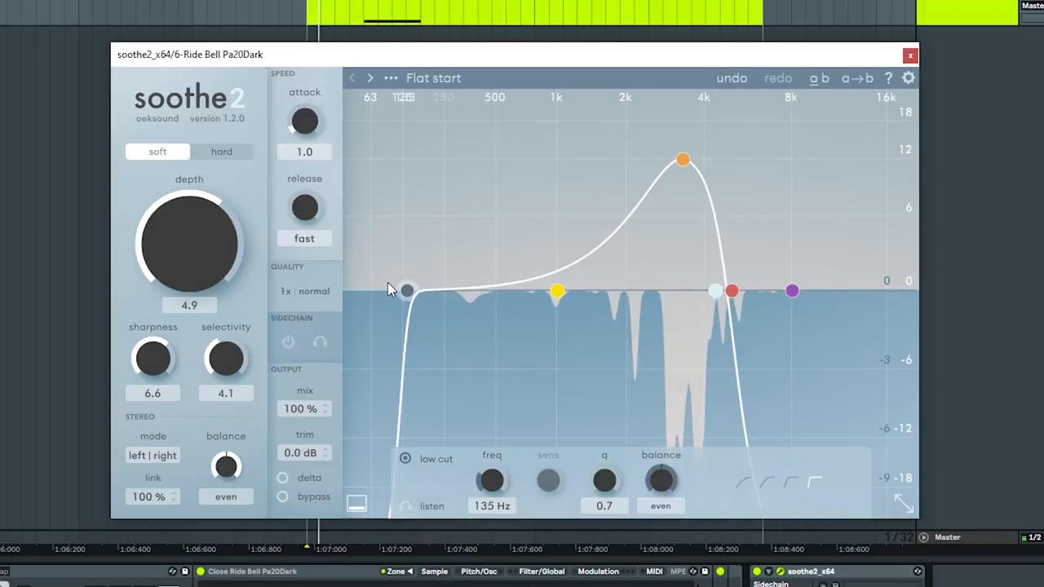
{"action": "left_click_drag", "start_coordinate": [407, 291], "coordinate": [657, 294]}
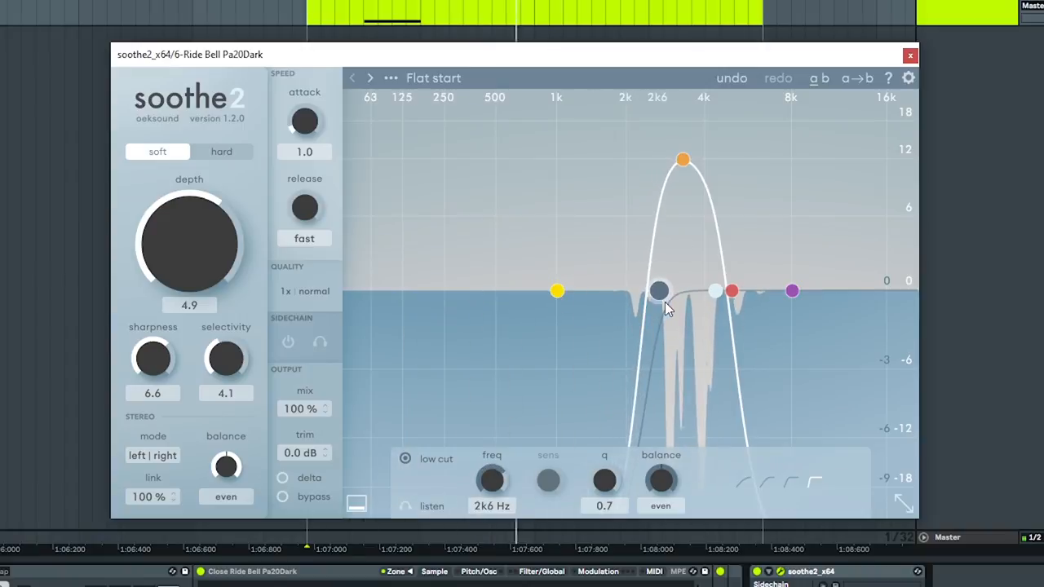
Stack band 1 onto band 2's peak at 3.5 kHz and raise the depth to 18.0.
{"action": "left_click", "coordinate": [683, 160]}
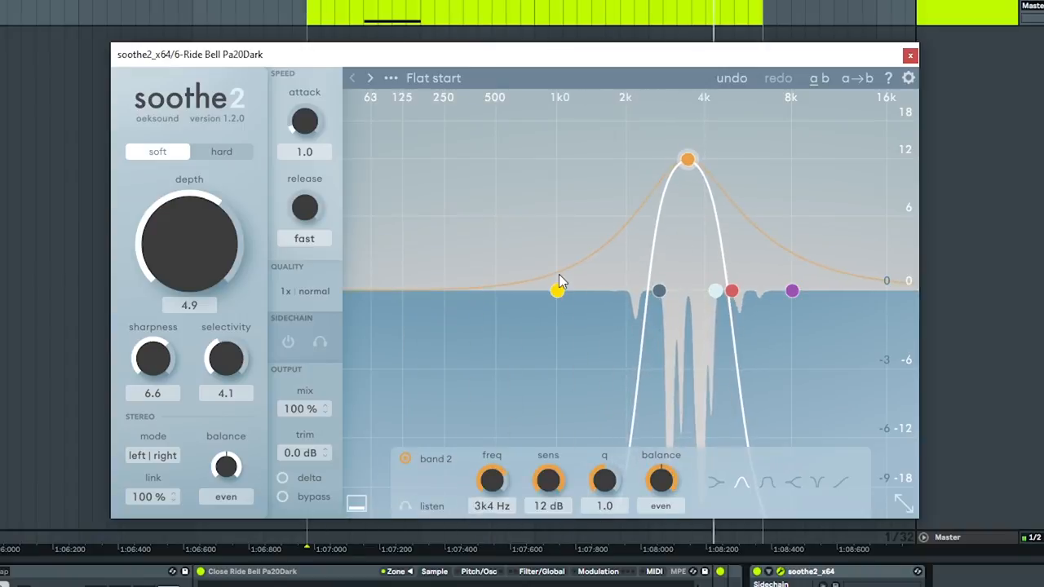
{"action": "mouse_move", "coordinate": [556, 291]}
{"action": "left_mouse_down"}
{"action": "mouse_move", "coordinate": [695, 188]}
{"action": "mouse_move", "coordinate": [691, 161]}
{"action": "left_mouse_up"}
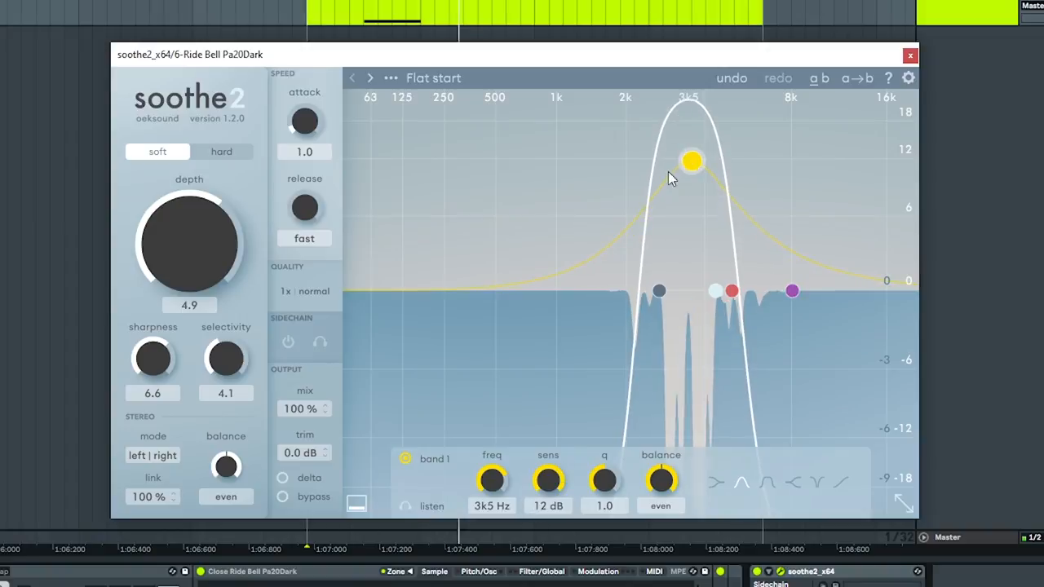
{"action": "left_click_drag", "start_coordinate": [208, 252], "coordinate": [222, 170]}
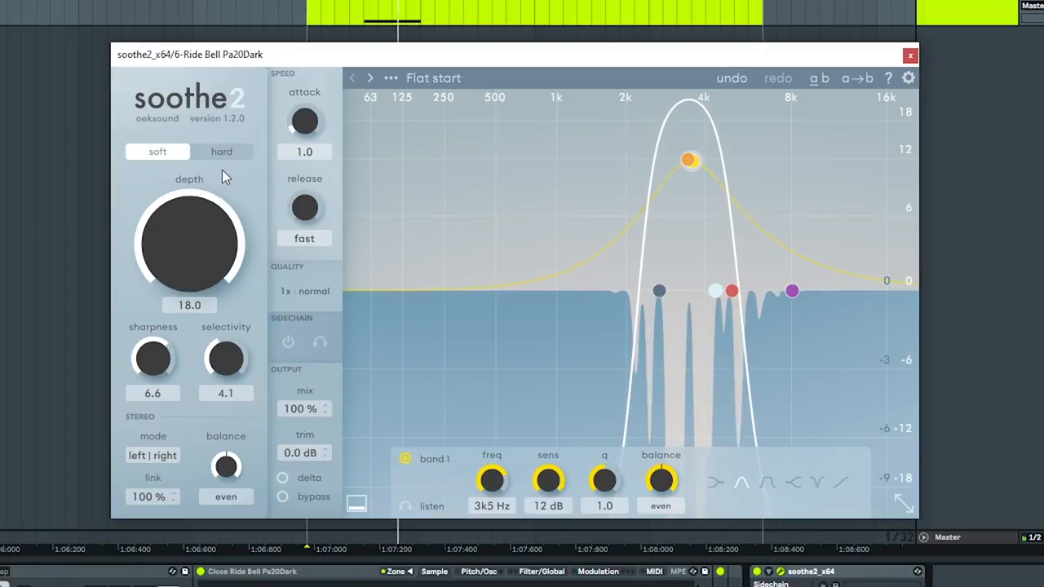
{"action": "mouse_move", "coordinate": [222, 170]}
{"action": "left_mouse_down"}
{"action": "mouse_move", "coordinate": [224, 234]}
{"action": "mouse_move", "coordinate": [225, 163]}
{"action": "left_mouse_up"}
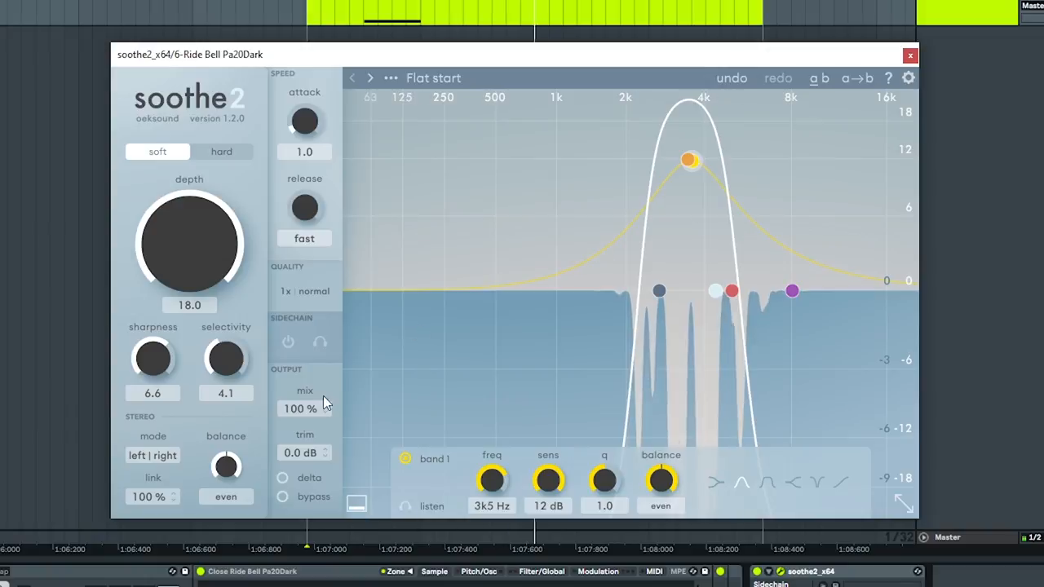
Audition the delta signal, lower depth to 8.2 and move band 2 up to about 4.3 kHz.
{"action": "left_click", "coordinate": [283, 477]}
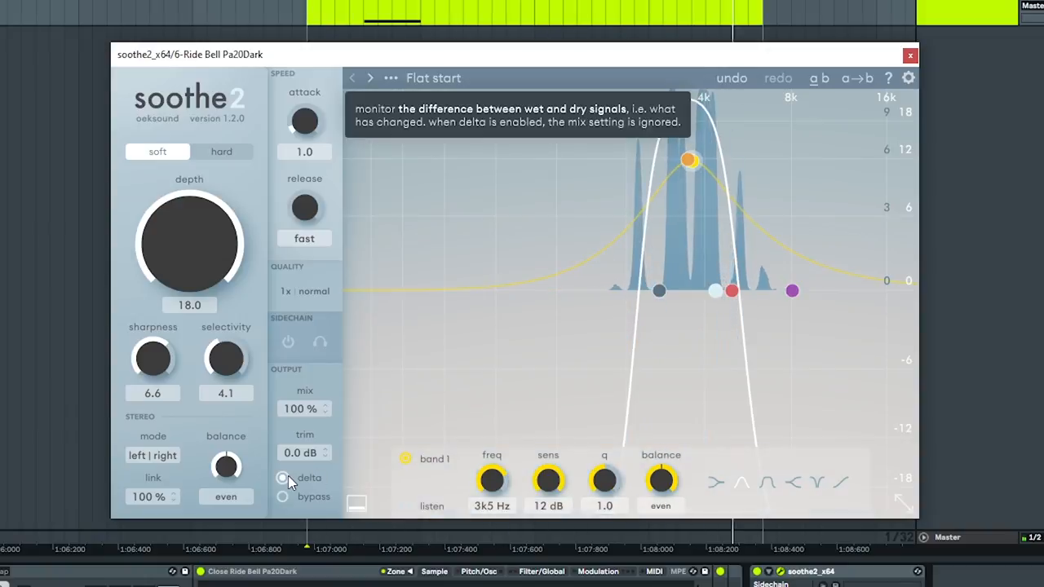
{"action": "left_click", "coordinate": [288, 475]}
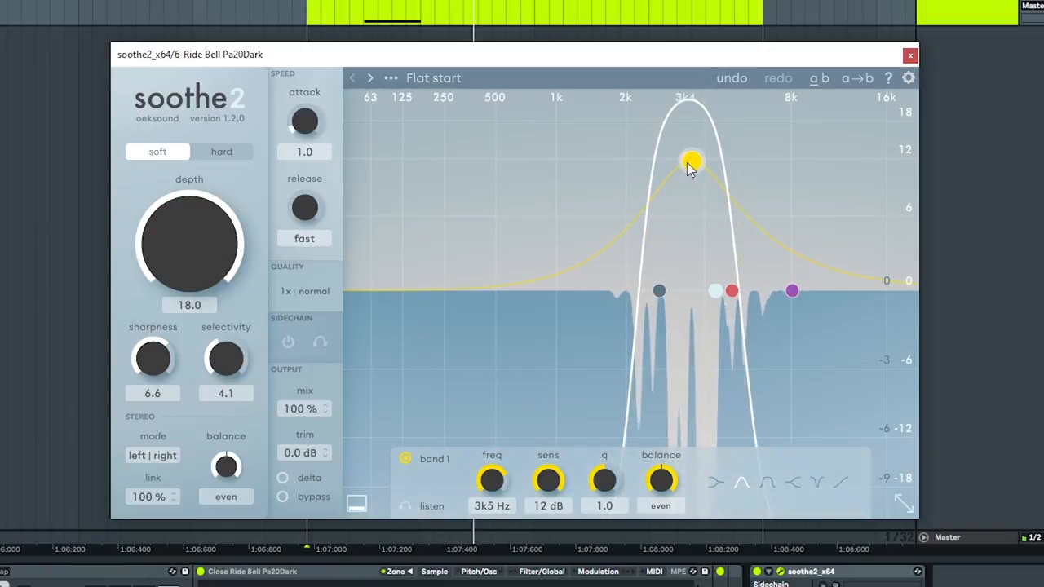
{"action": "left_click_drag", "start_coordinate": [189, 244], "coordinate": [167, 310]}
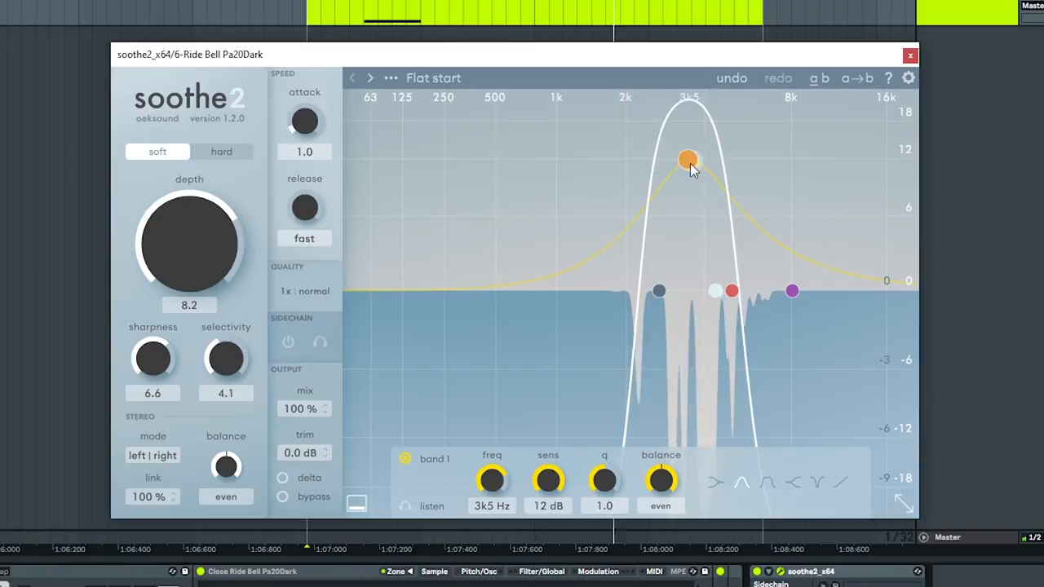
{"action": "mouse_move", "coordinate": [689, 161]}
{"action": "left_mouse_down"}
{"action": "mouse_move", "coordinate": [719, 162]}
{"action": "mouse_move", "coordinate": [704, 160]}
{"action": "left_mouse_up"}
{"action": "left_click", "coordinate": [719, 161]}
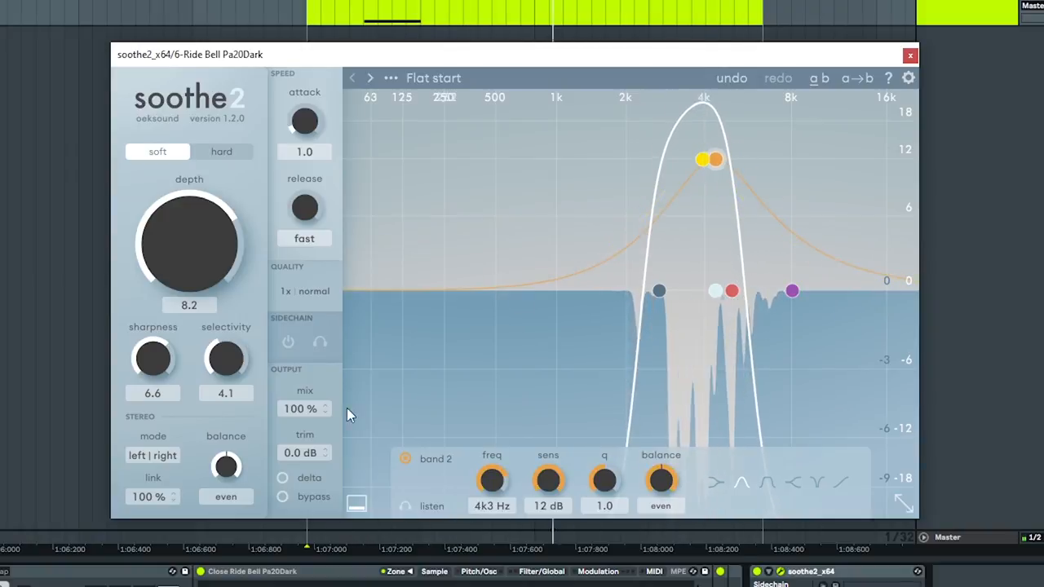
{"action": "left_click", "coordinate": [283, 478]}
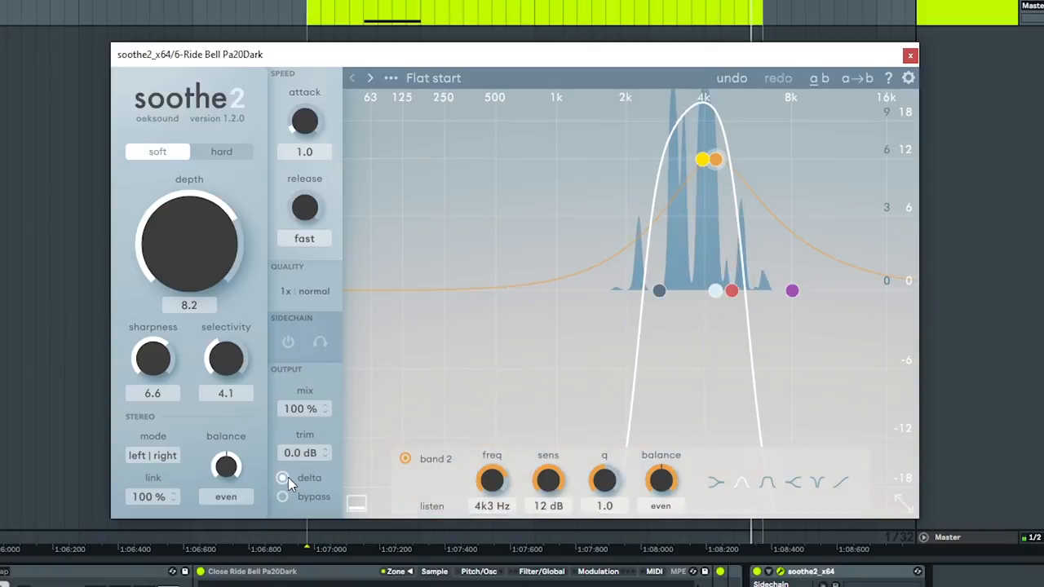
{"action": "left_click", "coordinate": [288, 477]}
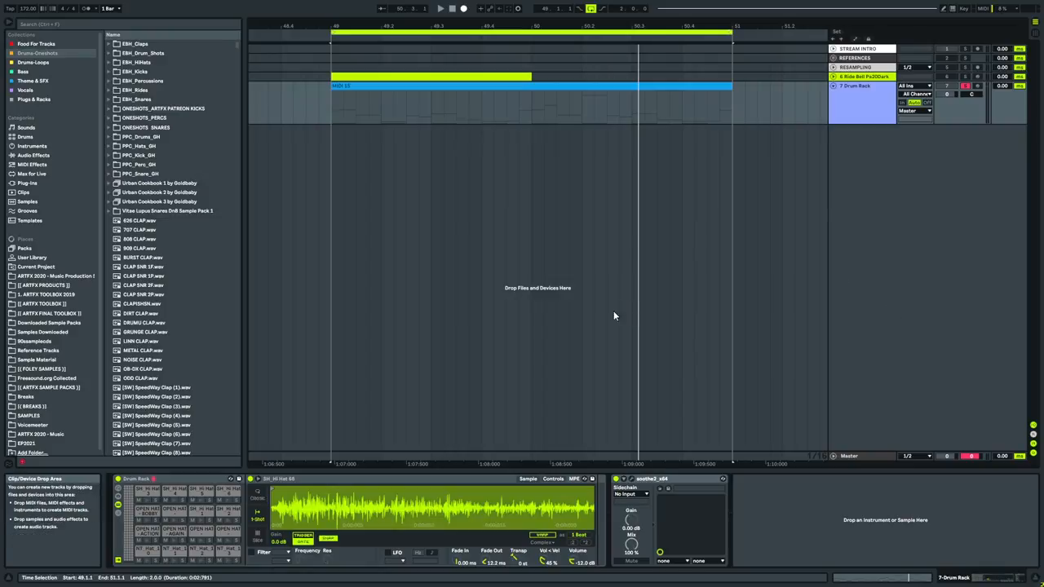
View the drum MIDI clip's hi-hat notes, then return to the 7-Drum Rack device chain with the clip range selected.
{"action": "double_click", "coordinate": [650, 85]}
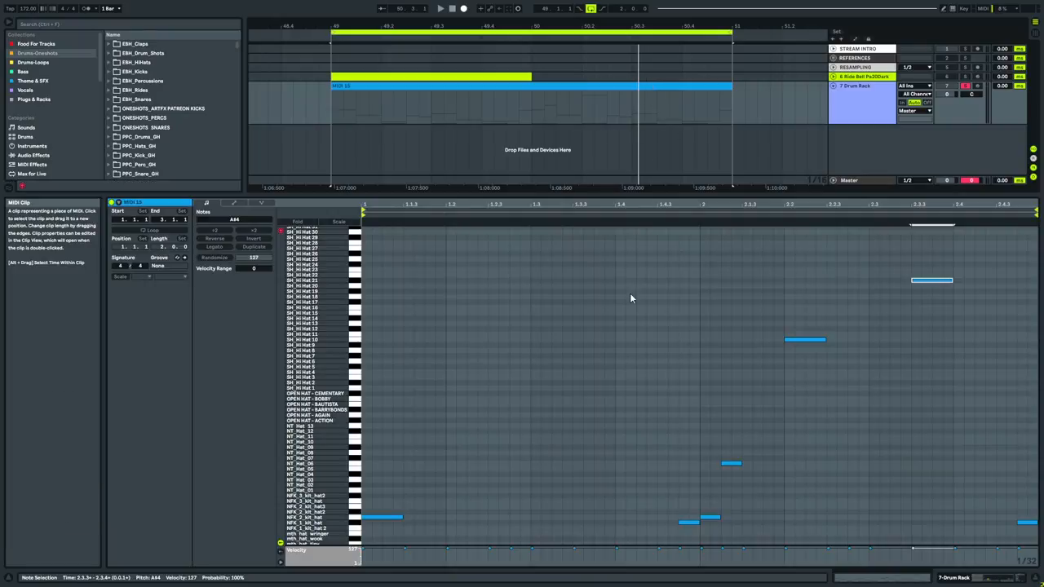
{"action": "scroll", "coordinate": [633, 354], "scroll_direction": "down", "scroll_amount": 6}
{"action": "scroll", "coordinate": [633, 355], "scroll_direction": "down", "scroll_amount": 4}
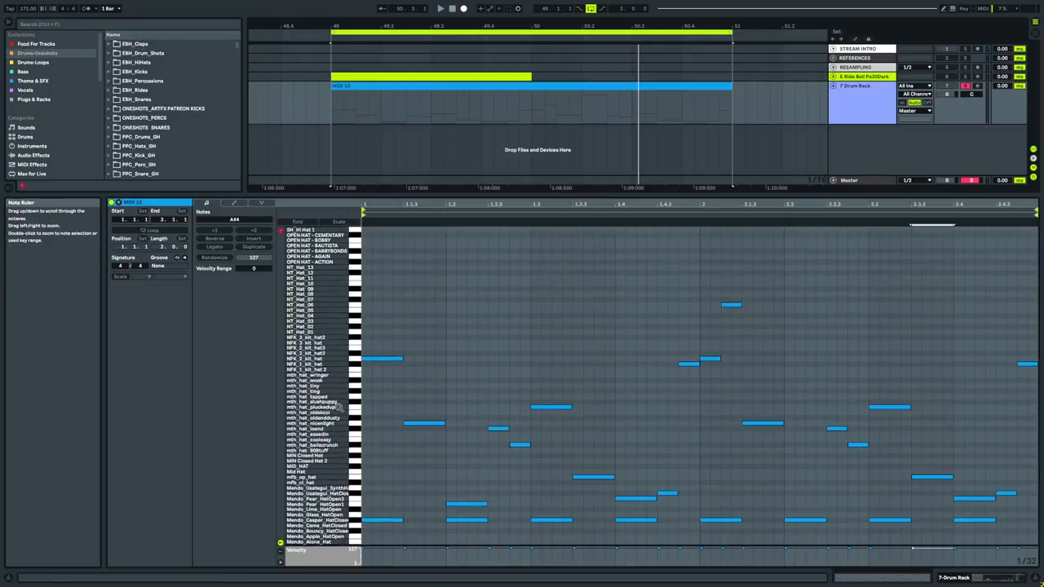
{"action": "scroll", "coordinate": [396, 396], "scroll_direction": "up", "scroll_amount": 4}
{"action": "scroll", "coordinate": [396, 397], "scroll_direction": "up", "scroll_amount": 4}
{"action": "scroll", "coordinate": [396, 396], "scroll_direction": "up", "scroll_amount": 3}
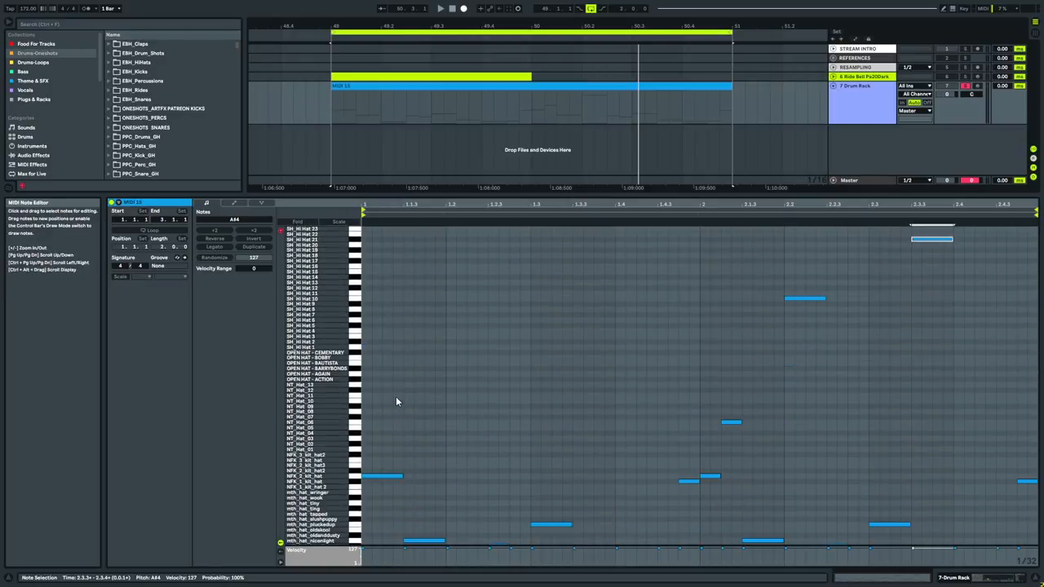
{"action": "scroll", "coordinate": [396, 396], "scroll_direction": "down", "scroll_amount": 5}
{"action": "scroll", "coordinate": [397, 395], "scroll_direction": "down", "scroll_amount": 3}
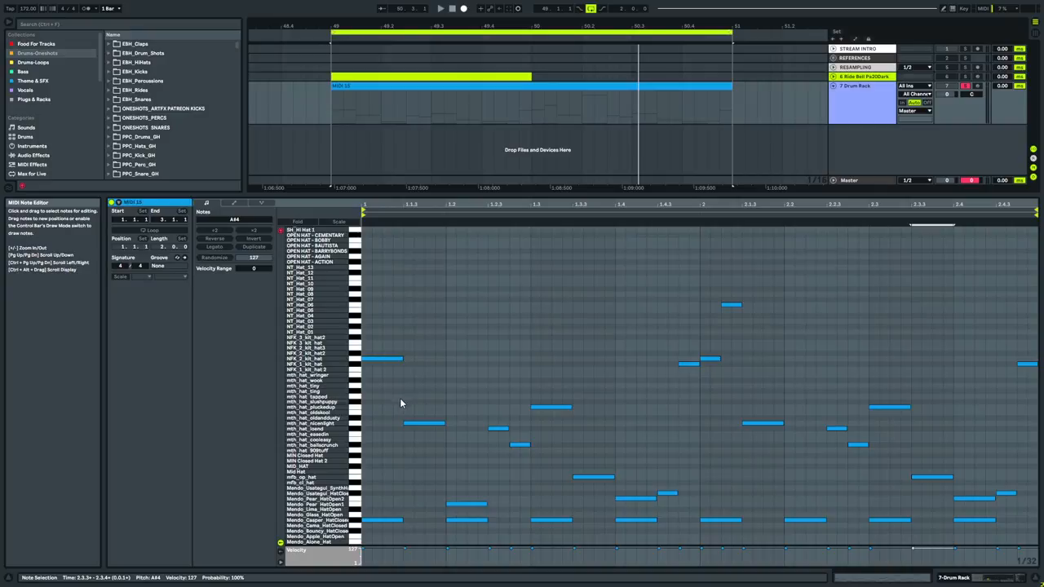
{"action": "key", "text": "shift+Tab"}
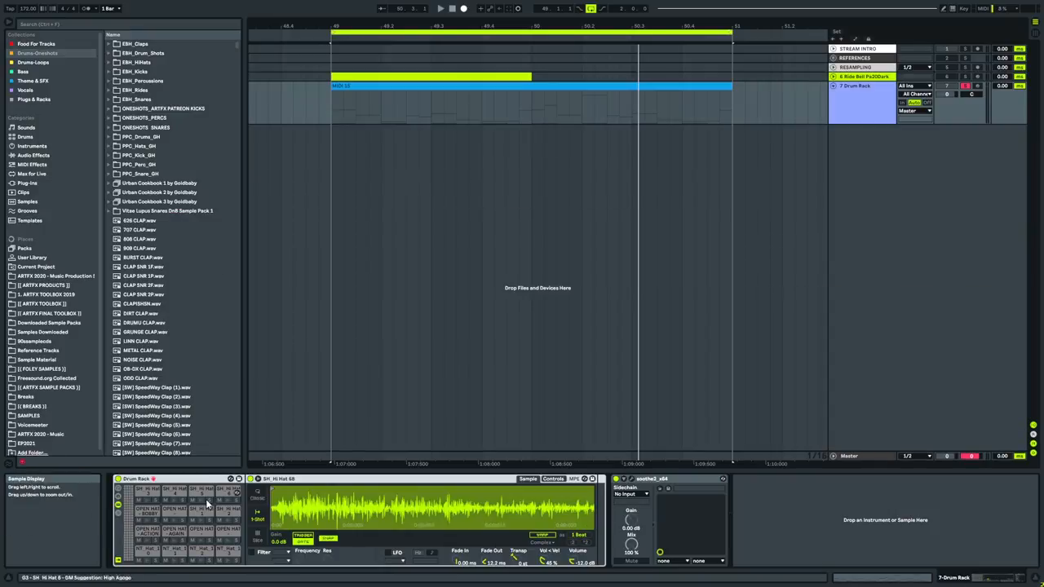
{"action": "left_click", "coordinate": [399, 87]}
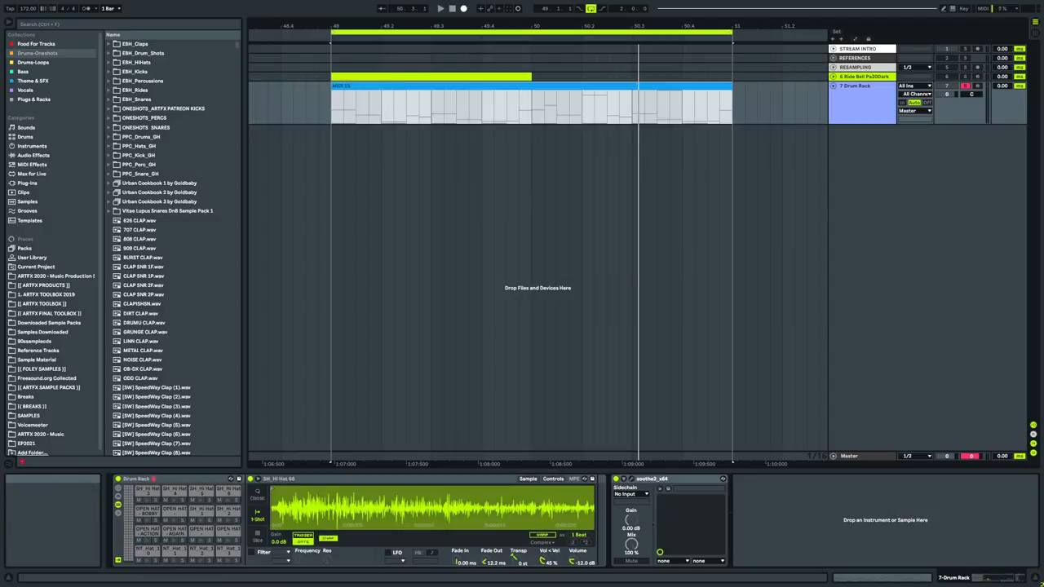
{"action": "double_click", "coordinate": [548, 89]}
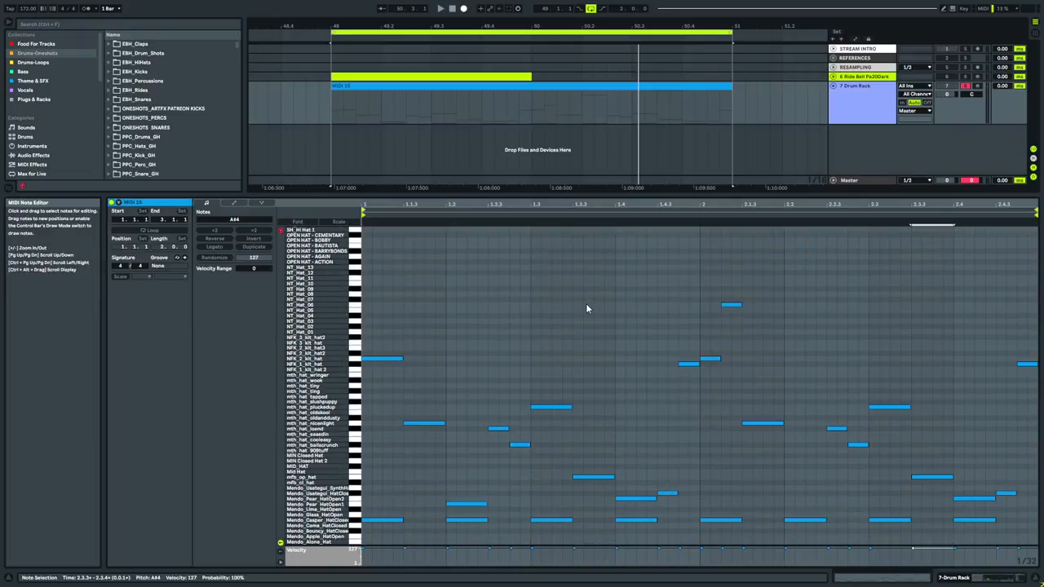
{"action": "left_click", "coordinate": [966, 580]}
{"action": "left_click", "coordinate": [571, 86]}
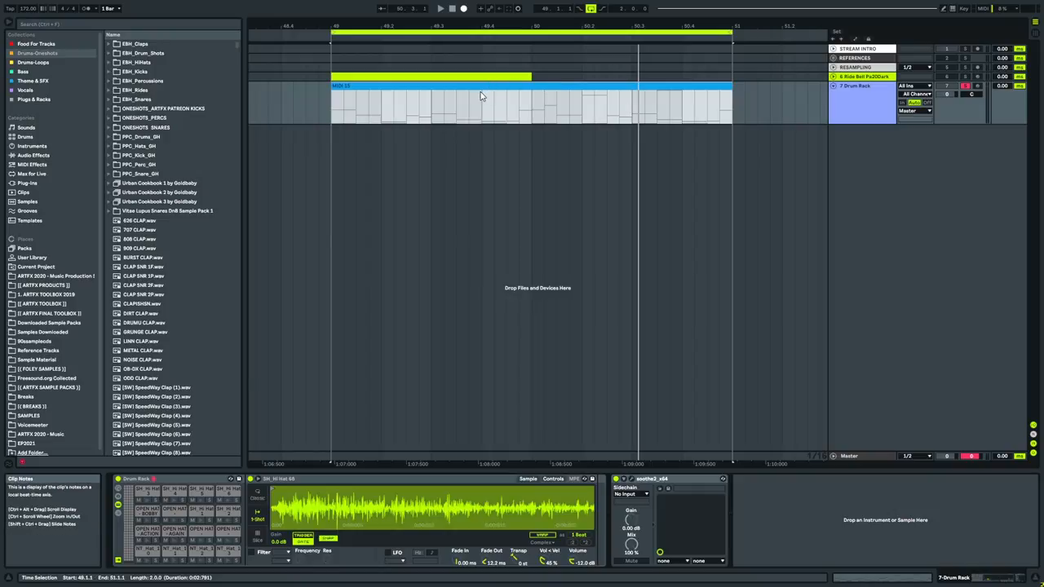
Audition the Drum Rack's hi-hat samples (NT_Hat_11, SH_Hi Hats, OPEN HATs, Mendo_Lima_HatOpen).
{"action": "left_click", "coordinate": [174, 551]}
{"action": "left_click", "coordinate": [171, 531]}
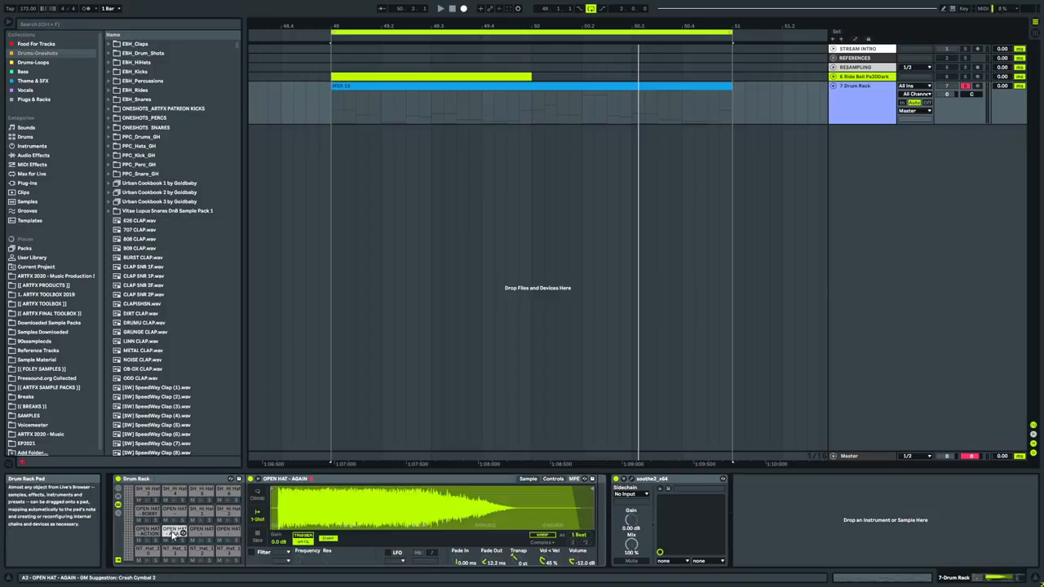
{"action": "left_click", "coordinate": [203, 512]}
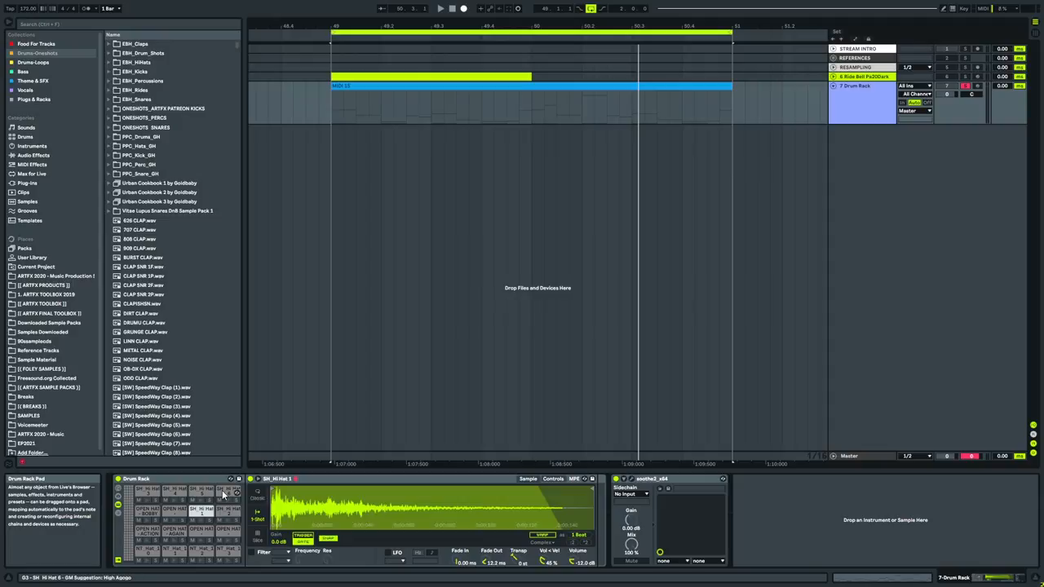
{"action": "left_click", "coordinate": [225, 495]}
{"action": "left_click", "coordinate": [149, 495]}
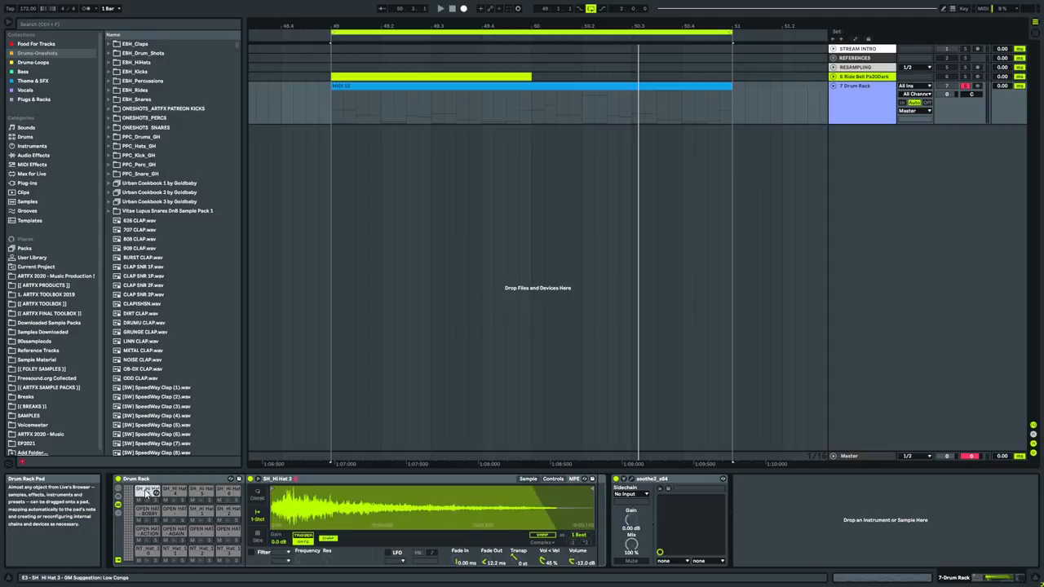
{"action": "left_click", "coordinate": [152, 514]}
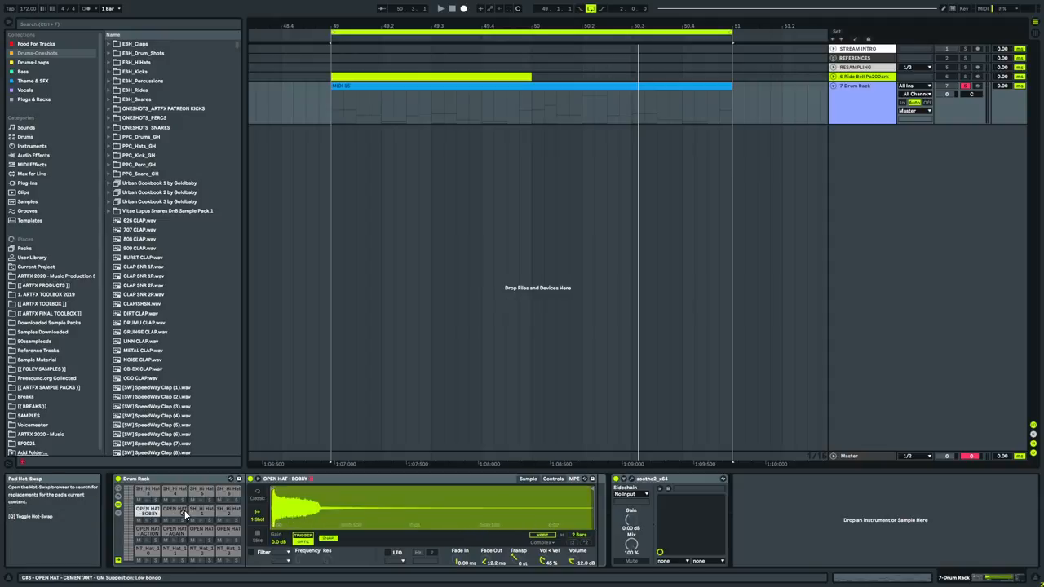
{"action": "left_click", "coordinate": [208, 514]}
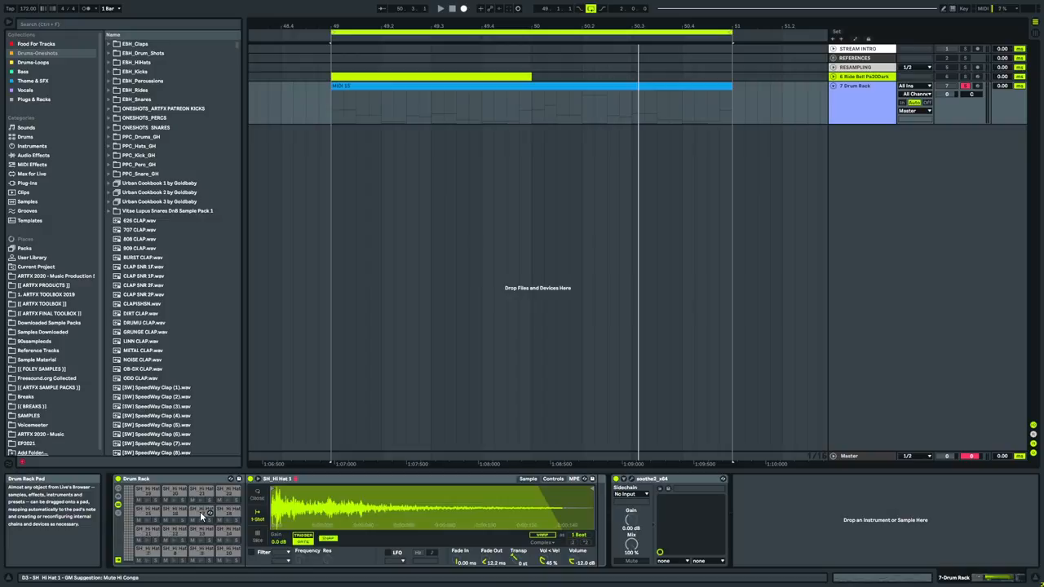
{"action": "left_click", "coordinate": [179, 510]}
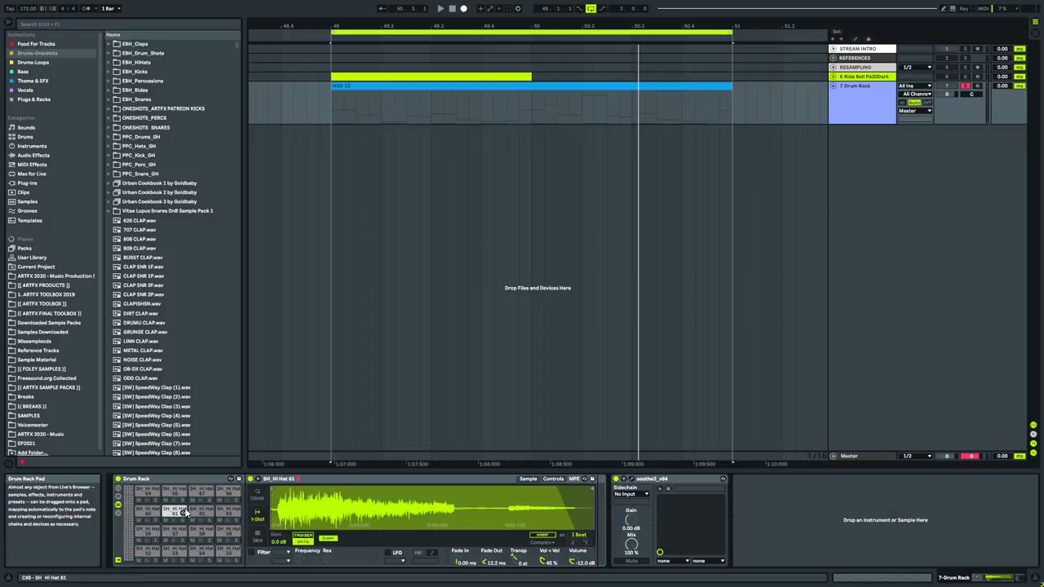
{"action": "scroll", "coordinate": [196, 509], "scroll_direction": "down", "scroll_amount": 2}
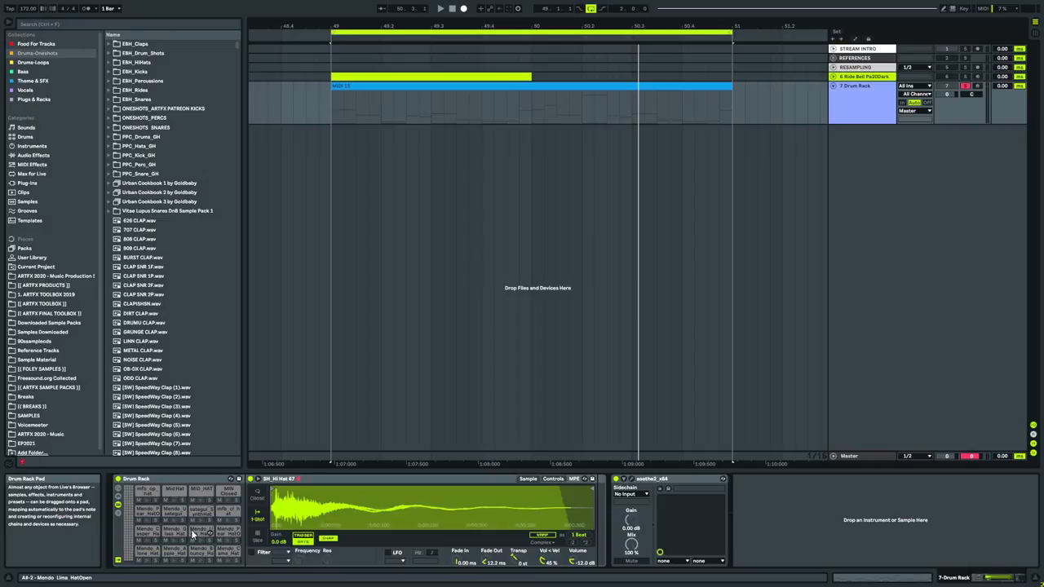
{"action": "left_click", "coordinate": [195, 530]}
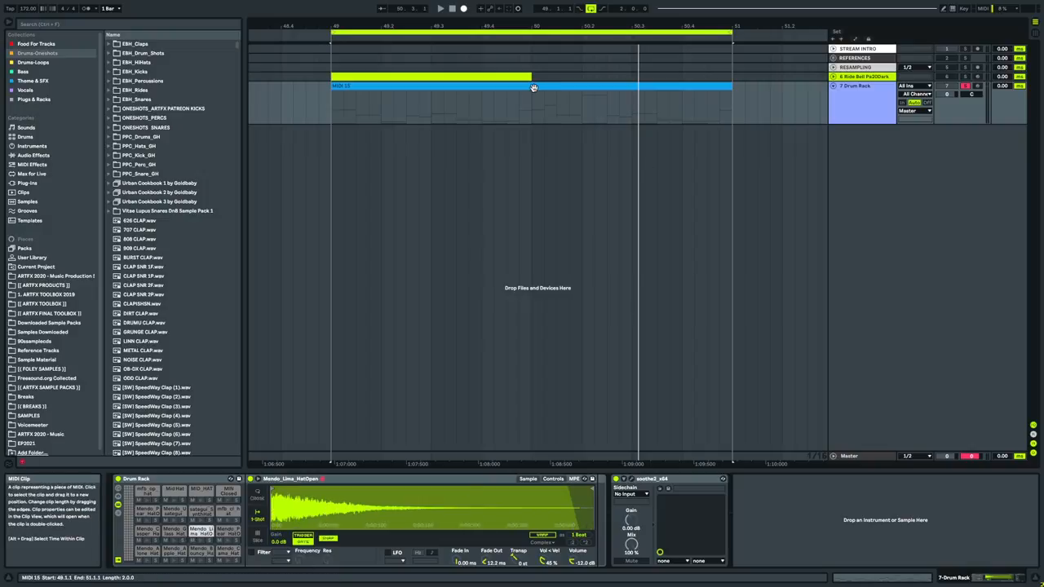
Loop the two-bar drum clip and bring up the soothe2 window with Ctrl+Alt+P.
{"action": "left_click", "coordinate": [533, 86]}
{"action": "left_click", "coordinate": [482, 361]}
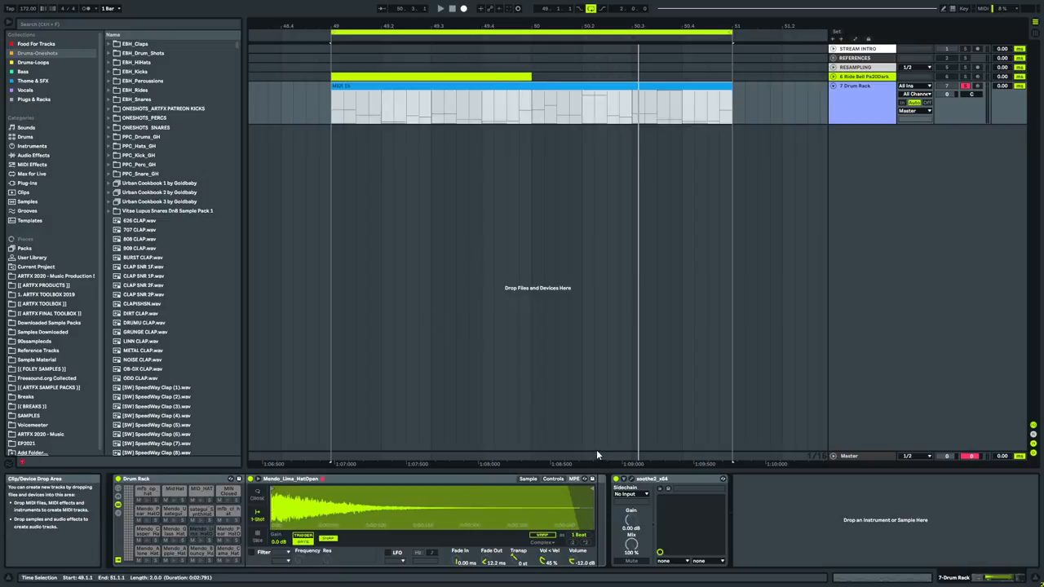
{"action": "left_click", "coordinate": [531, 86]}
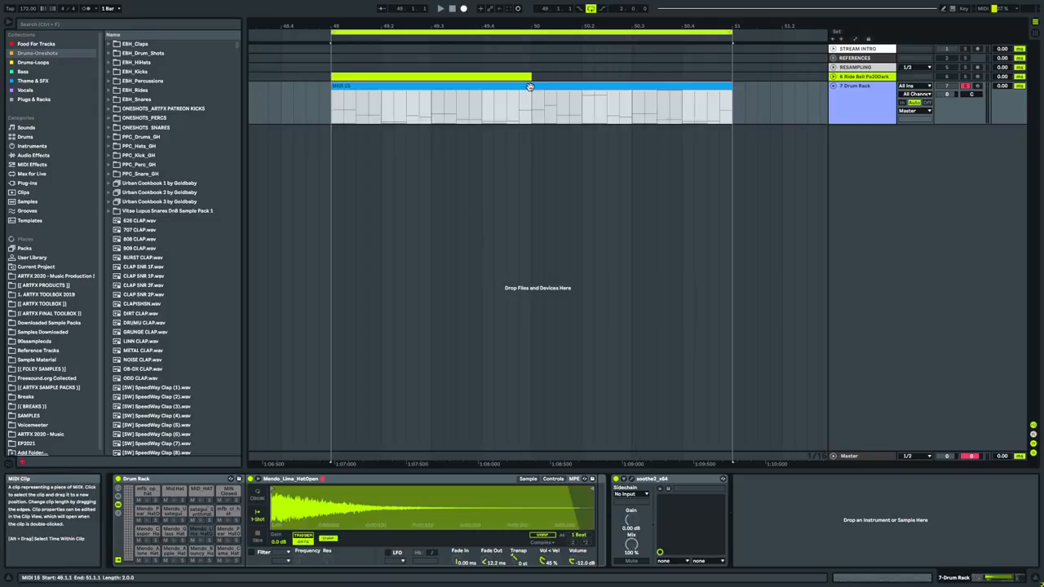
{"action": "left_click", "coordinate": [530, 98]}
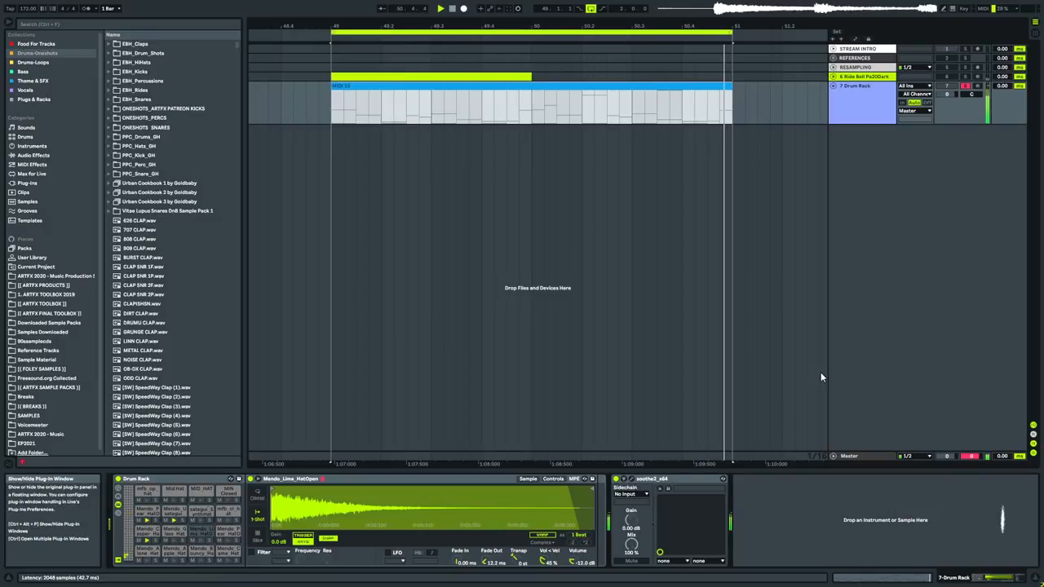
{"action": "key", "text": "ctrl+alt+p"}
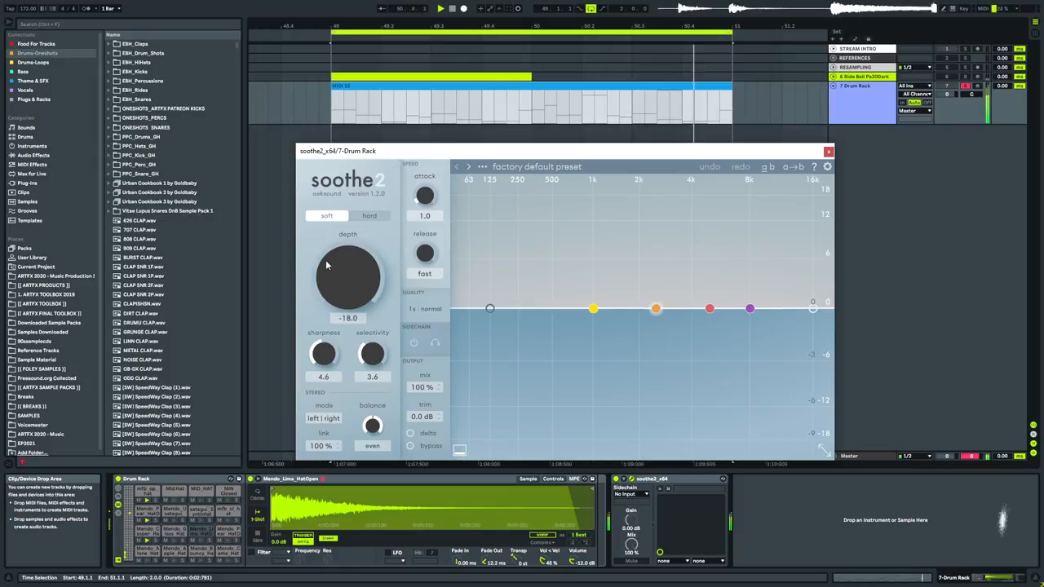
Sweep soothe2's depth on the hi-hat loop and settle it at 14.0.
{"action": "left_click_drag", "start_coordinate": [344, 288], "coordinate": [340, 267]}
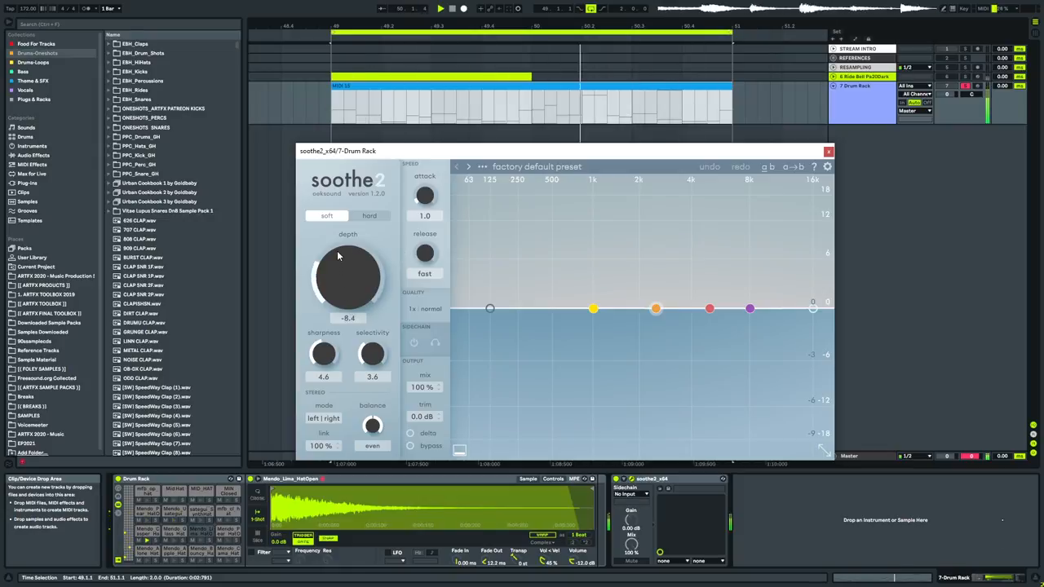
{"action": "left_click_drag", "start_coordinate": [342, 227], "coordinate": [359, 159]}
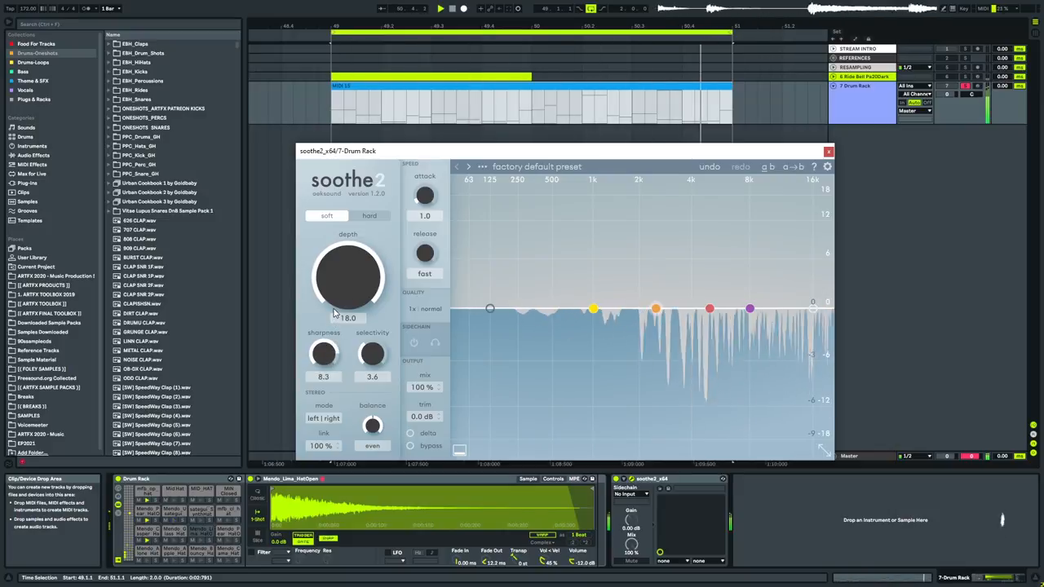
{"action": "left_click_drag", "start_coordinate": [349, 285], "coordinate": [349, 347]}
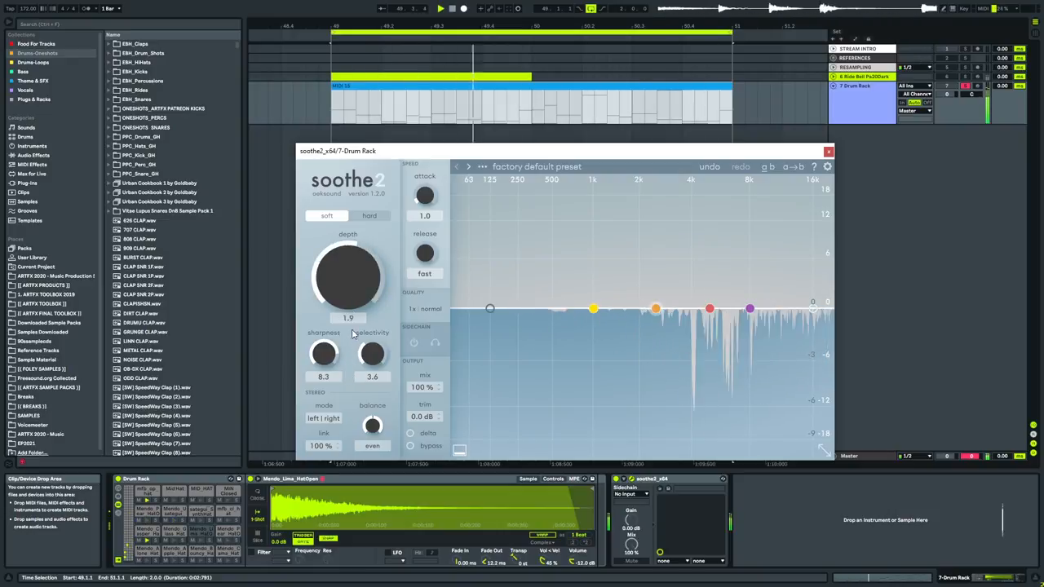
{"action": "left_click_drag", "start_coordinate": [356, 294], "coordinate": [359, 291]}
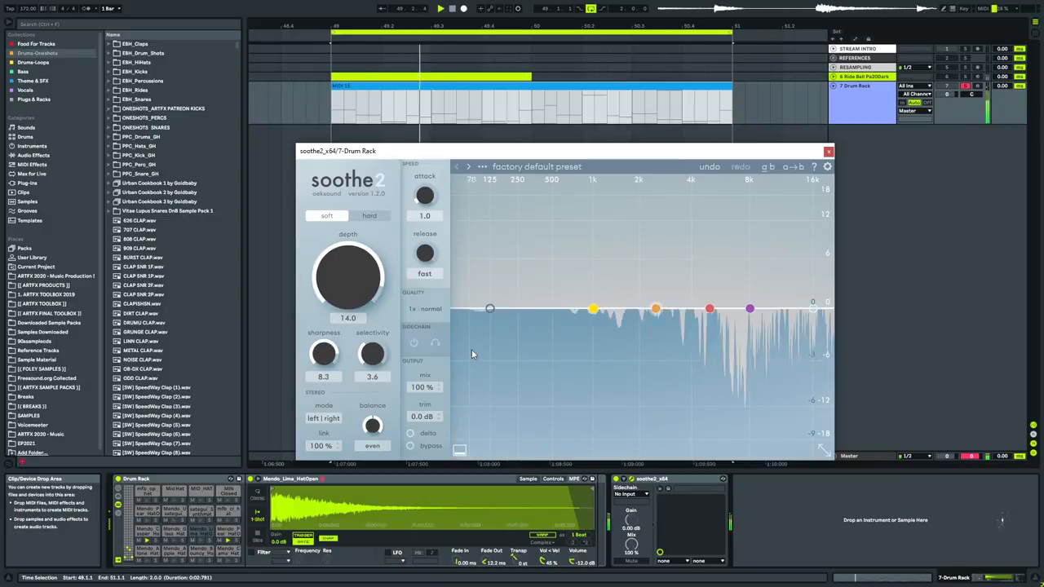
Audition delta monitoring twice, then raise the depth to about 17.4.
{"action": "left_click", "coordinate": [412, 428]}
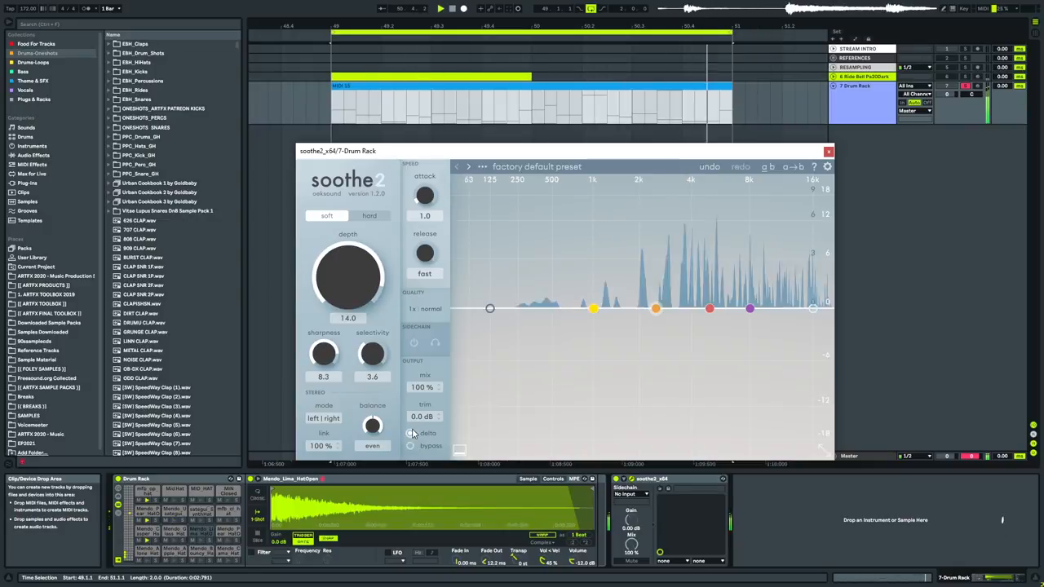
{"action": "left_click", "coordinate": [412, 428]}
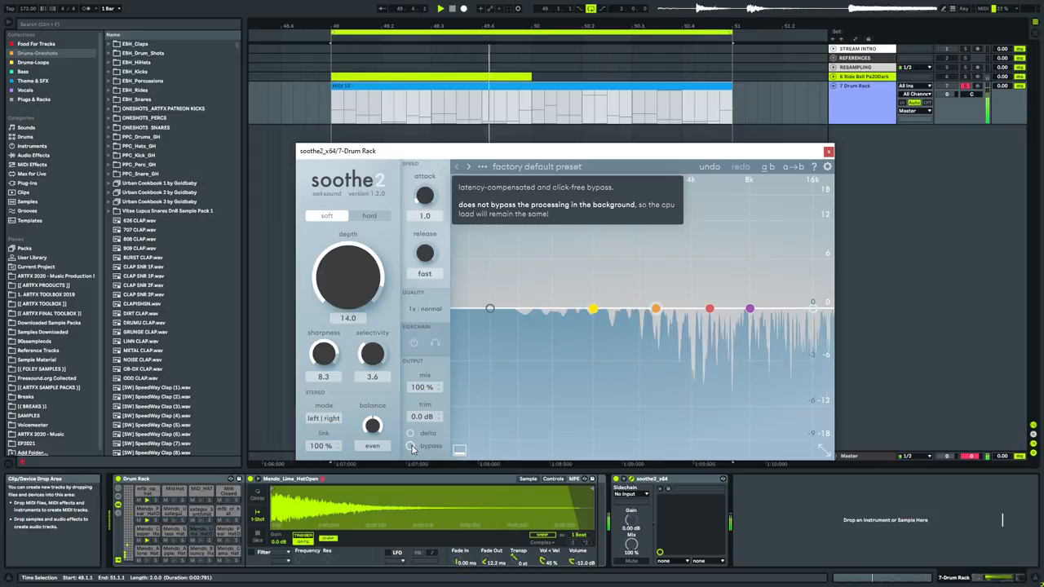
{"action": "left_click", "coordinate": [410, 433]}
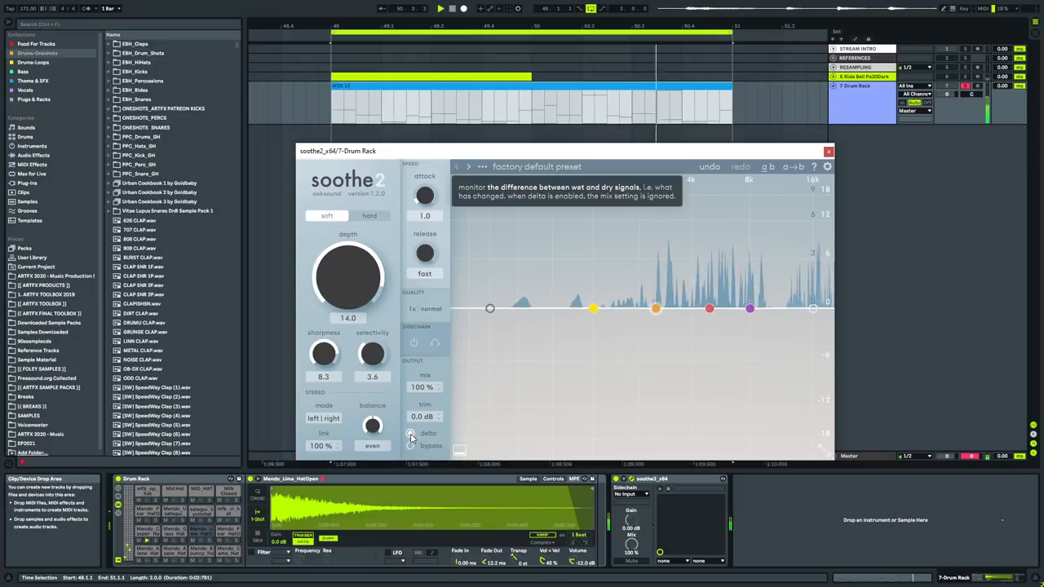
{"action": "left_click", "coordinate": [411, 435]}
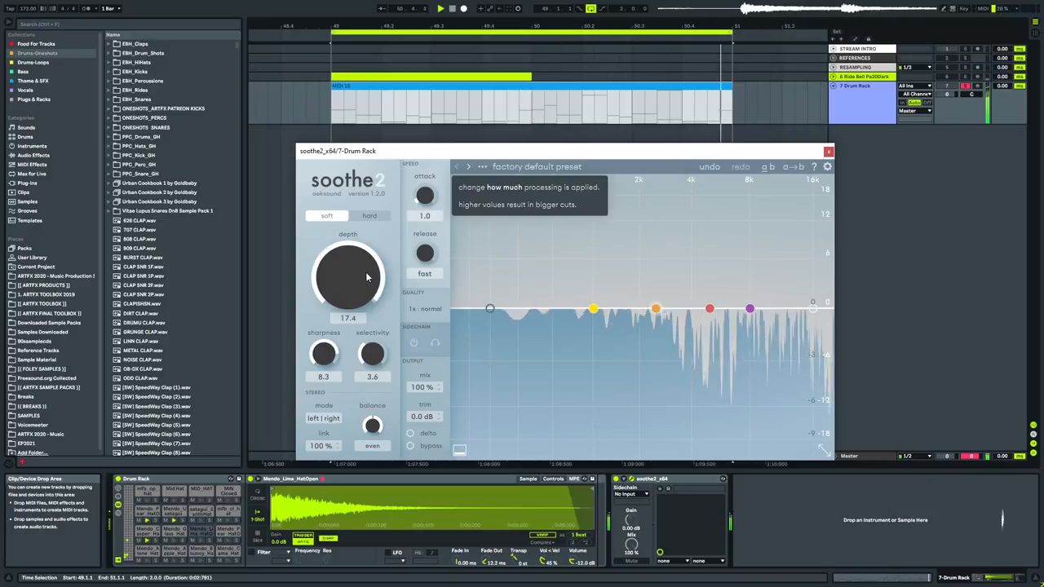
{"action": "left_click_drag", "start_coordinate": [366, 284], "coordinate": [367, 277]}
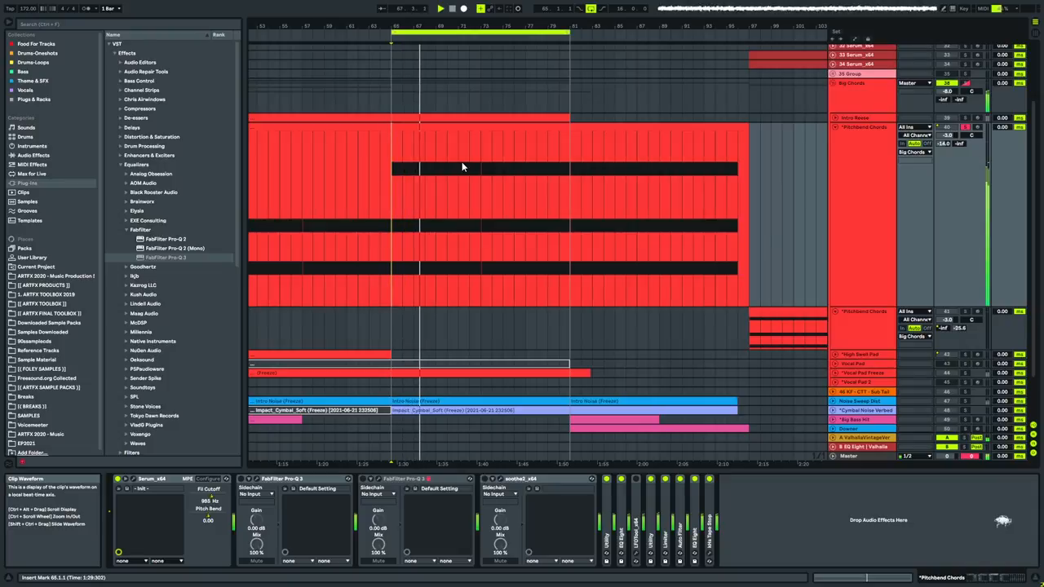
{"action": "double_click", "coordinate": [478, 120]}
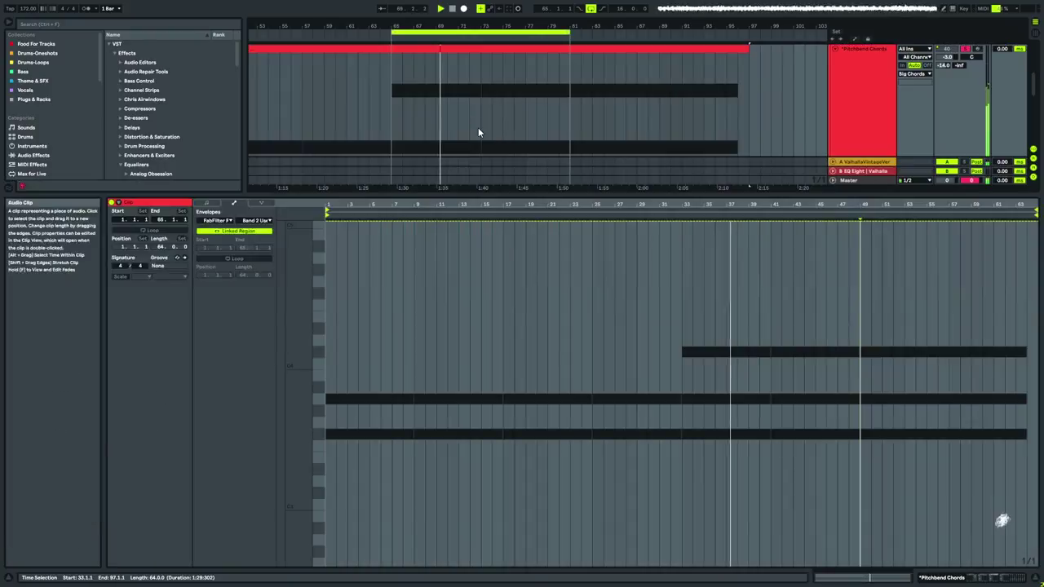
{"action": "left_click", "coordinate": [261, 203]}
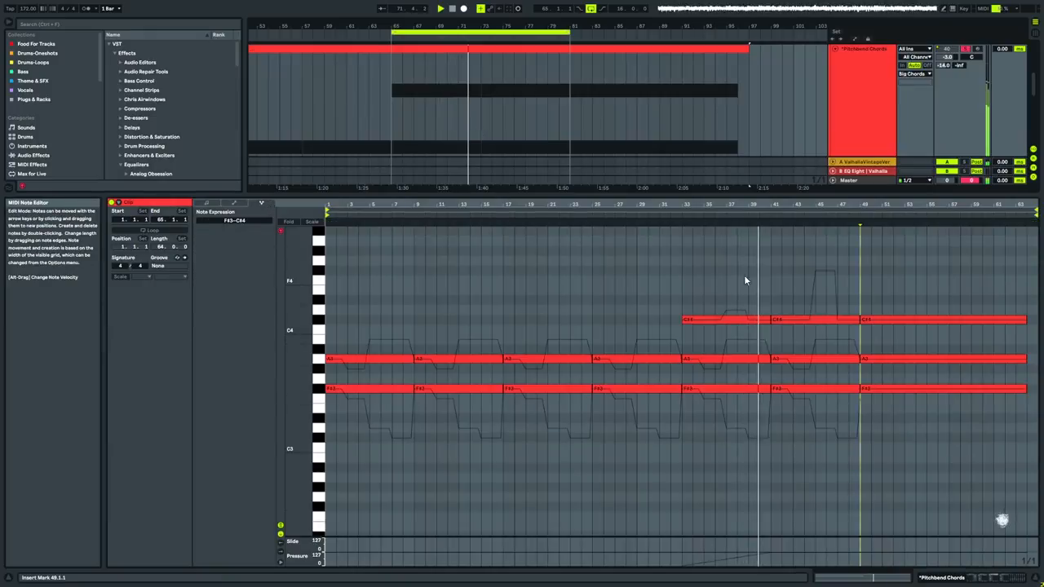
{"action": "key", "text": "shift+Tab"}
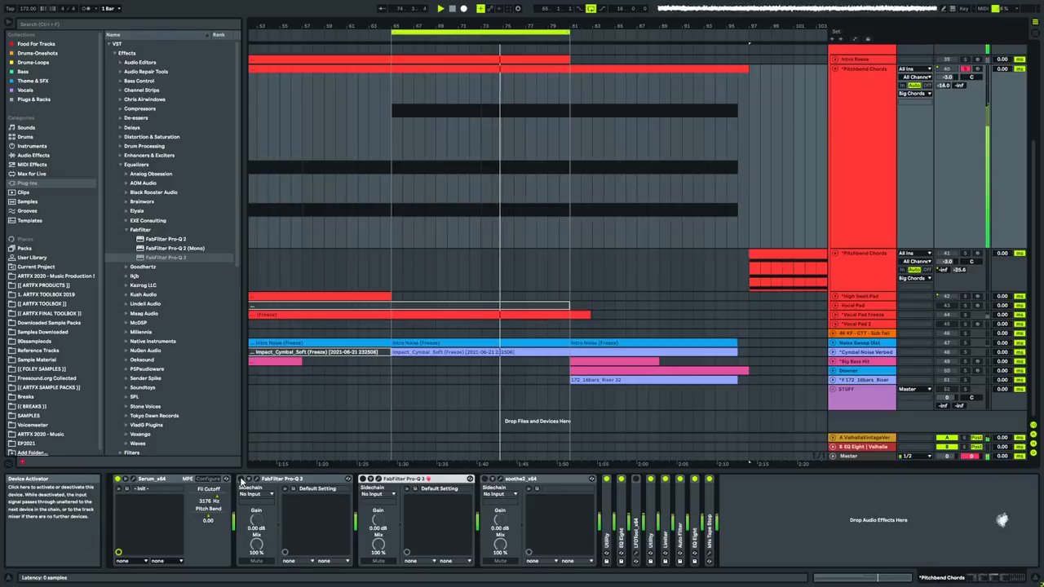
Nudge a Pro-Q 3 notch slightly lower, bypass-compare the EQ, then close the window.
{"action": "left_click", "coordinate": [323, 482]}
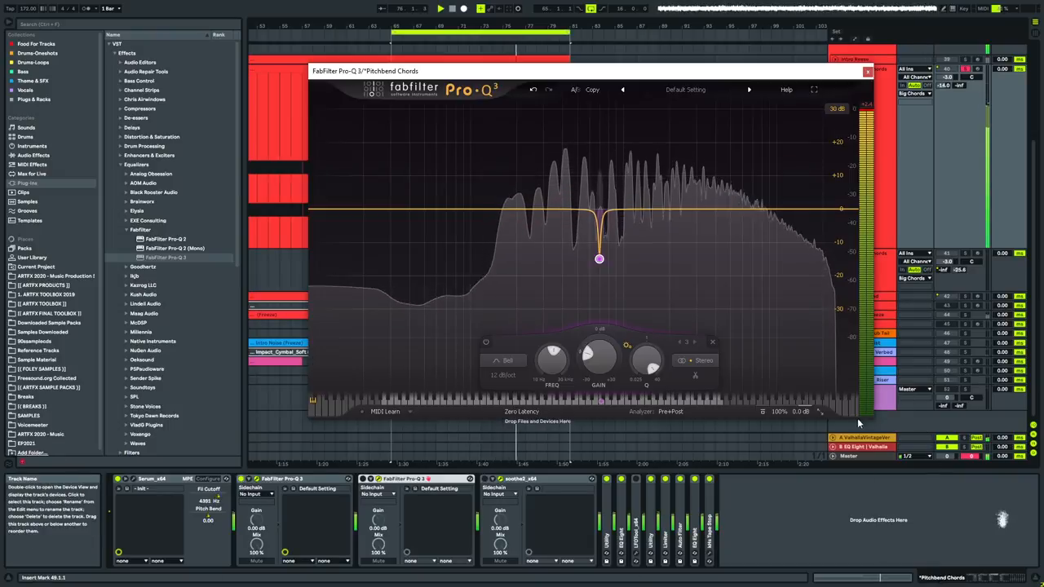
{"action": "left_click_drag", "start_coordinate": [593, 258], "coordinate": [587, 258]}
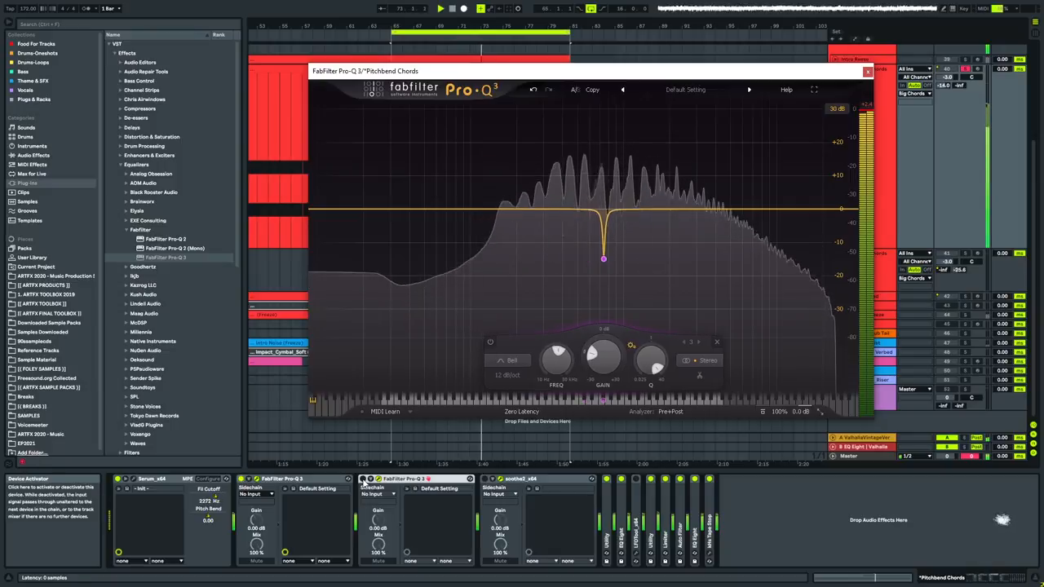
{"action": "left_click", "coordinate": [243, 479]}
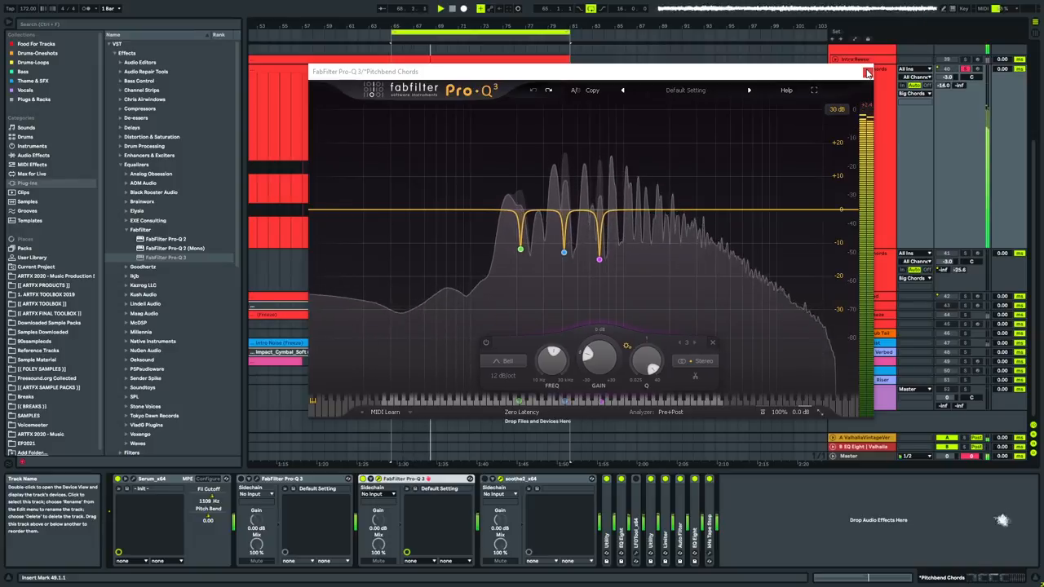
{"action": "left_click", "coordinate": [867, 73]}
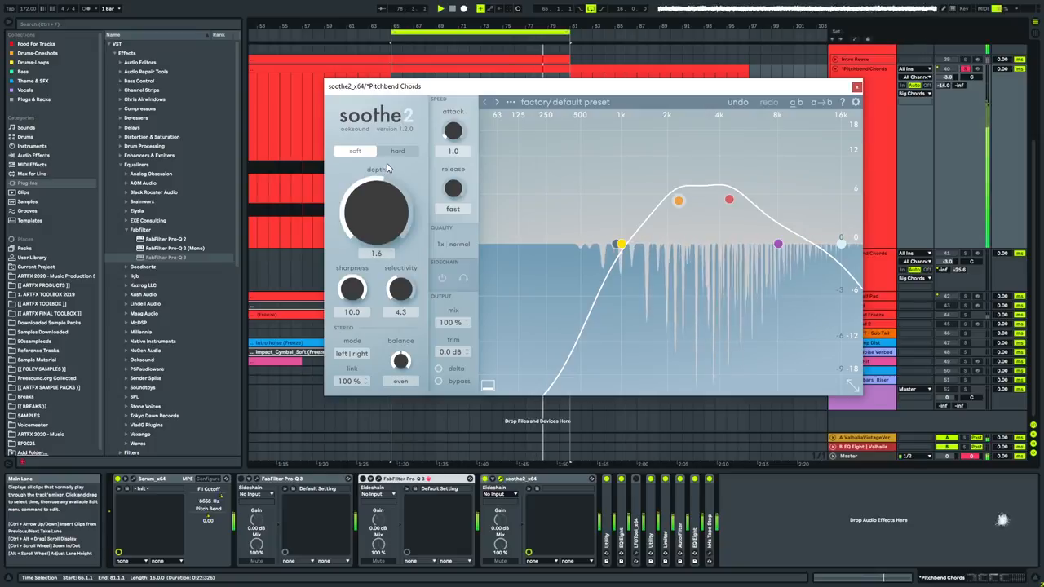
Raise soothe2 depth to 2.4 and toggle Delta on and off to hear the removed signal.
{"action": "left_click_drag", "start_coordinate": [388, 169], "coordinate": [399, 140]}
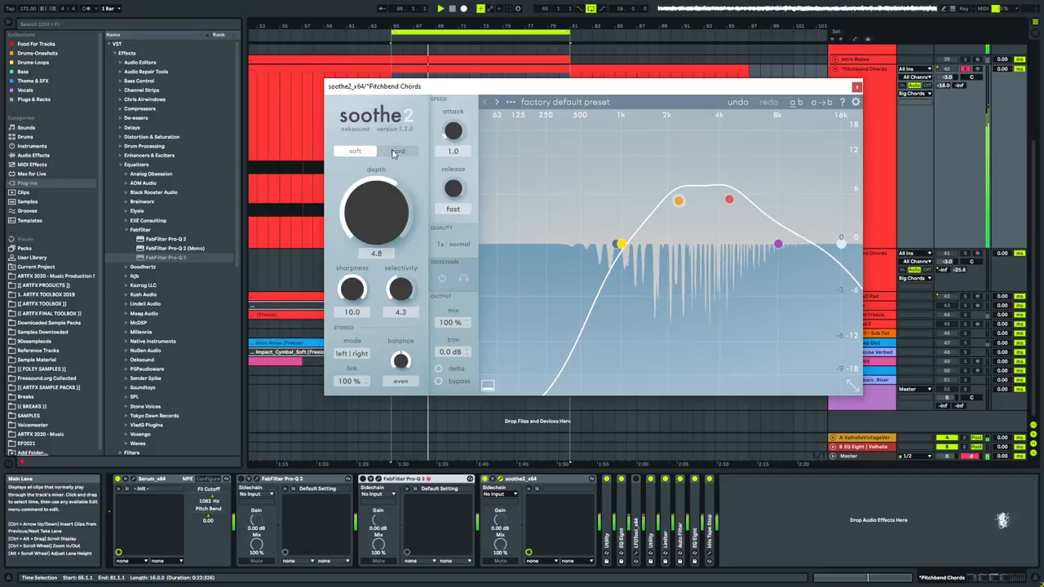
{"action": "left_click_drag", "start_coordinate": [405, 118], "coordinate": [408, 107]}
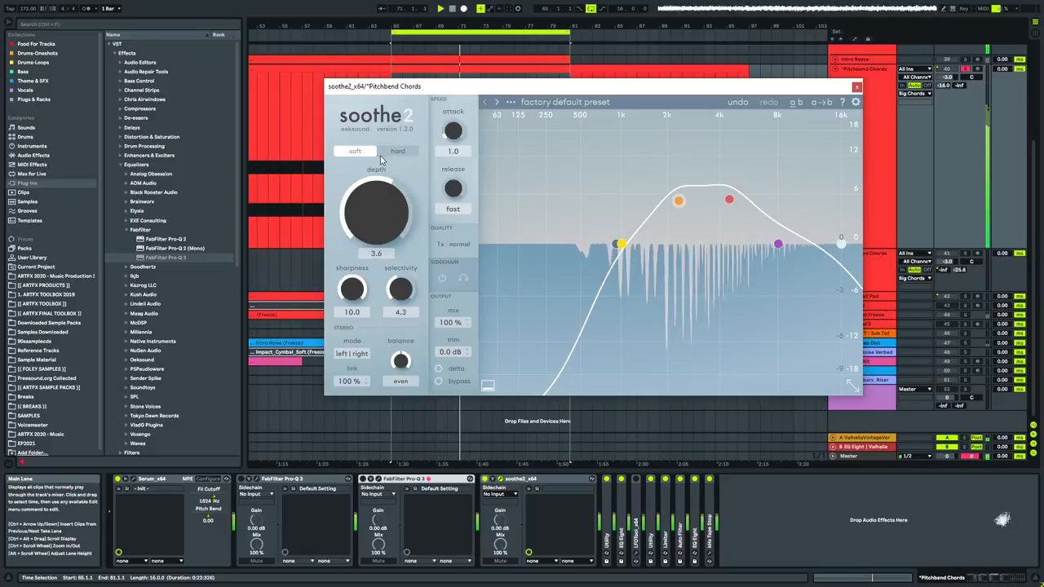
{"action": "left_click", "coordinate": [438, 370]}
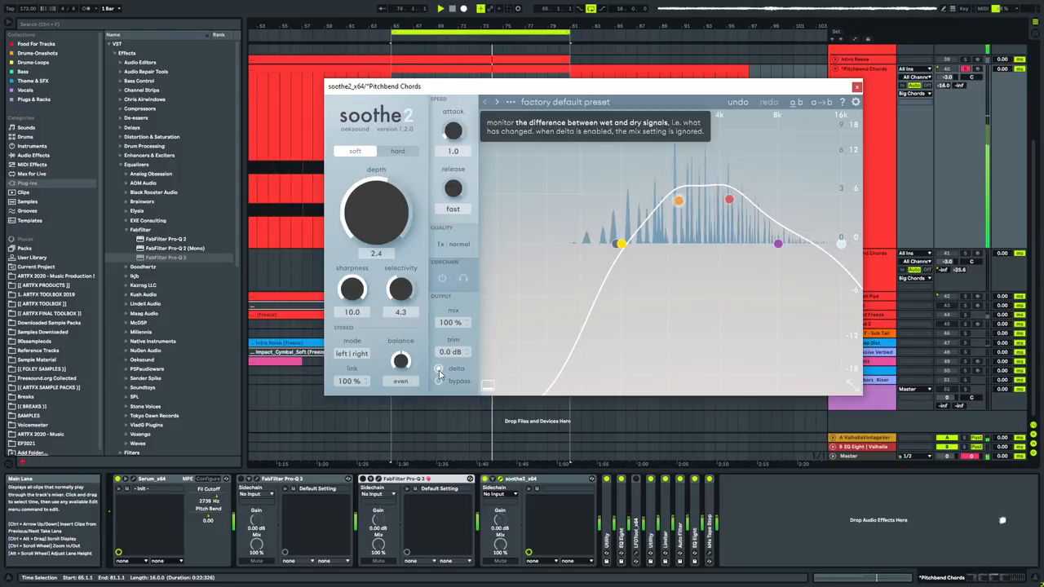
{"action": "left_click", "coordinate": [438, 369]}
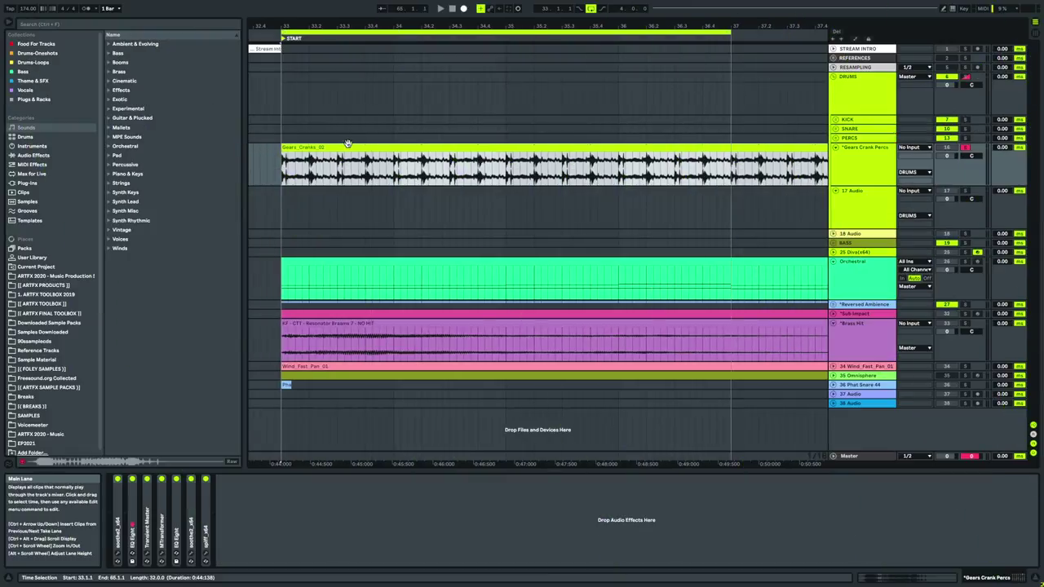
Select the Gears_Cranks_02 clip and start playback.
{"action": "left_click", "coordinate": [348, 146]}
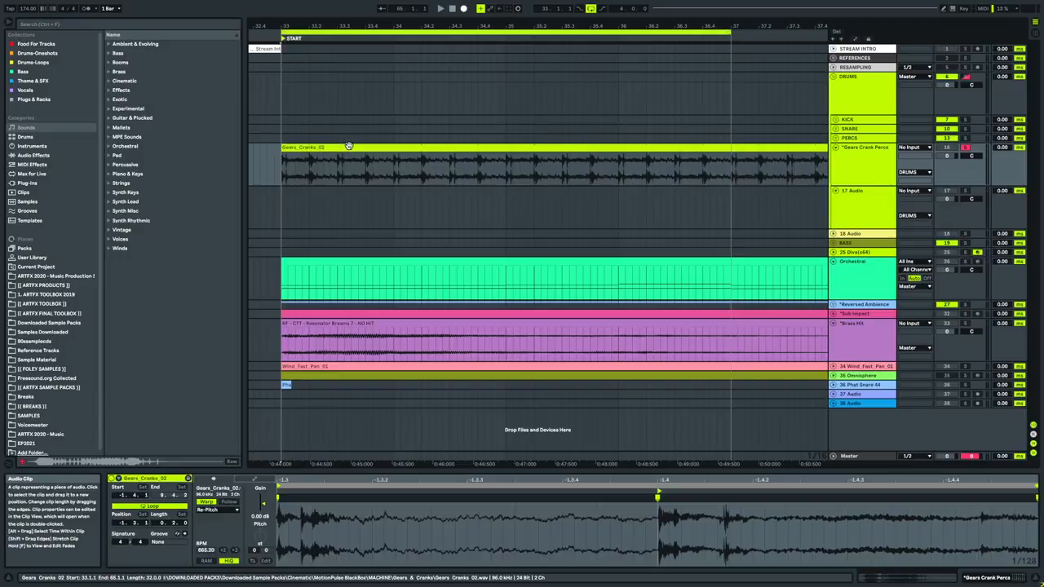
{"action": "key", "text": "space"}
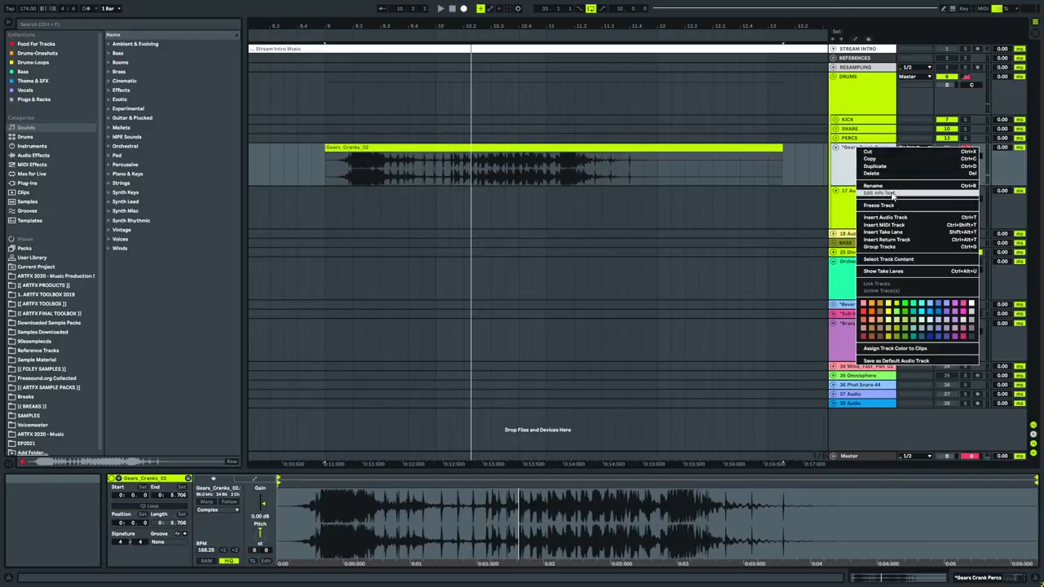
Insert a new audio track, move Gears_Cranks_02 onto it and lower its volume.
{"action": "left_click", "coordinate": [898, 219]}
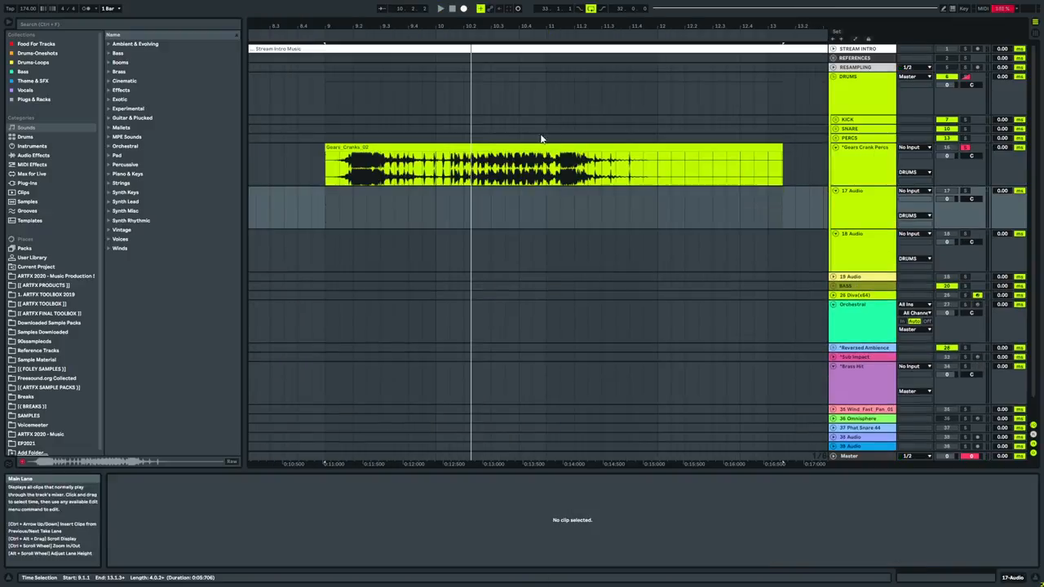
{"action": "left_click", "coordinate": [530, 156]}
{"action": "left_click_drag", "start_coordinate": [530, 157], "coordinate": [530, 203]}
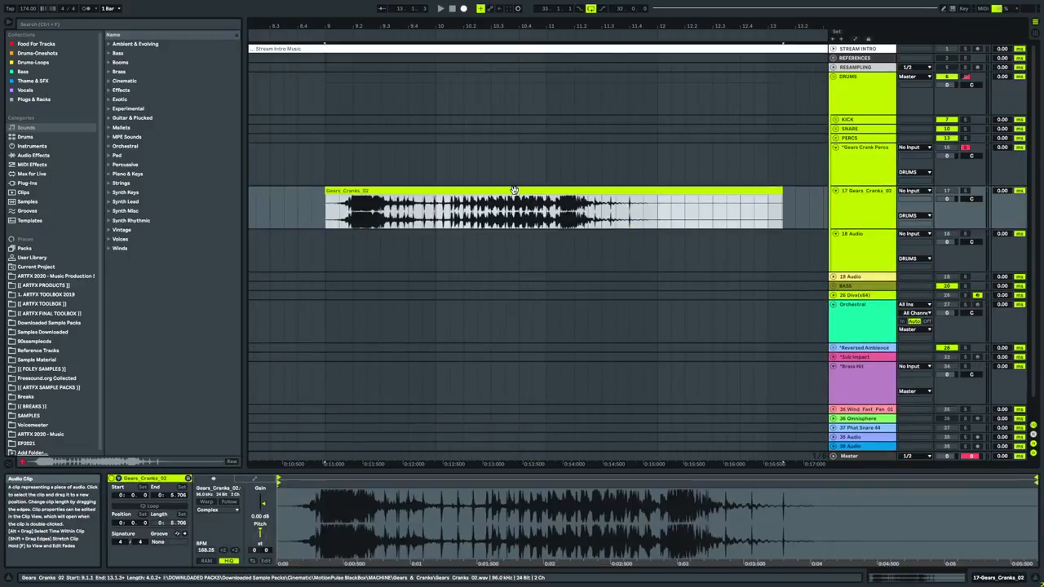
{"action": "left_click", "coordinate": [276, 335]}
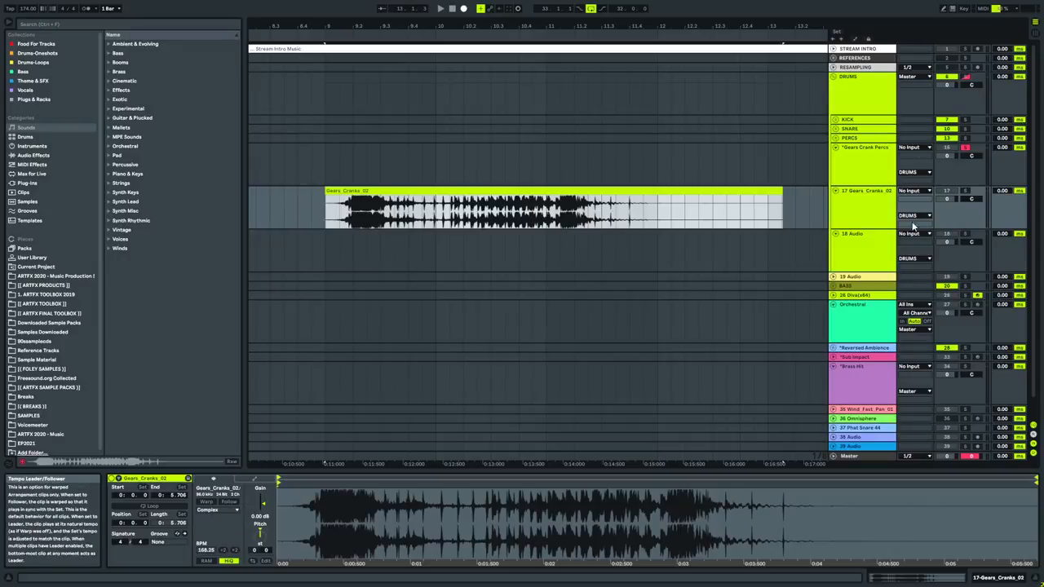
{"action": "left_click", "coordinate": [956, 195]}
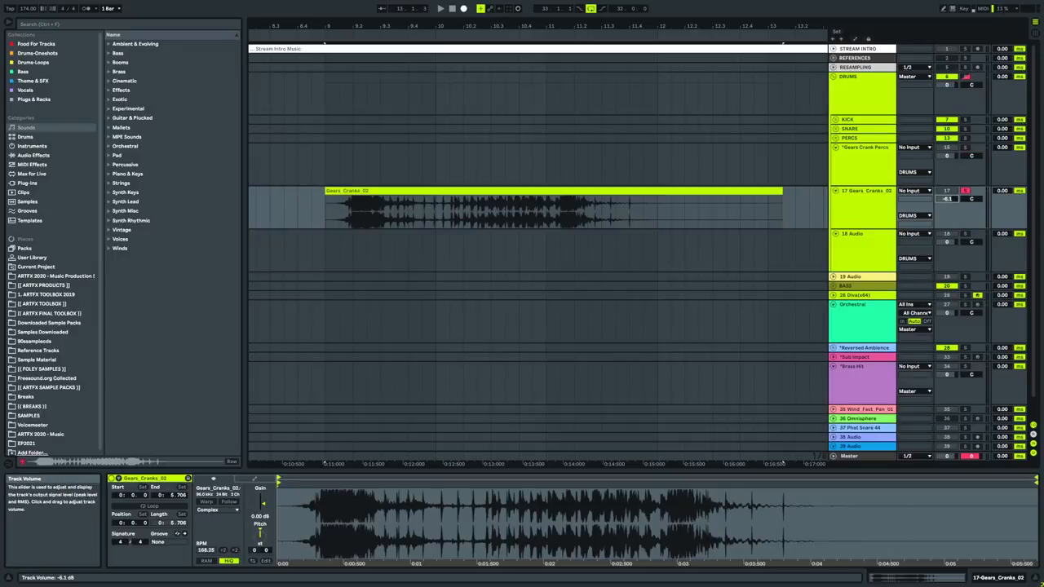
{"action": "key", "text": "space"}
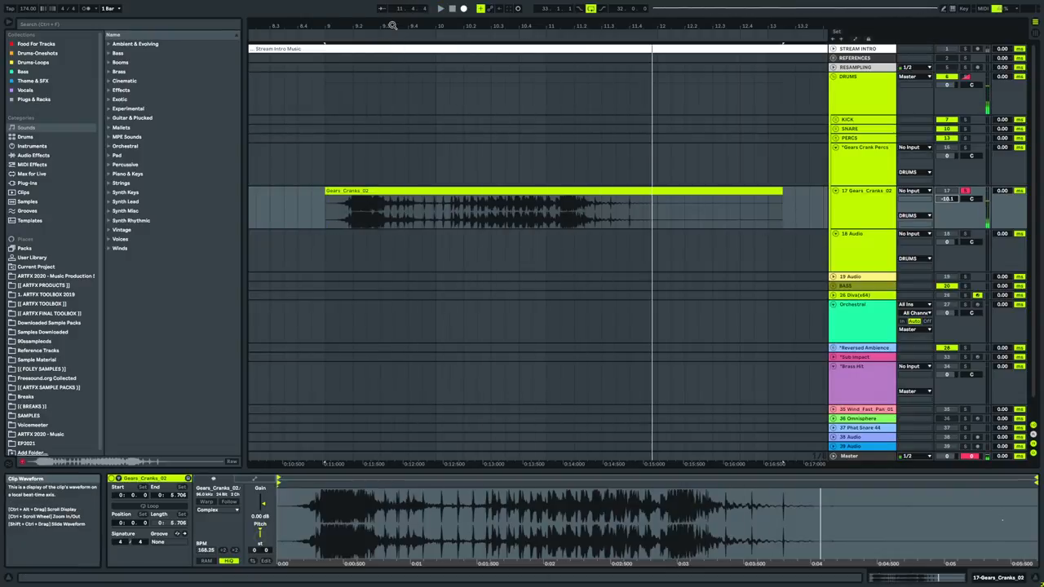
{"action": "scroll", "coordinate": [490, 208], "scroll_direction": "up", "scroll_amount": 5}
Crop the clip to a short stretch, enable Warp and slide the slice left.
{"action": "left_click_drag", "start_coordinate": [465, 208], "coordinate": [530, 208]}
{"action": "key", "text": "Delete"}
{"action": "key", "text": "Delete"}
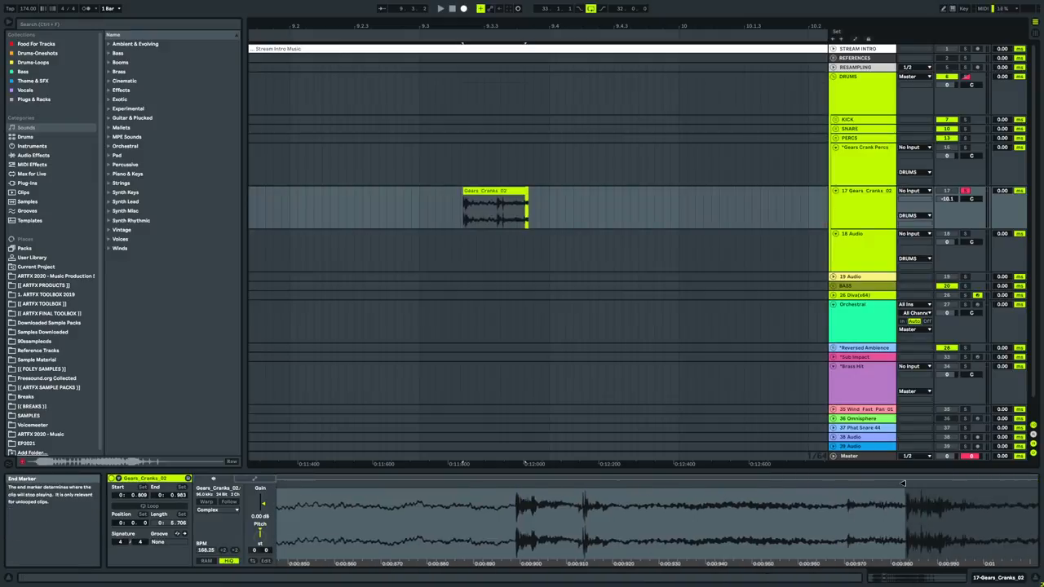
{"action": "left_click", "coordinate": [228, 503]}
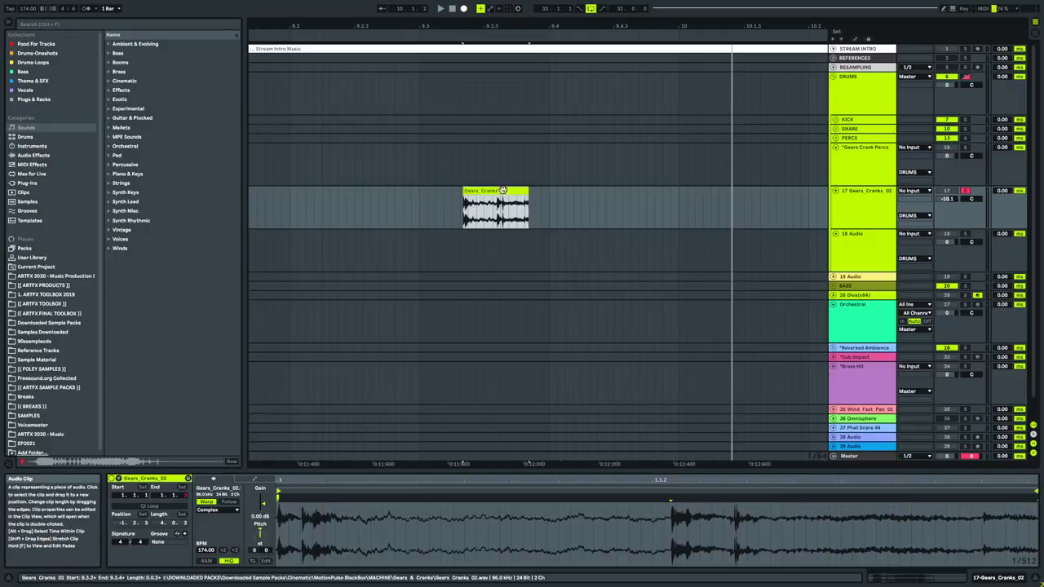
{"action": "mouse_move", "coordinate": [495, 193]}
{"action": "left_mouse_down"}
{"action": "mouse_move", "coordinate": [451, 193]}
{"action": "mouse_move", "coordinate": [542, 191]}
{"action": "left_mouse_up"}
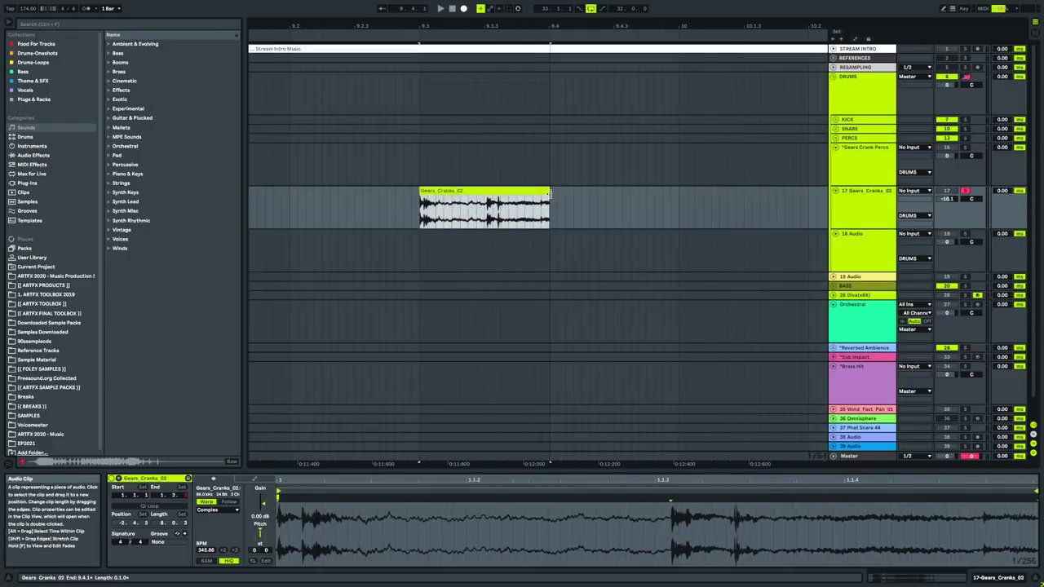
{"action": "left_click_drag", "start_coordinate": [542, 191], "coordinate": [548, 192]}
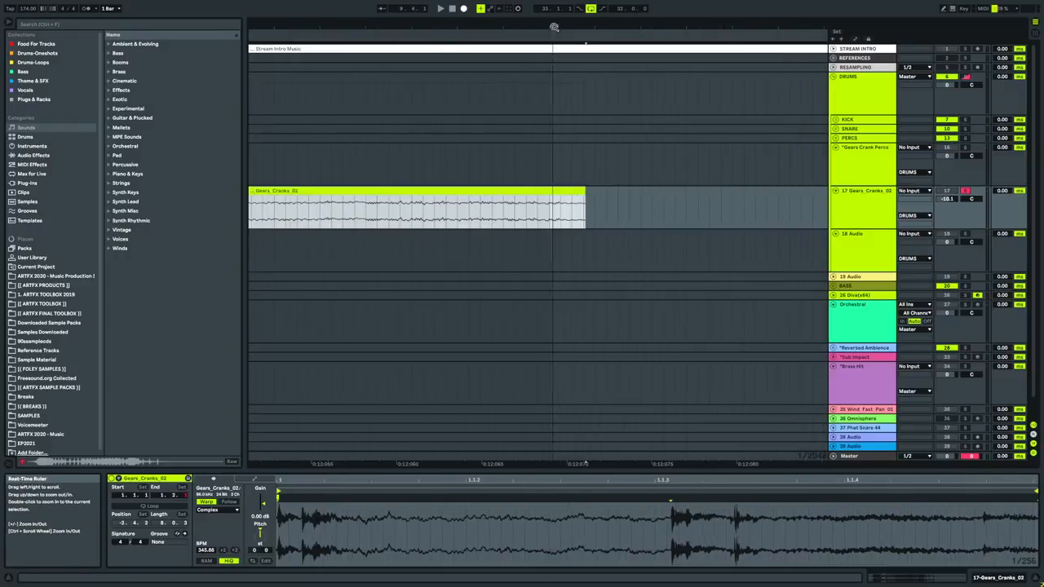
{"action": "scroll", "coordinate": [567, 161], "scroll_direction": "down", "scroll_amount": 3}
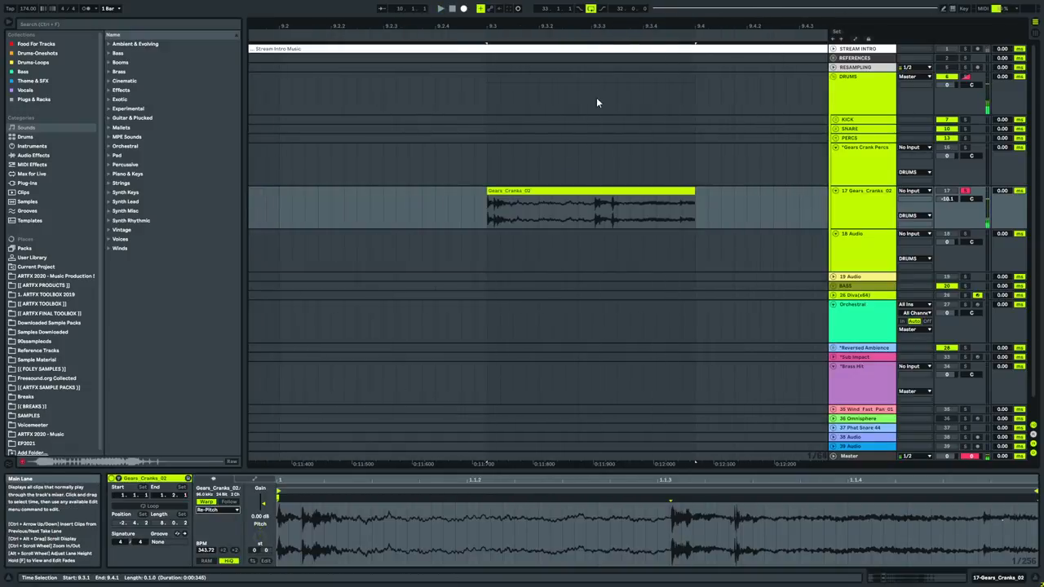
{"action": "scroll", "coordinate": [568, 204], "scroll_direction": "up", "scroll_amount": 3}
Loop the short slice with Ctrl+L, play it and double the clip BPM to 664.78.
{"action": "left_click", "coordinate": [519, 216]}
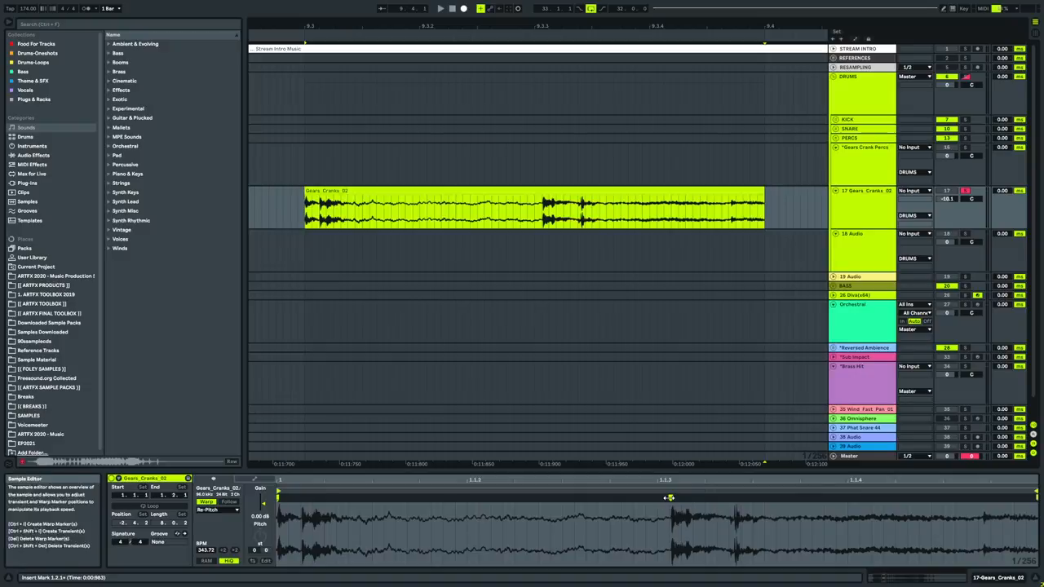
{"action": "key", "text": "ctrl+l"}
{"action": "key", "text": "space"}
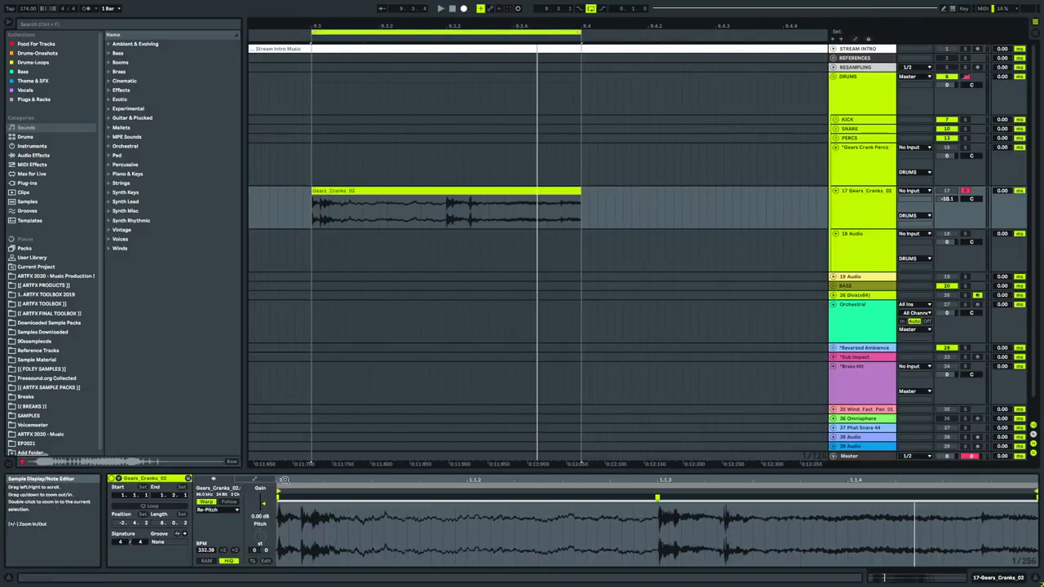
{"action": "left_click", "coordinate": [239, 551]}
{"action": "key", "text": "minus"}
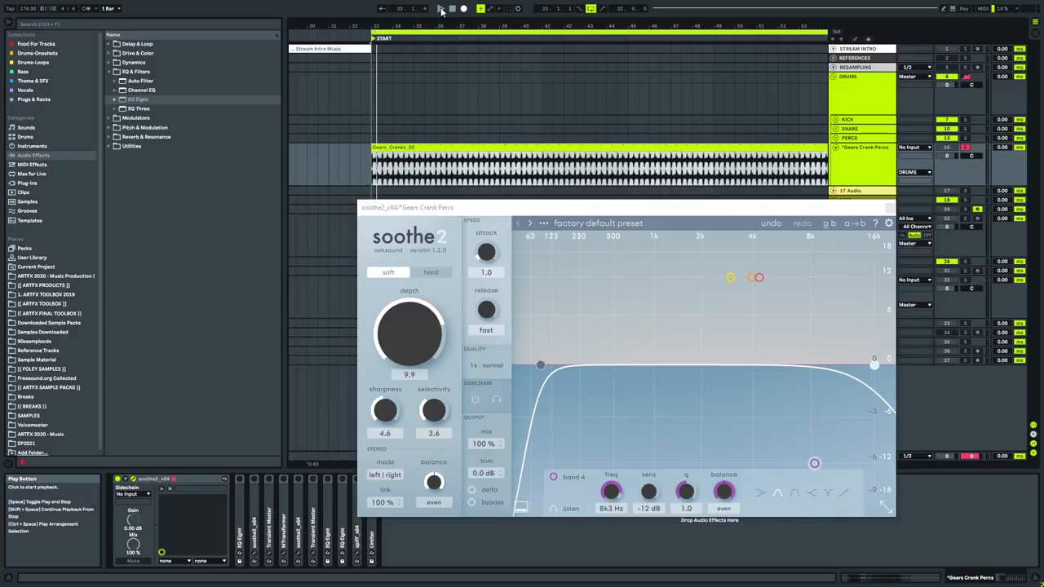
Switch soothe2 to hard mode, play, and enable the 8k3 Hz band.
{"action": "left_click", "coordinate": [429, 273]}
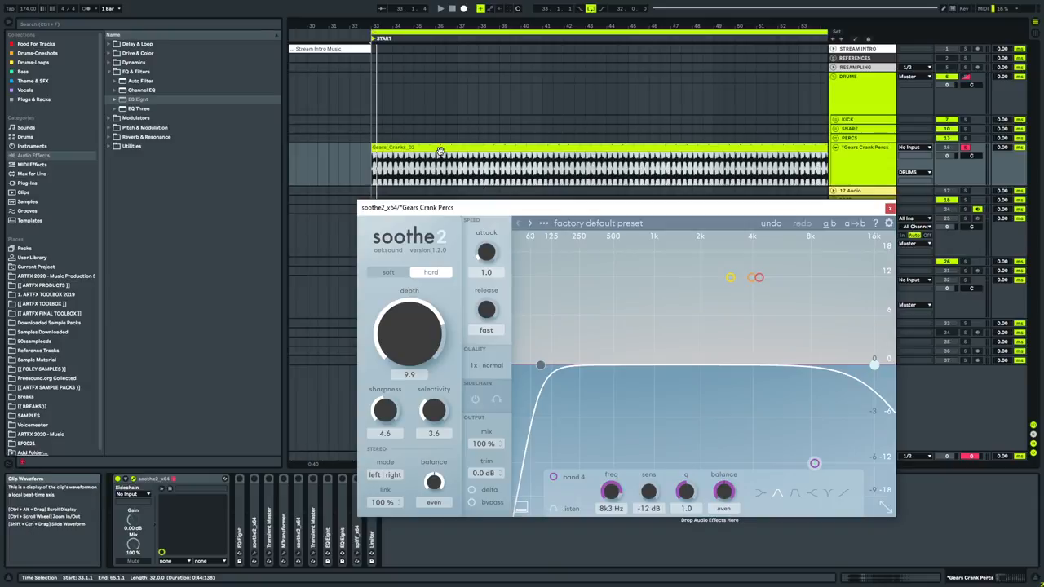
{"action": "key", "text": "space"}
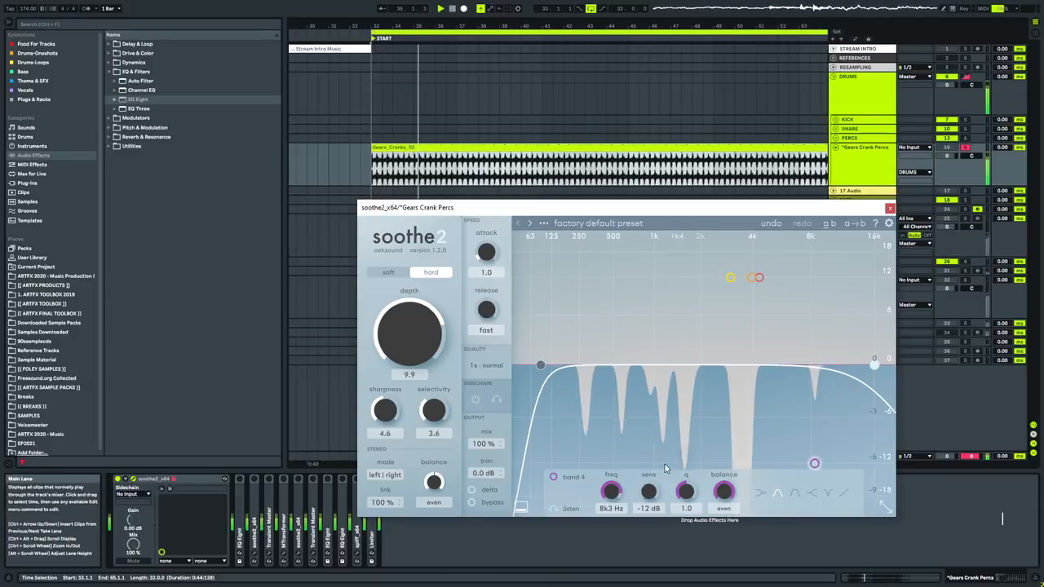
{"action": "double_click", "coordinate": [814, 463]}
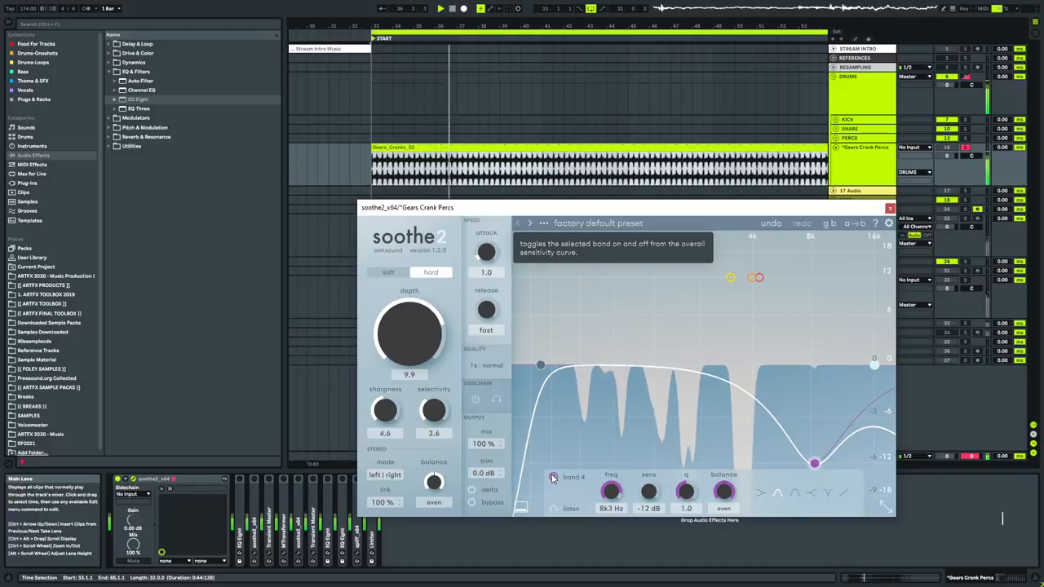
Enable the 2k9, 3k9 and 4k3 Hz bands, then close soothe2.
{"action": "left_click", "coordinate": [731, 277]}
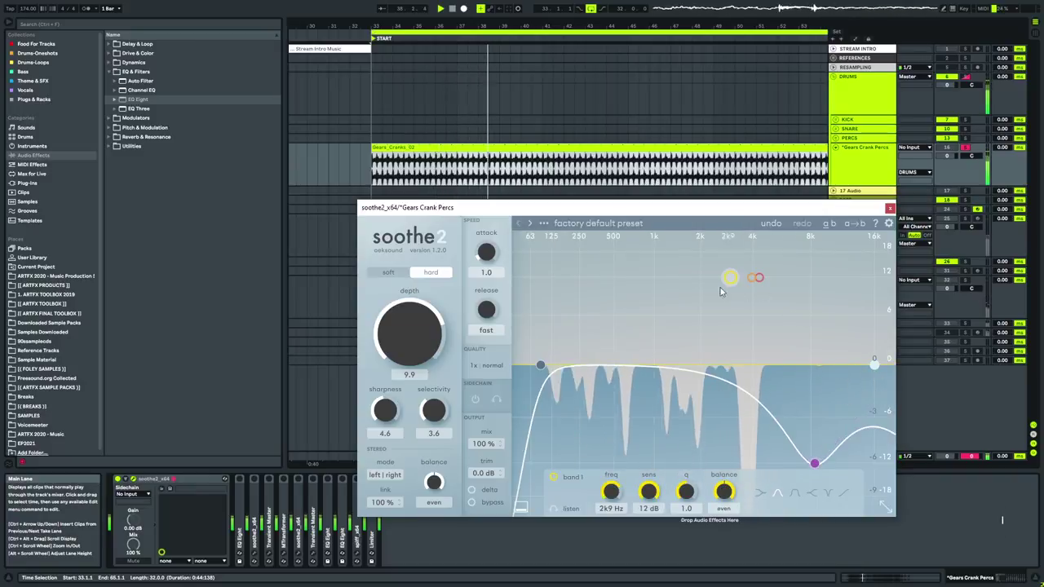
{"action": "left_click", "coordinate": [553, 477]}
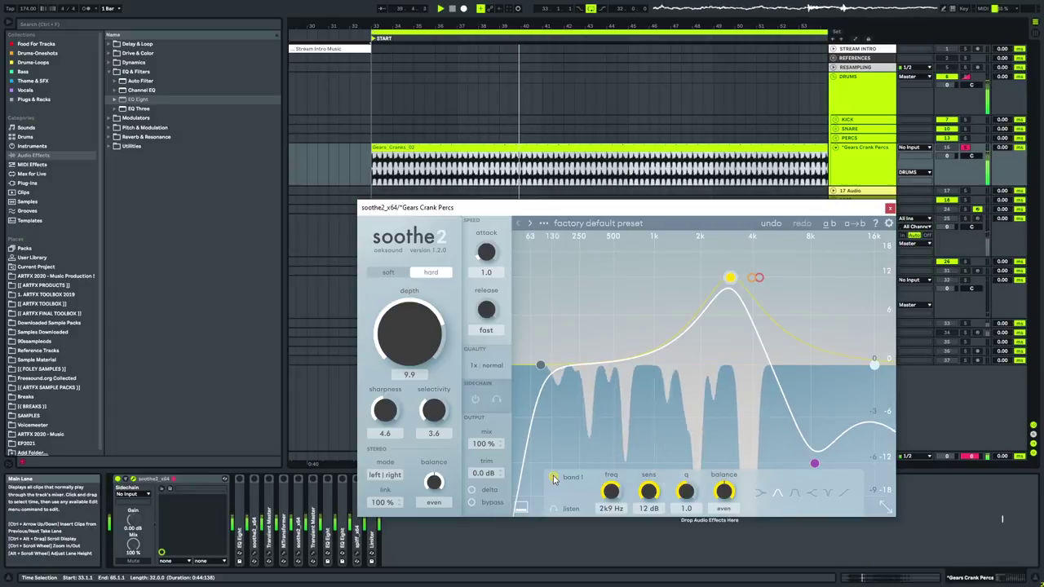
{"action": "left_click", "coordinate": [755, 277]}
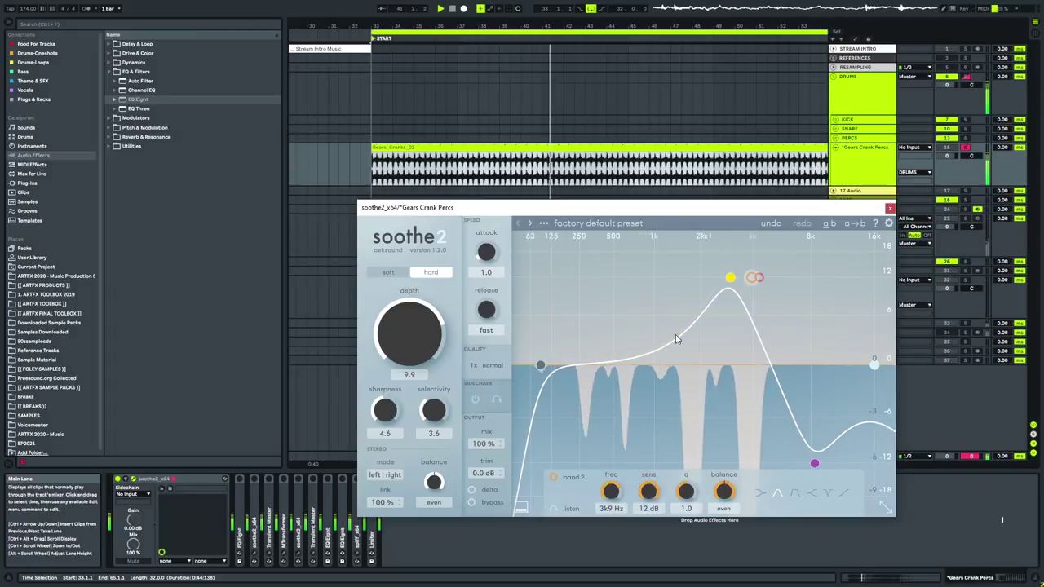
{"action": "left_click", "coordinate": [554, 476]}
{"action": "left_click", "coordinate": [760, 280]}
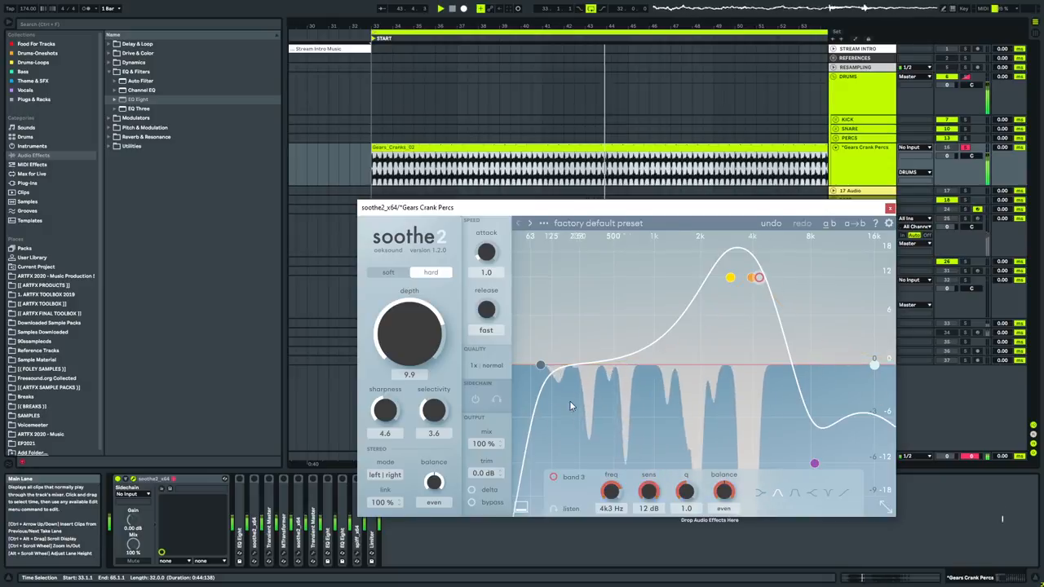
{"action": "left_click", "coordinate": [554, 479]}
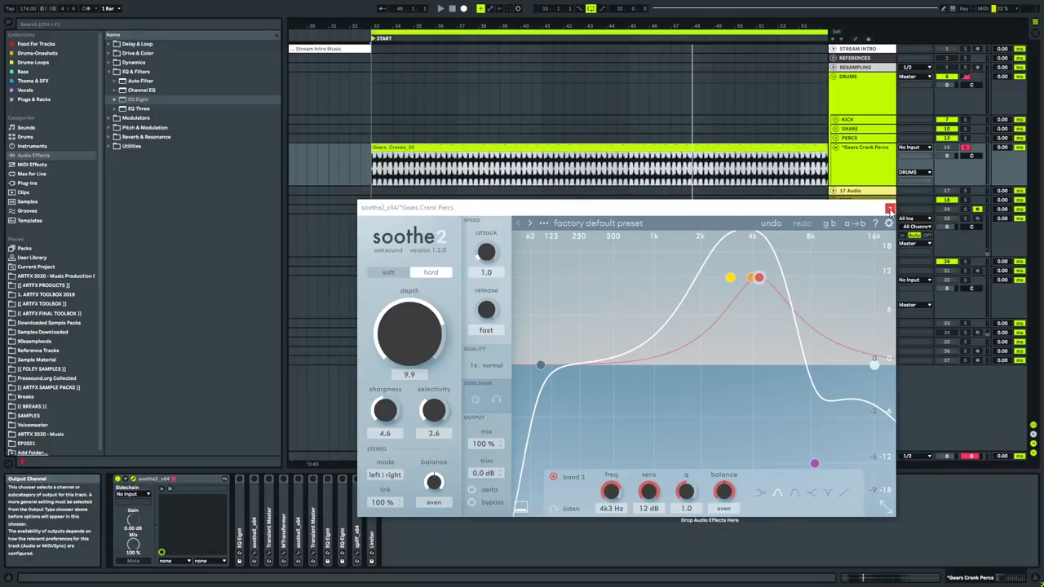
{"action": "left_click", "coordinate": [890, 208]}
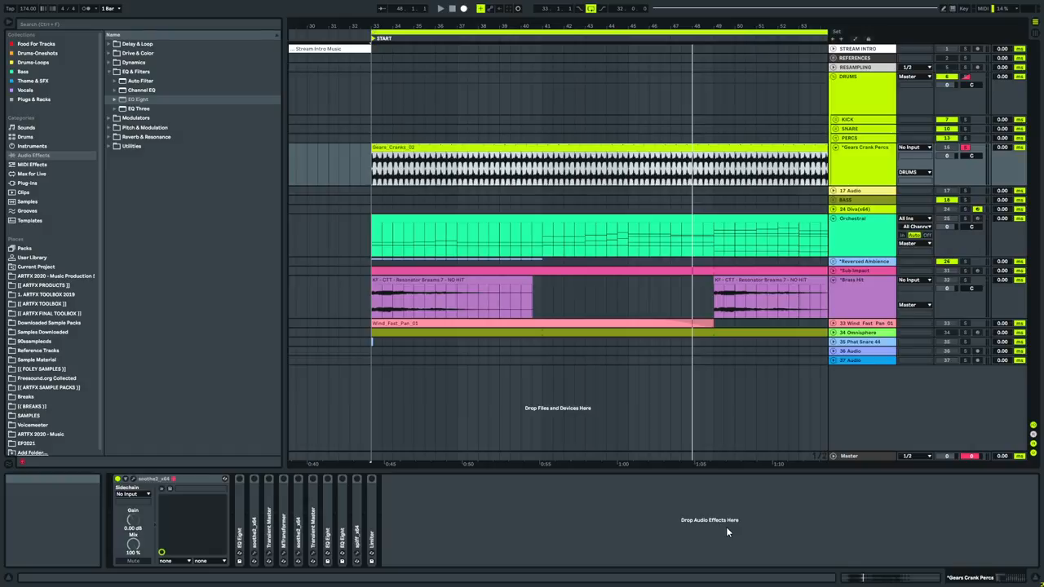
Fold soothe2, expand EQ Eight, play the loop and bring up the soothe2 plugin window.
{"action": "double_click", "coordinate": [193, 479]}
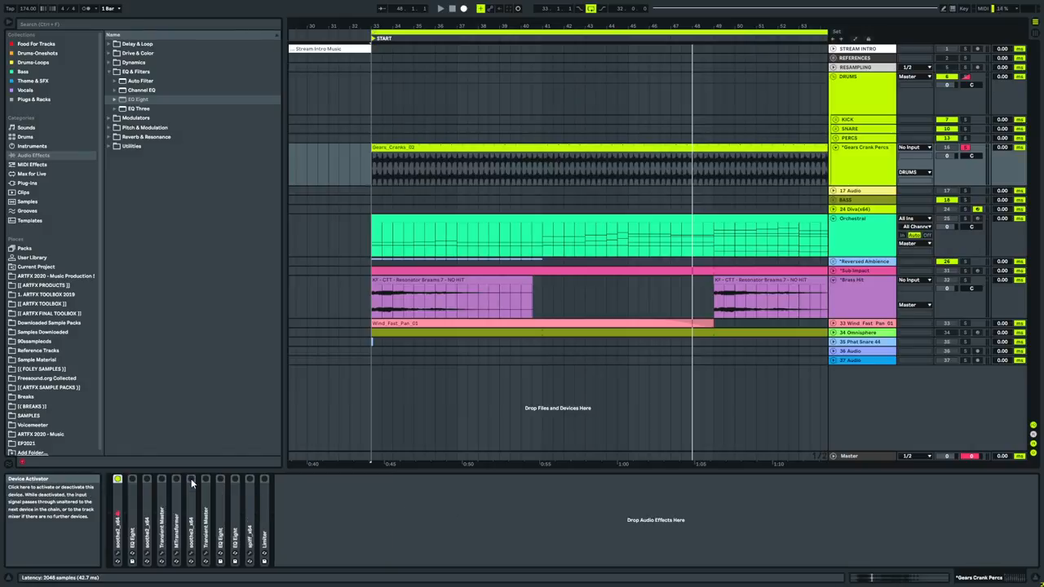
{"action": "double_click", "coordinate": [131, 503]}
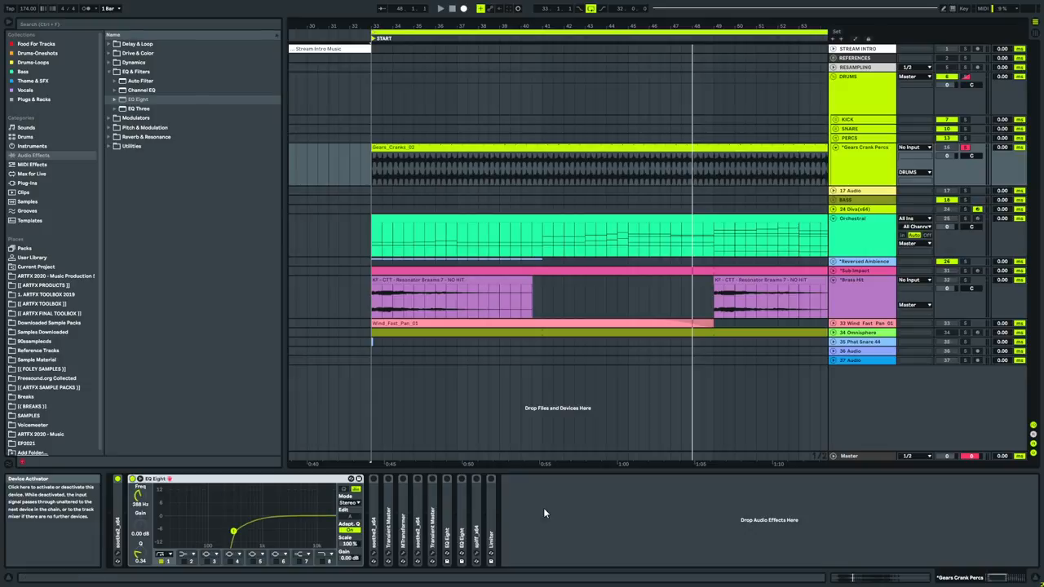
{"action": "key", "text": "space"}
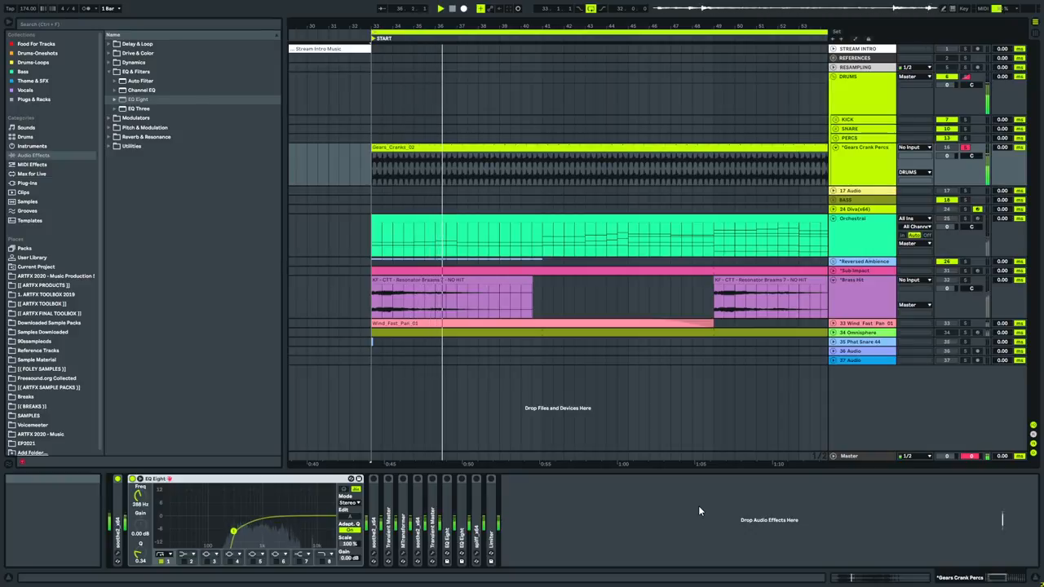
{"action": "key", "text": "Down"}
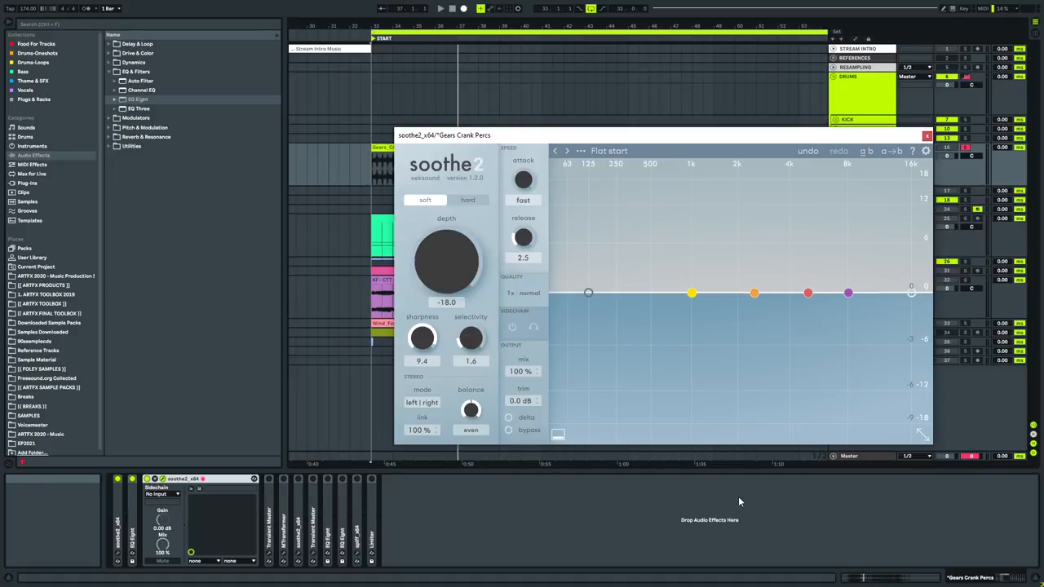
Play the loop and raise soothe2's depth to 17.6 while listening.
{"action": "key", "text": "space"}
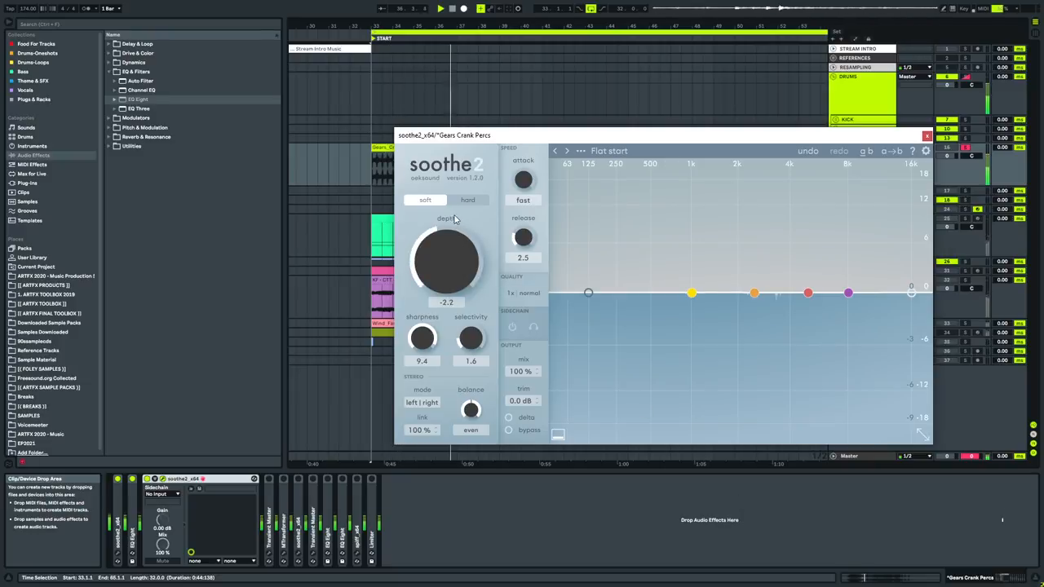
{"action": "left_click_drag", "start_coordinate": [453, 200], "coordinate": [450, 141]}
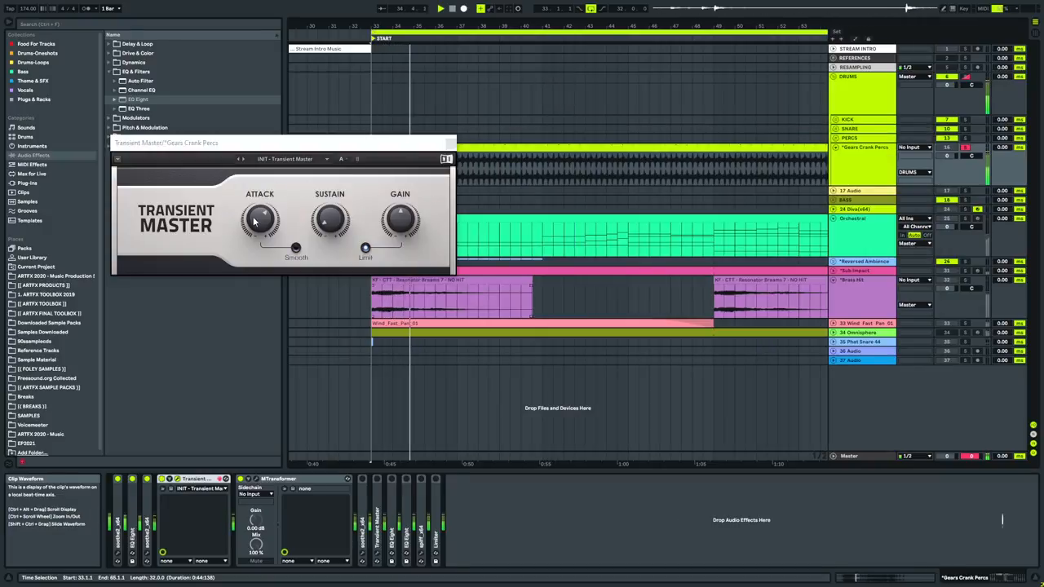
Inspect MTransformer, stop playback, and close the MTransformer and Transient Master windows.
{"action": "left_click", "coordinate": [258, 483]}
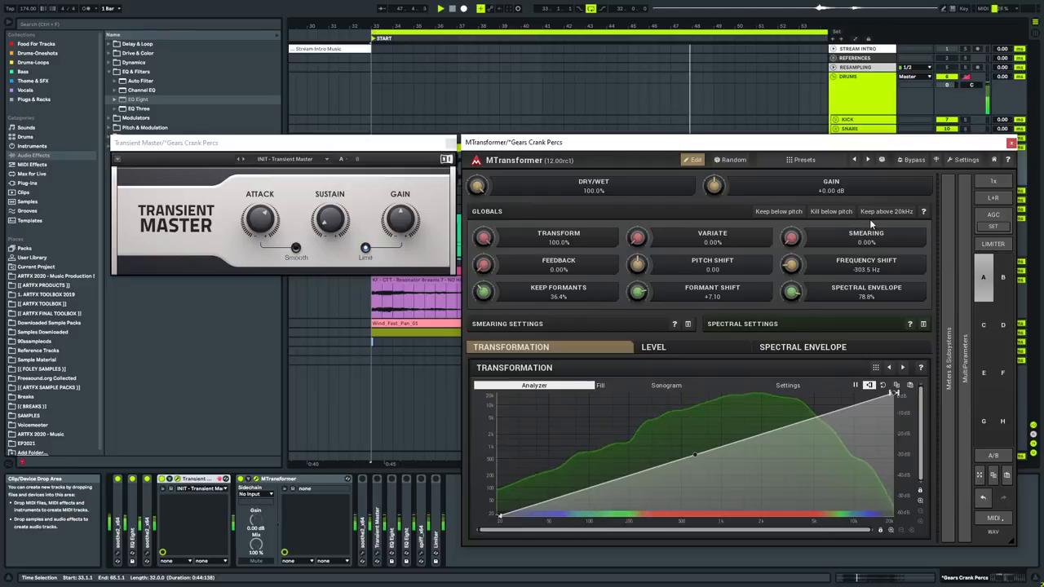
{"action": "key", "text": "space"}
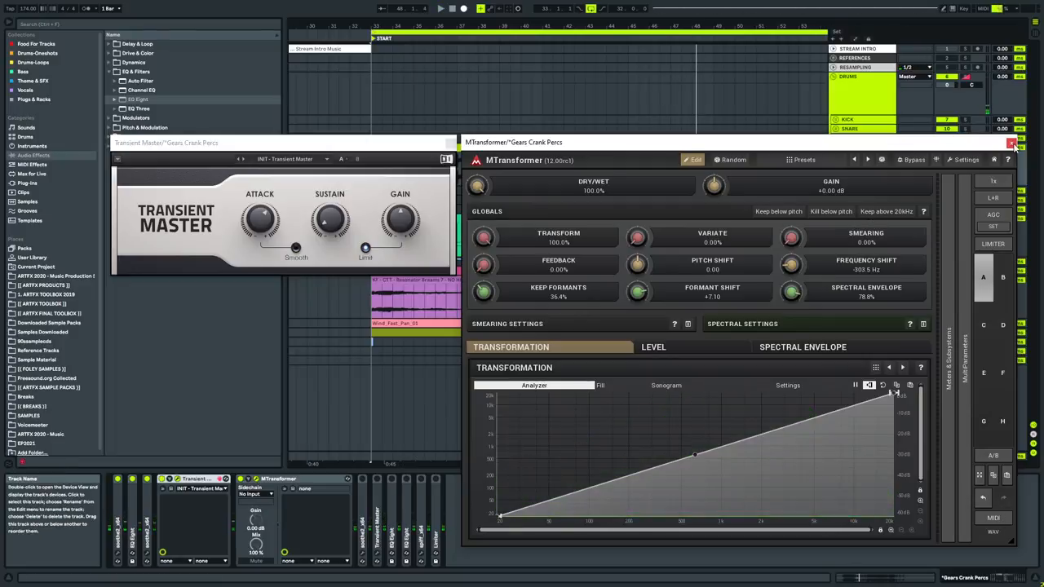
{"action": "left_click", "coordinate": [1014, 144]}
{"action": "left_click", "coordinate": [446, 142]}
Raise the hard-mode soothe2 depth to about 4.2 while playing, then switch to Transient Master.
{"action": "double_click", "coordinate": [650, 327]}
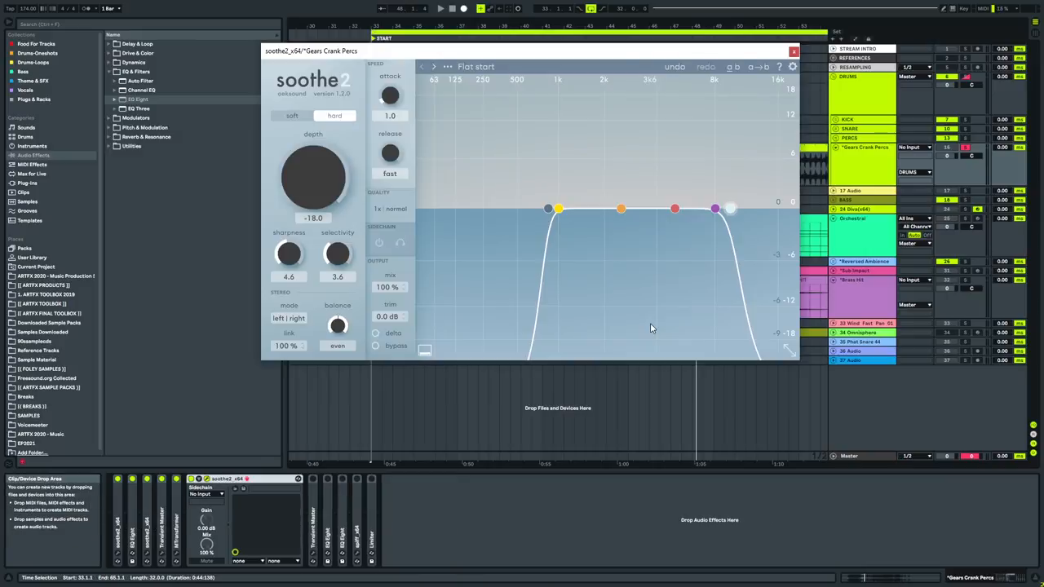
{"action": "key", "text": "space"}
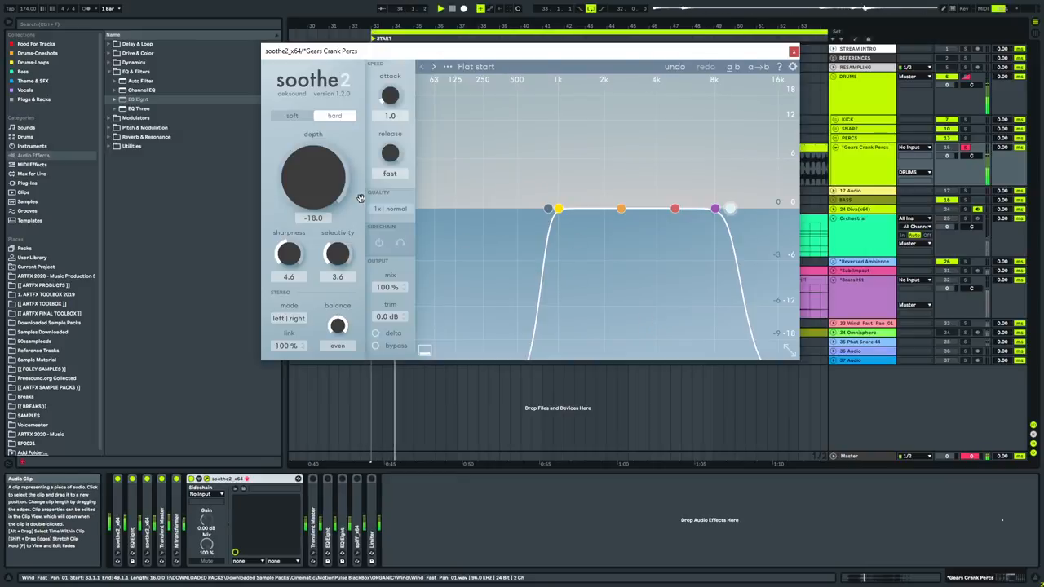
{"action": "left_click_drag", "start_coordinate": [309, 176], "coordinate": [308, 168]}
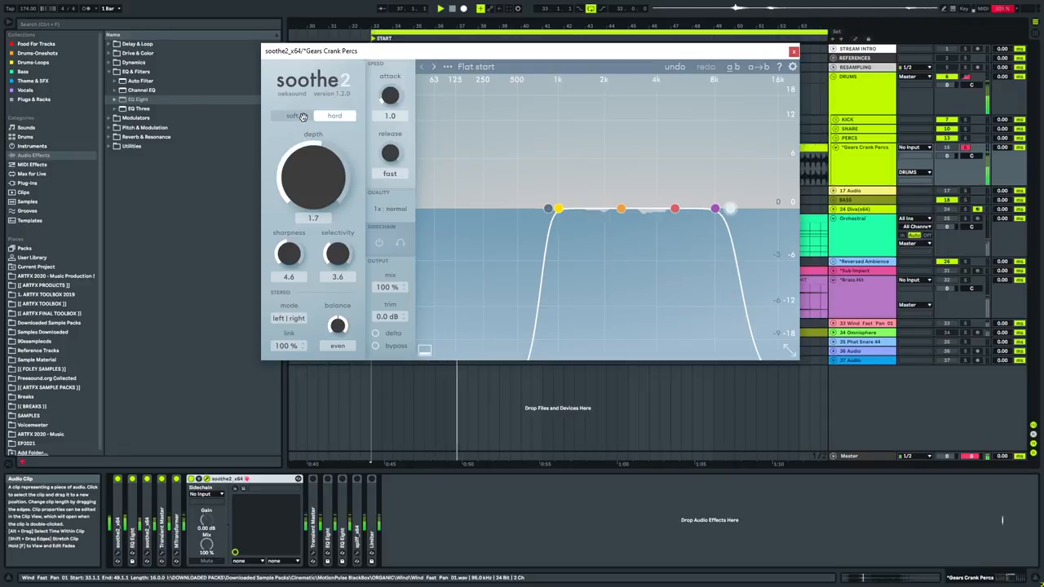
{"action": "left_click_drag", "start_coordinate": [304, 117], "coordinate": [304, 109]}
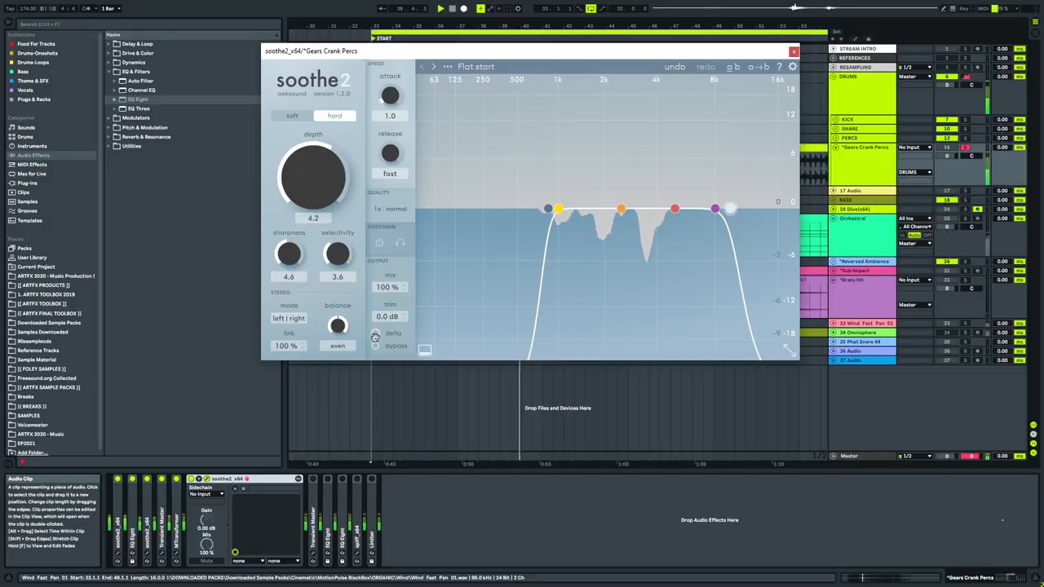
{"action": "left_click", "coordinate": [220, 481]}
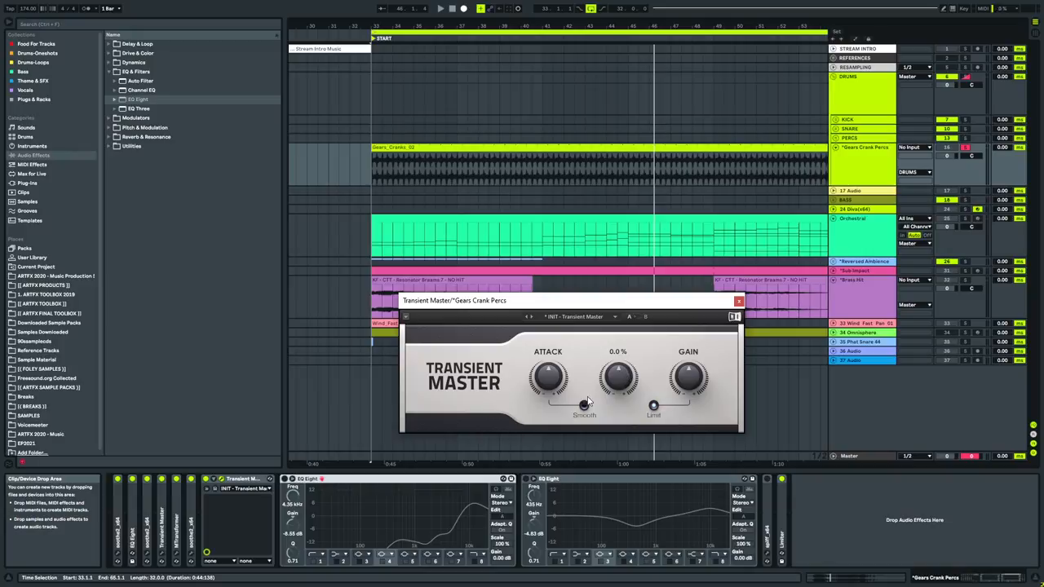
Play the loop, pull Transient Master's sustain down and close its window.
{"action": "key", "text": "space"}
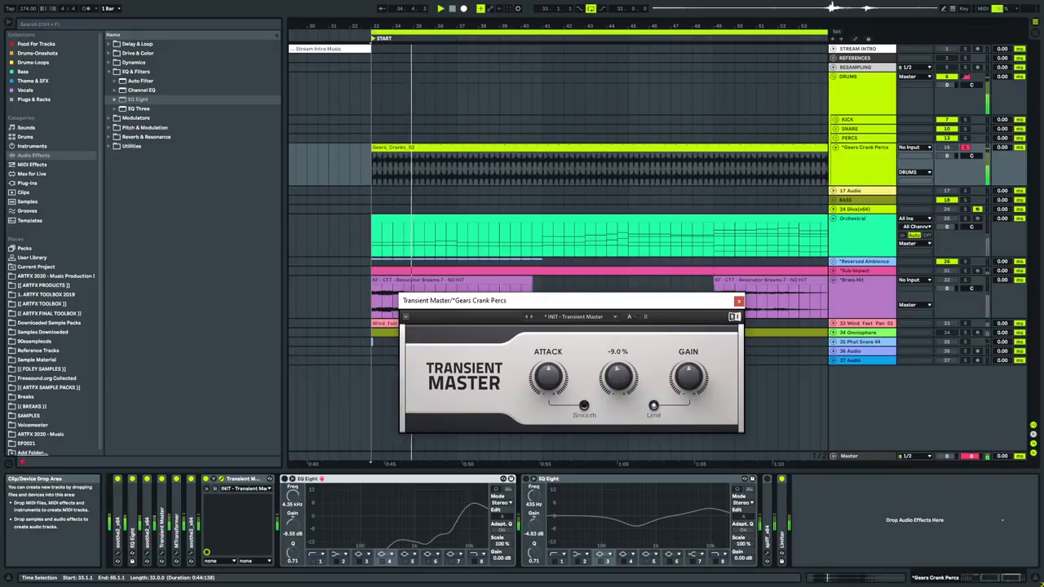
{"action": "left_click_drag", "start_coordinate": [618, 377], "coordinate": [618, 404]}
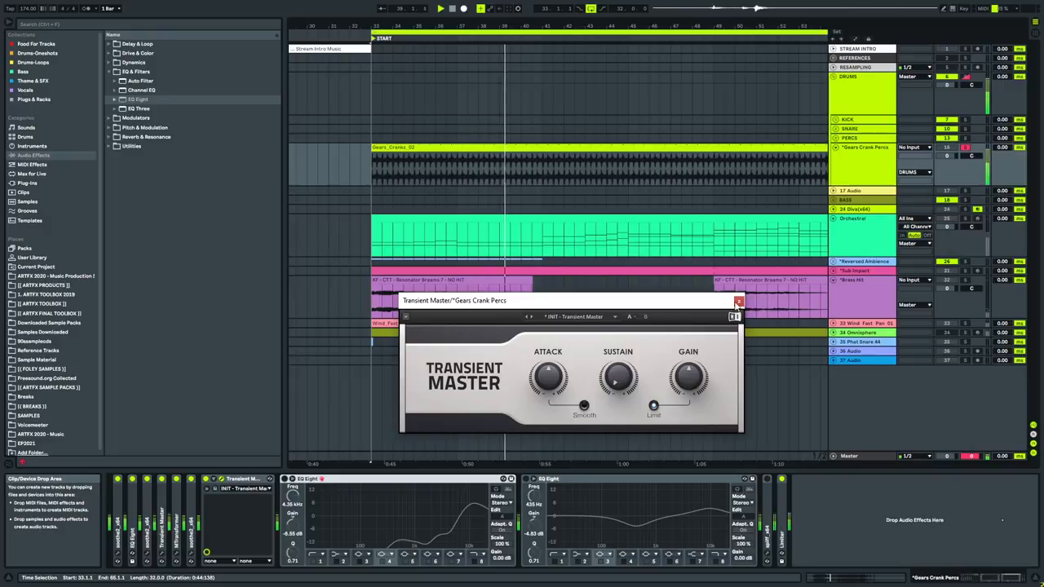
{"action": "left_click", "coordinate": [739, 301]}
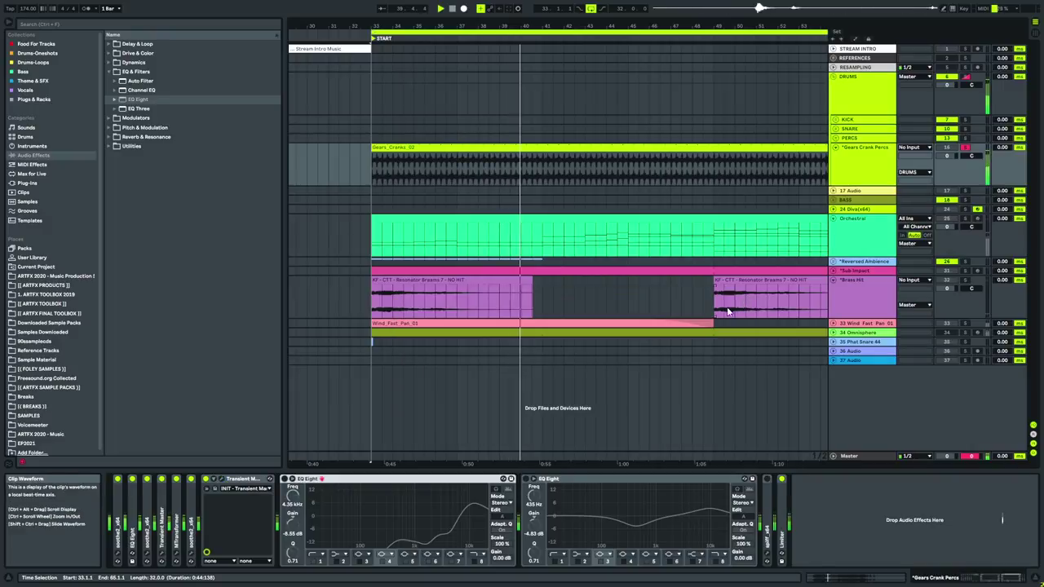
Switch on both EQ Eights, fold them and expand the spiff device panel.
{"action": "left_click", "coordinate": [284, 479]}
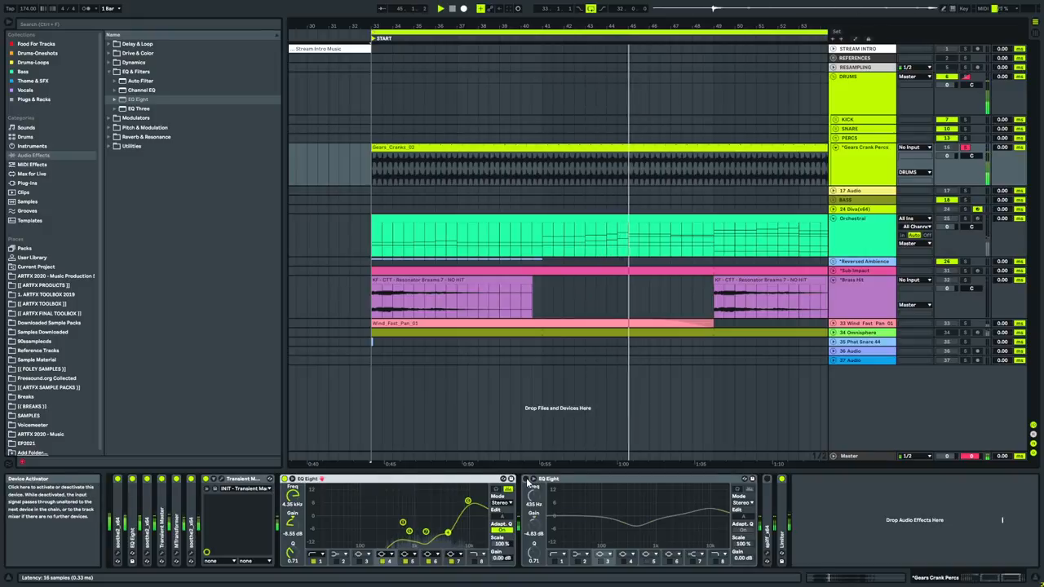
{"action": "left_click", "coordinate": [529, 480]}
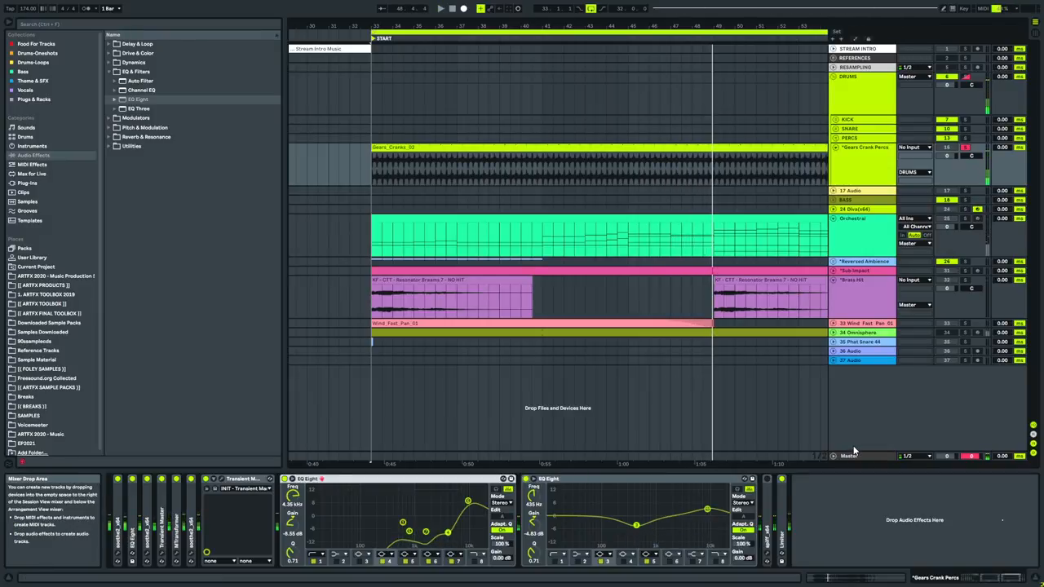
{"action": "double_click", "coordinate": [402, 479]}
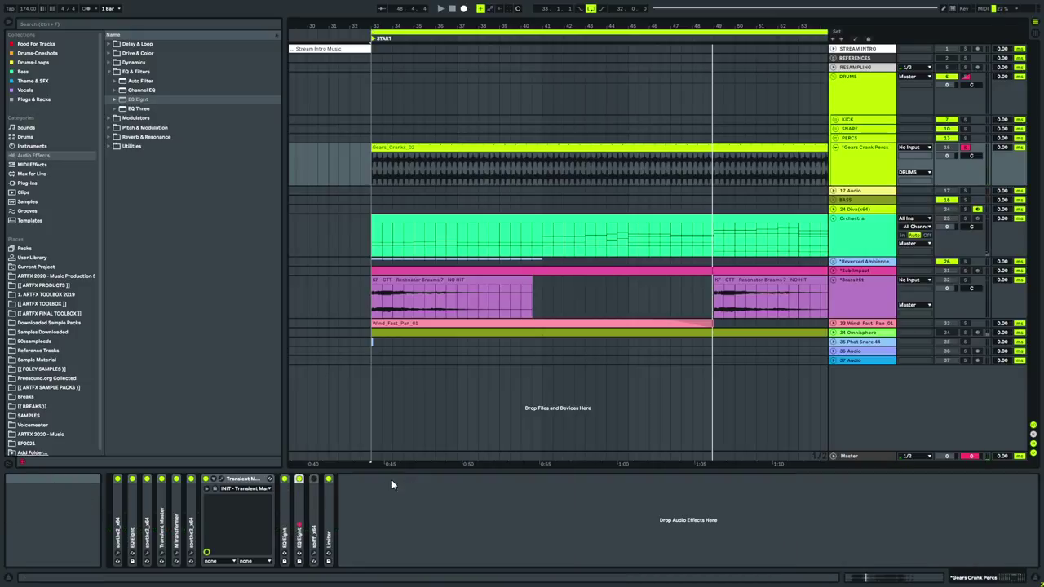
{"action": "double_click", "coordinate": [317, 501]}
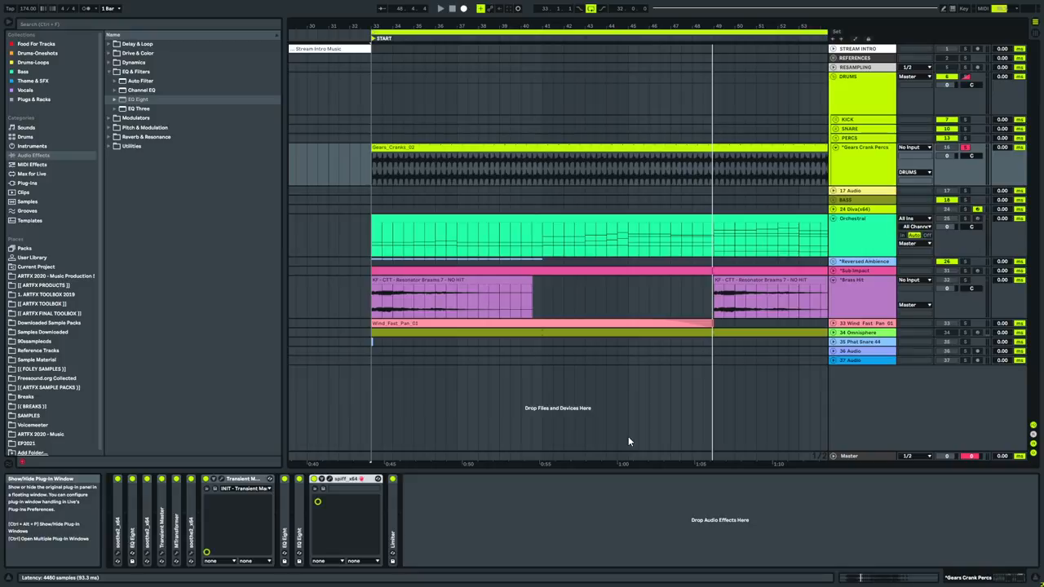
Reset SPIFF's Depth, audition during playback, and bring boost Depth back up to 2.5.
{"action": "key", "text": "ctrl+alt+p"}
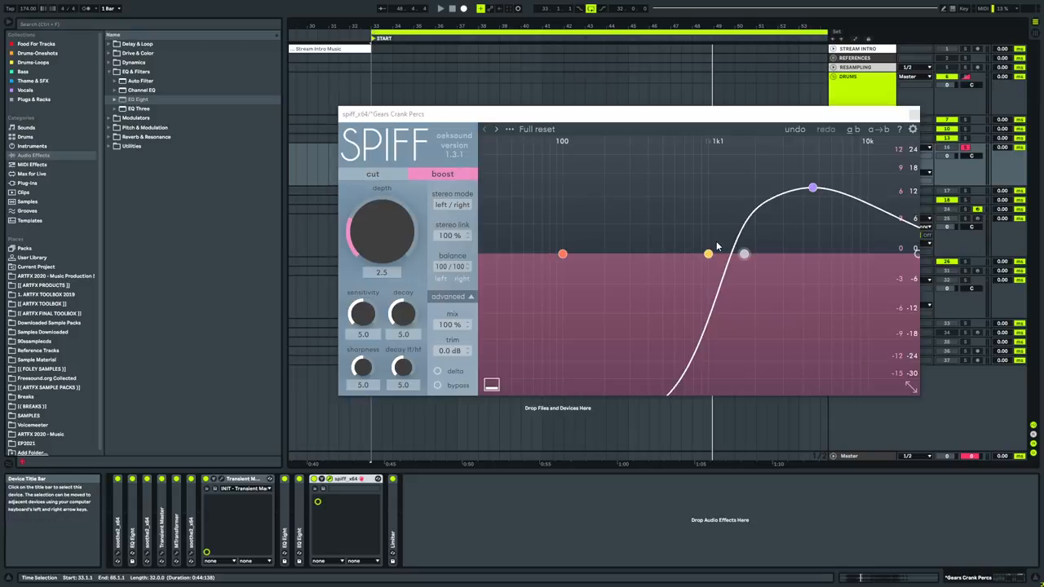
{"action": "double_click", "coordinate": [383, 218]}
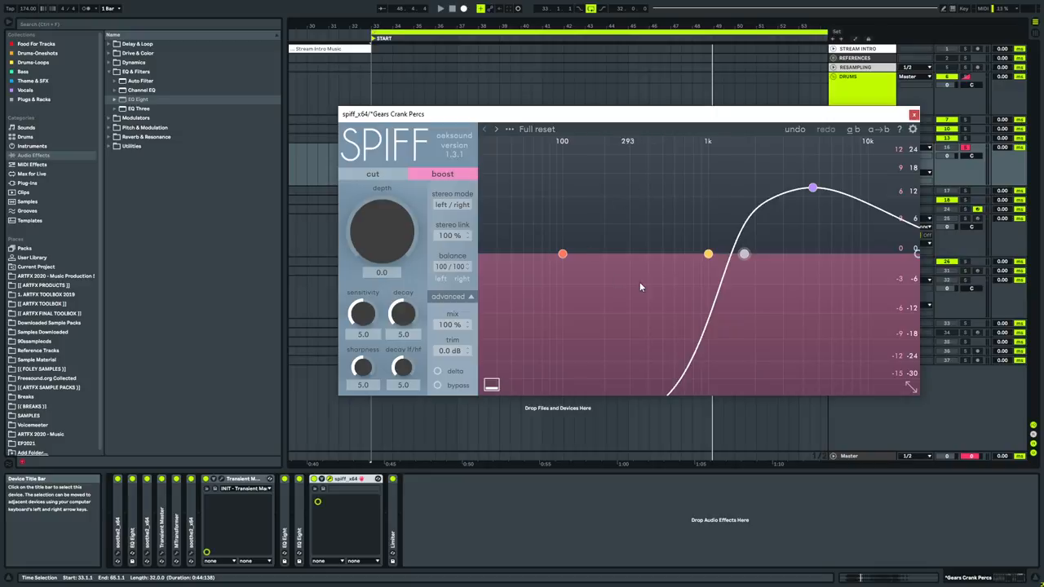
{"action": "key", "text": "space"}
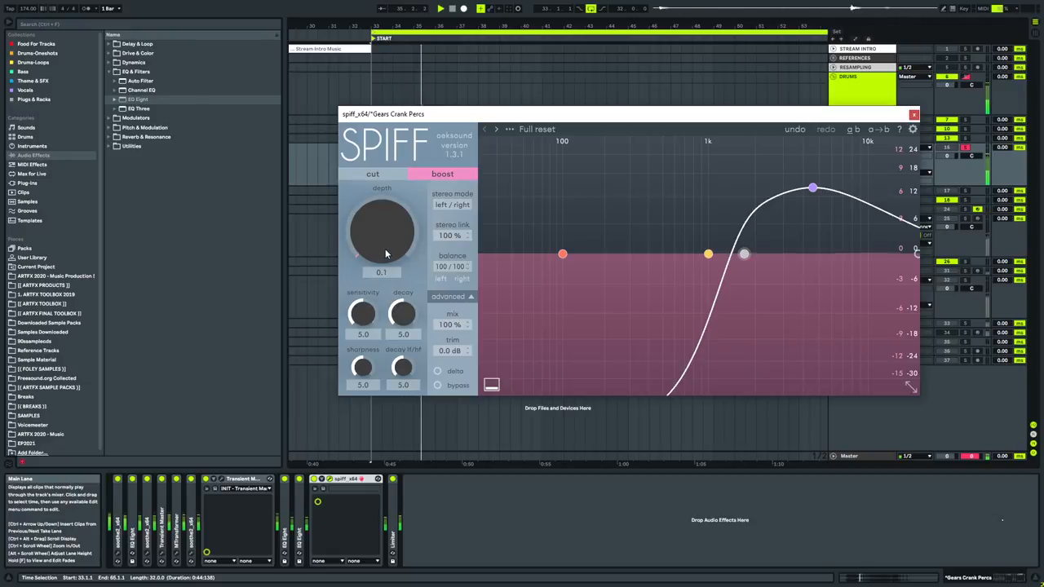
{"action": "left_click_drag", "start_coordinate": [385, 249], "coordinate": [377, 215]}
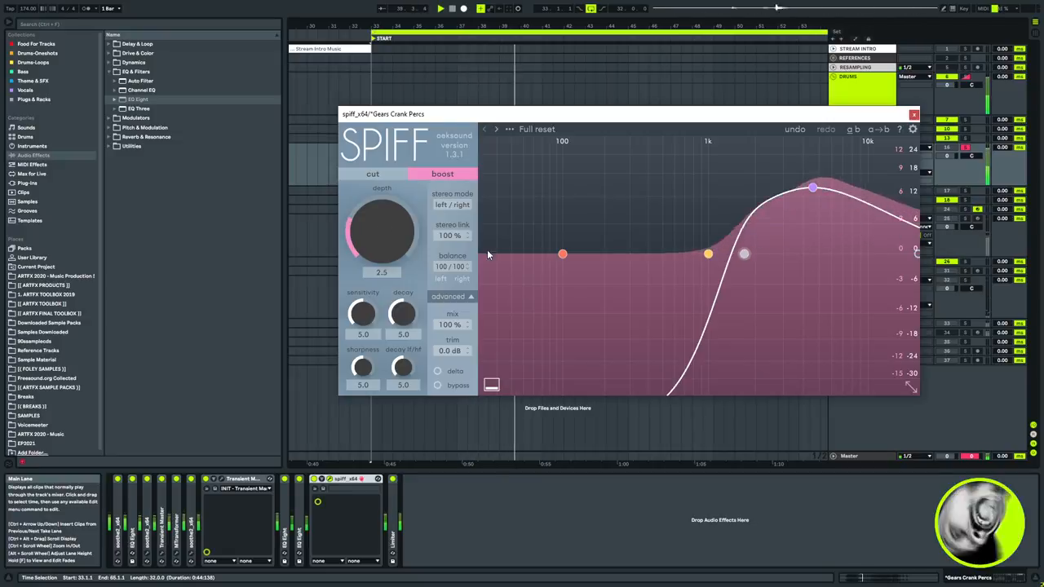
Toggle SPIFF Bypass repeatedly to A/B dry against processed, then bring up soothe2.
{"action": "left_click", "coordinate": [439, 385]}
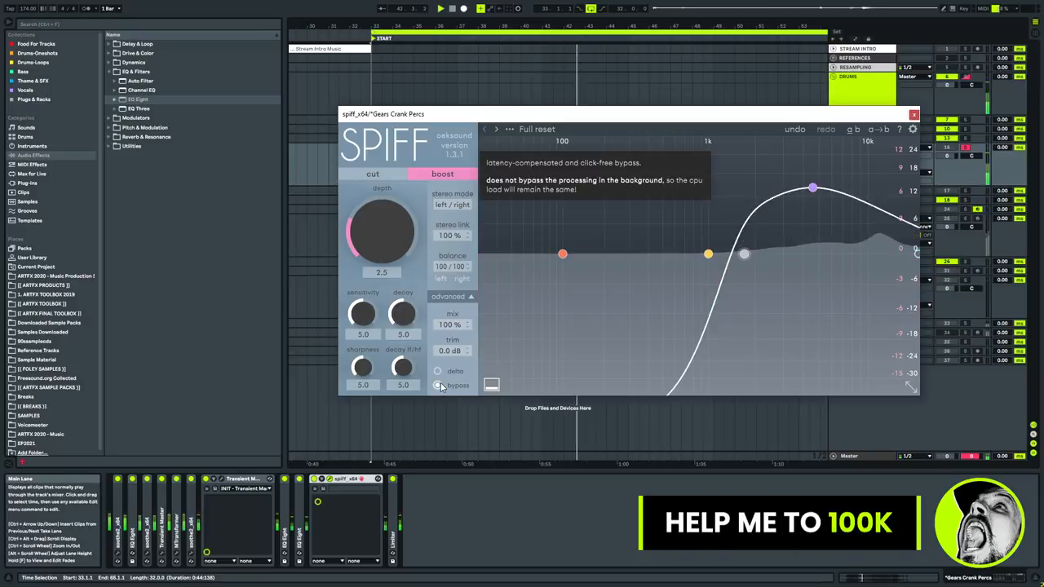
{"action": "left_click", "coordinate": [441, 386]}
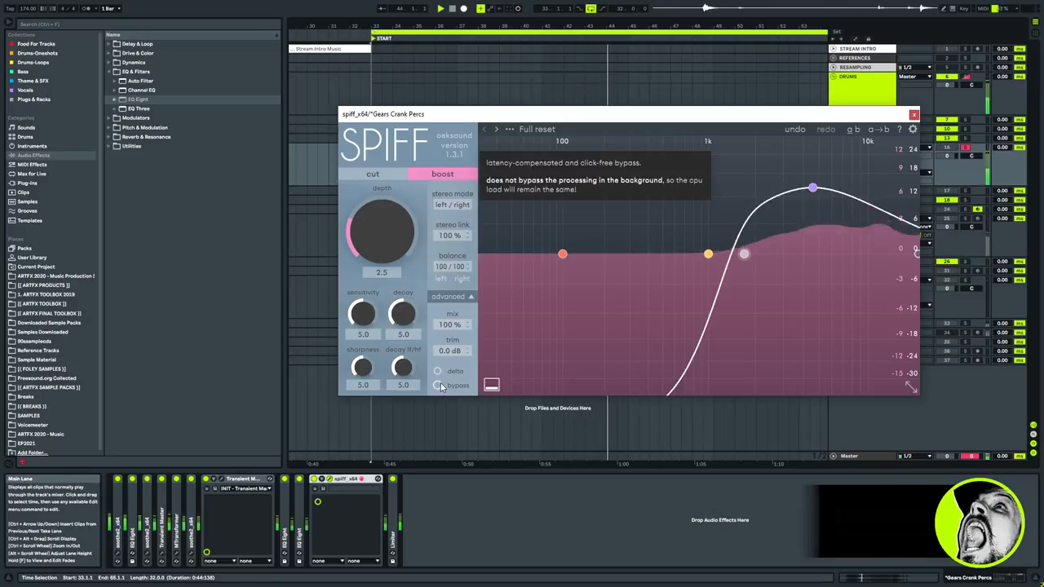
{"action": "left_click", "coordinate": [442, 386]}
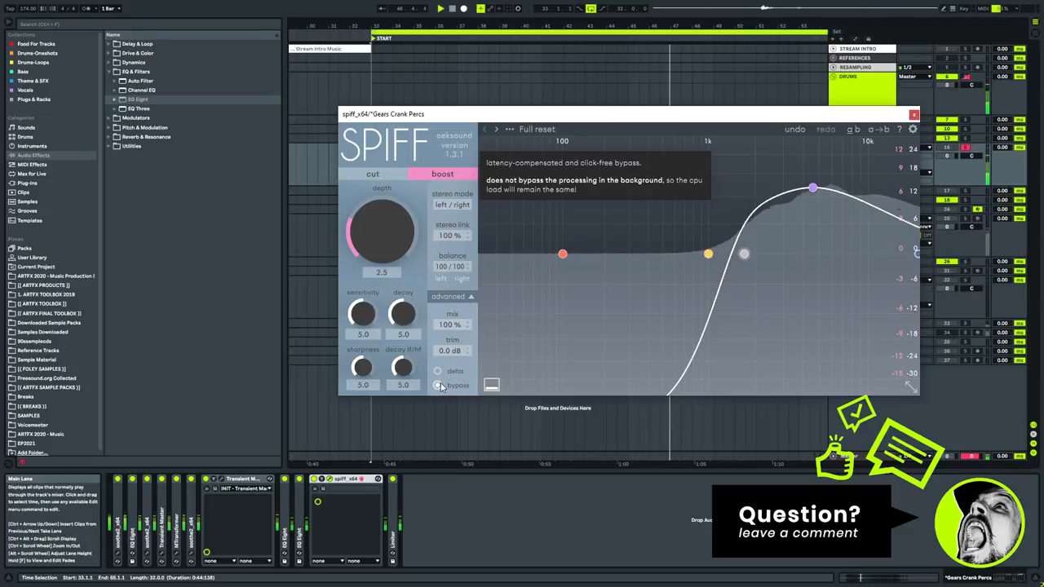
{"action": "left_click", "coordinate": [442, 387]}
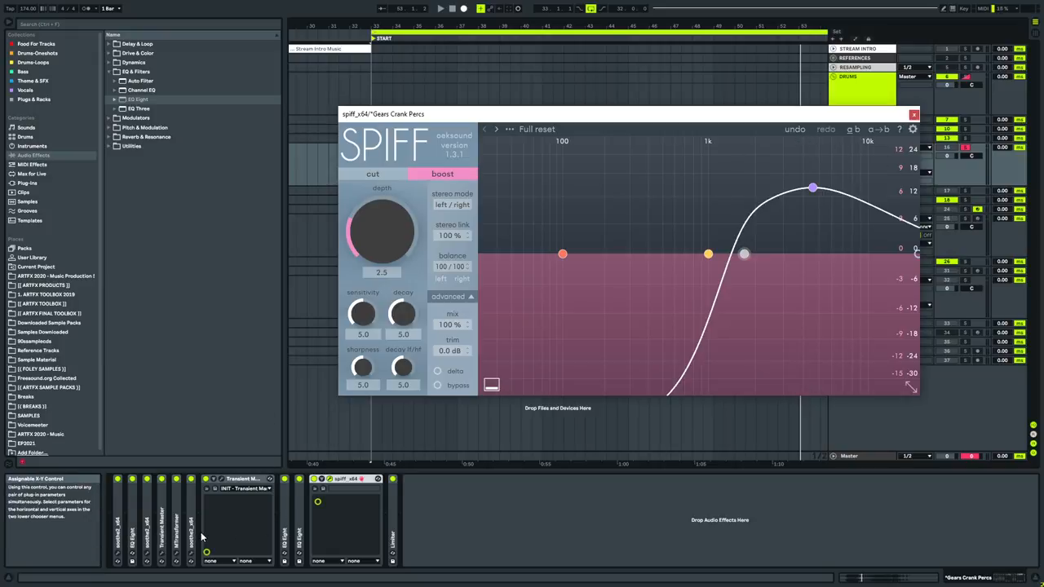
{"action": "left_click", "coordinate": [192, 558]}
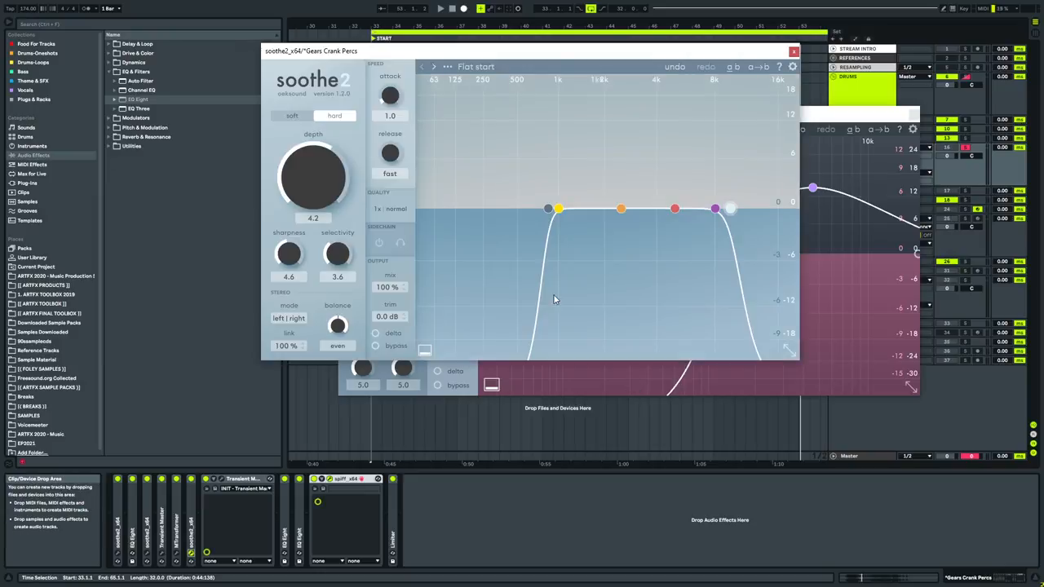
Move the hard-mode soothe2 window down-left so SPIFF shows behind it.
{"action": "mouse_move", "coordinate": [547, 56]}
{"action": "left_mouse_down"}
{"action": "mouse_move", "coordinate": [467, 198]}
{"action": "mouse_move", "coordinate": [434, 202]}
{"action": "left_mouse_up"}
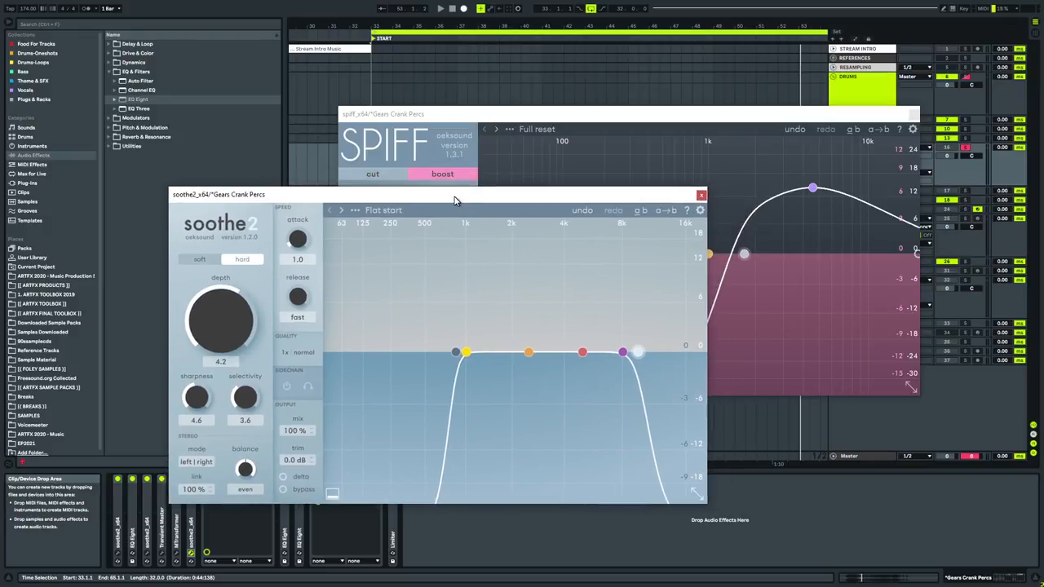